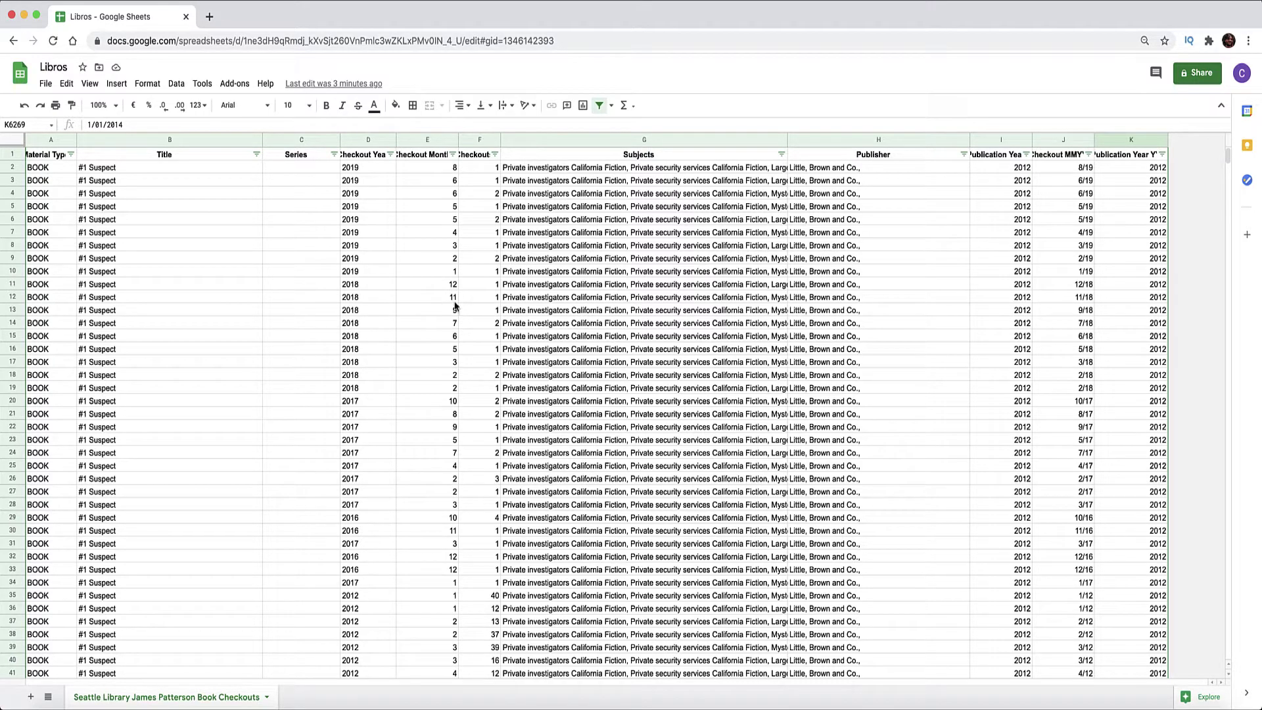
Browse the checkout data from A2 down to the last row and back to the top
click(54, 169)
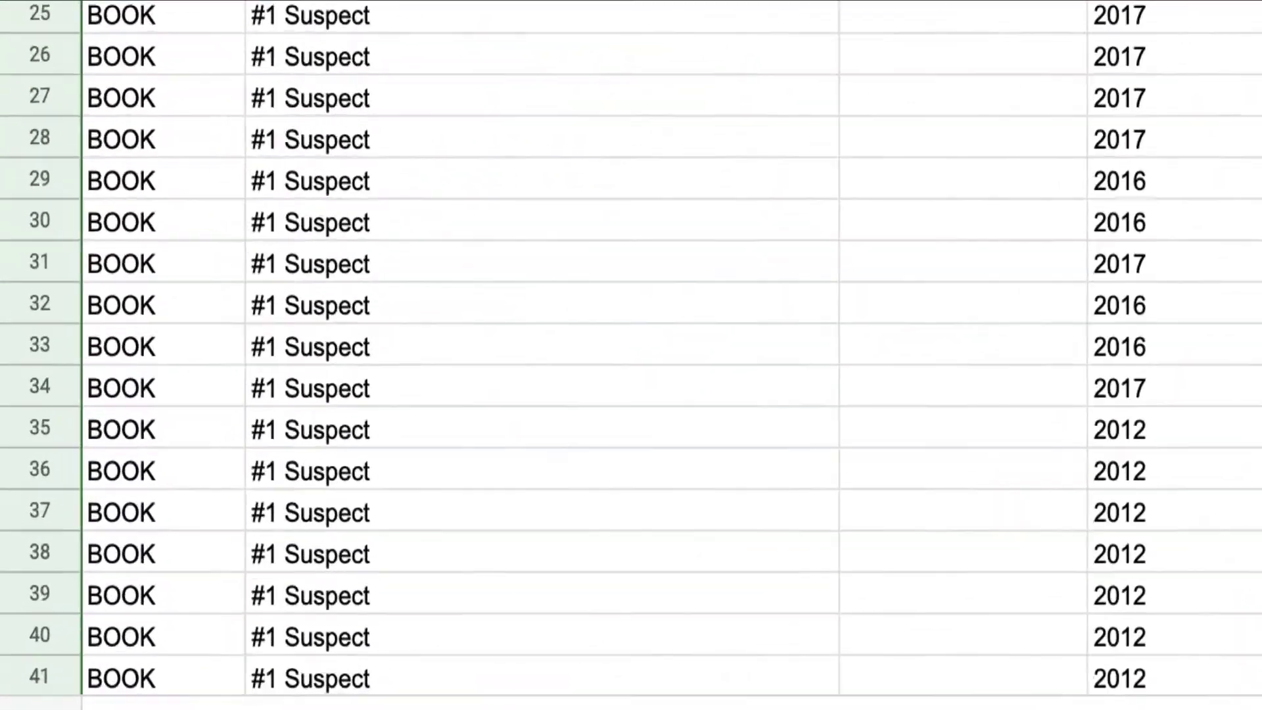
key(ctrl+Down)
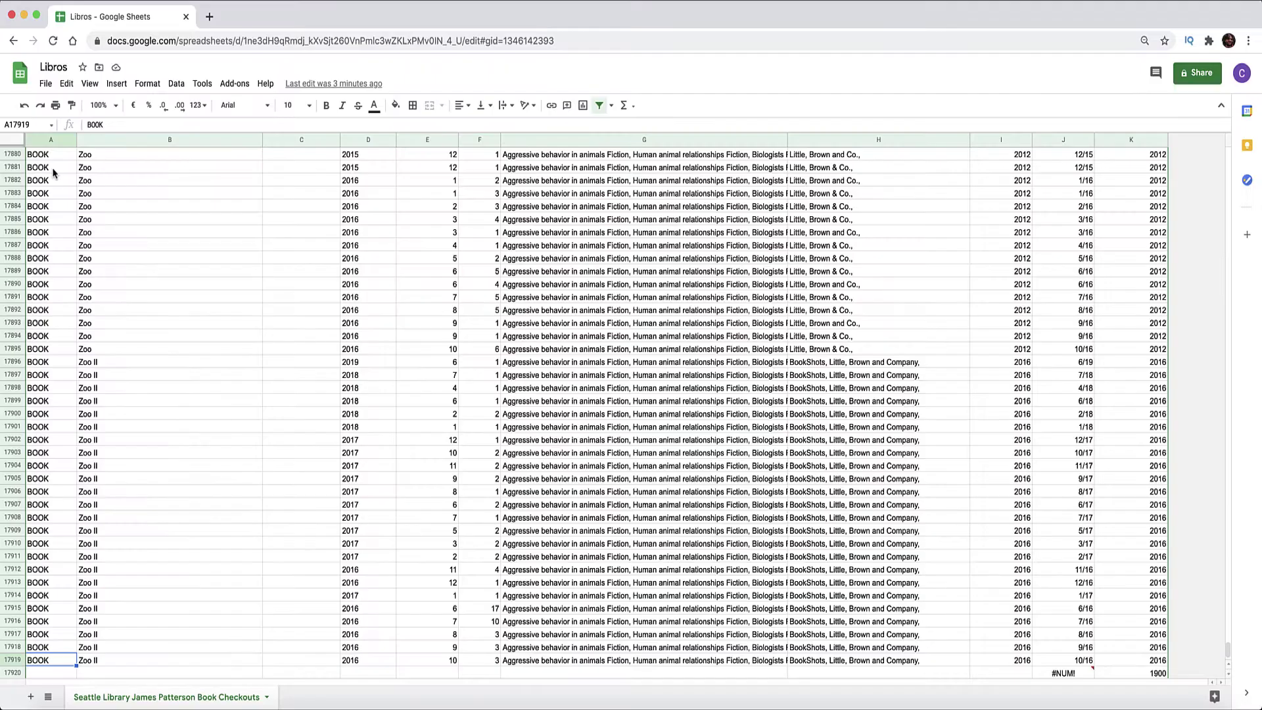
key(ctrl+Up)
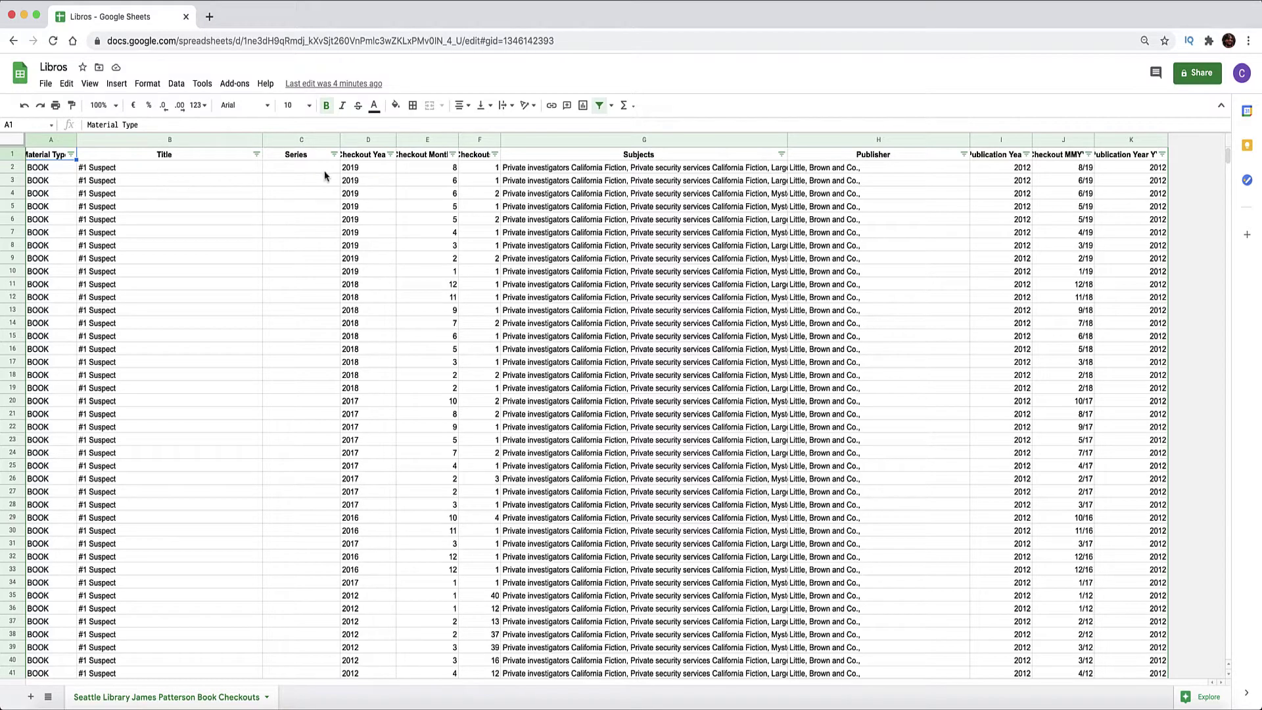
Try a date format on the Checkout Year in D2, undo it, check the J2 formula, and select all
click(362, 170)
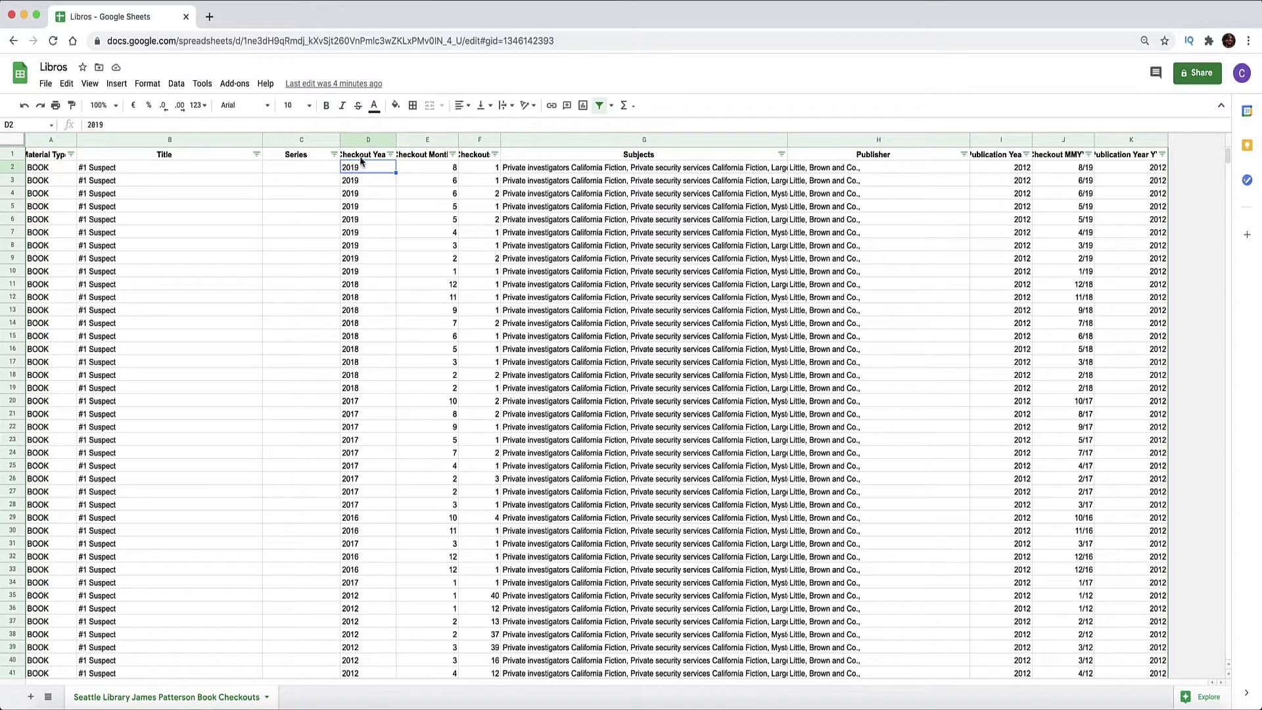
click(363, 158)
click(349, 125)
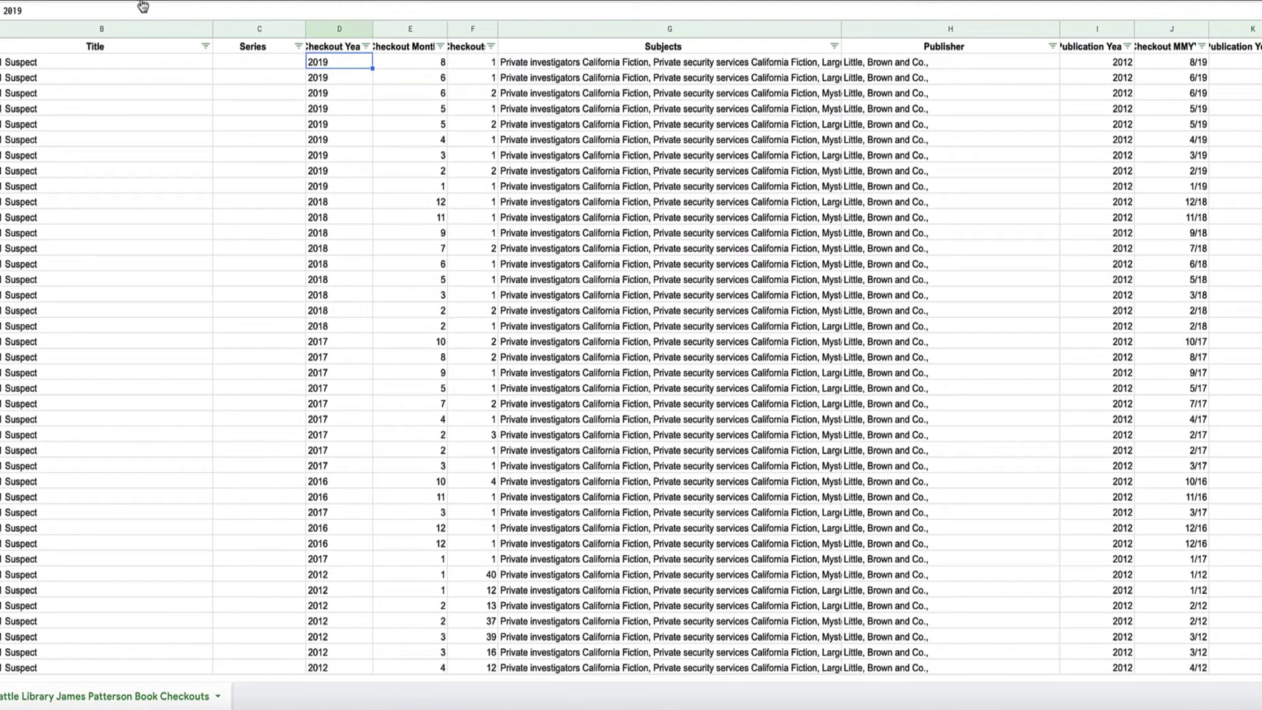
click(171, 54)
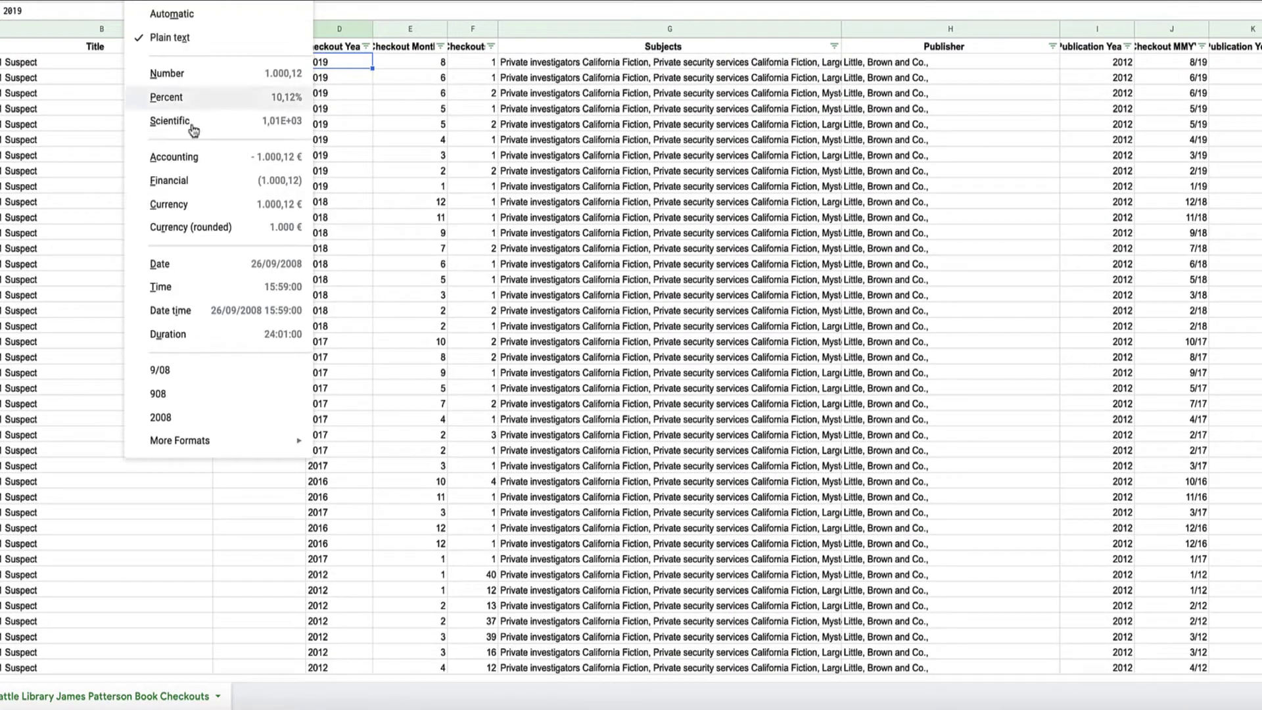
click(244, 273)
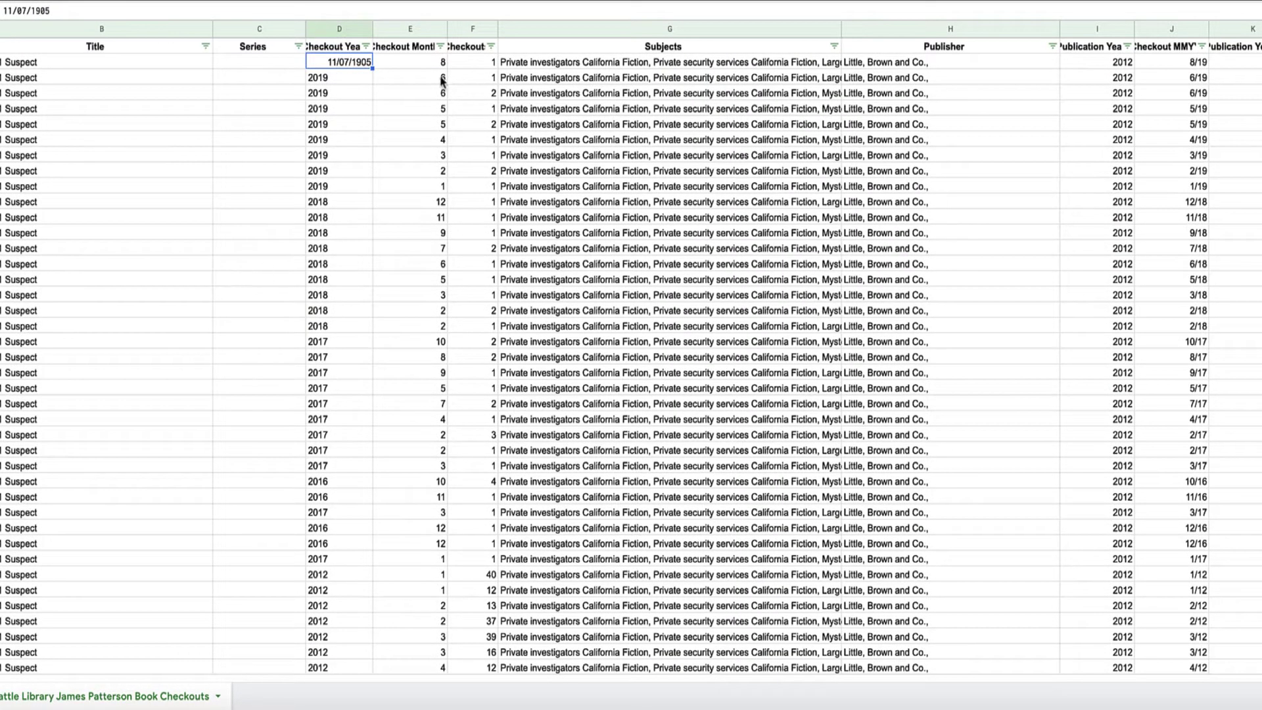
key(ctrl+z)
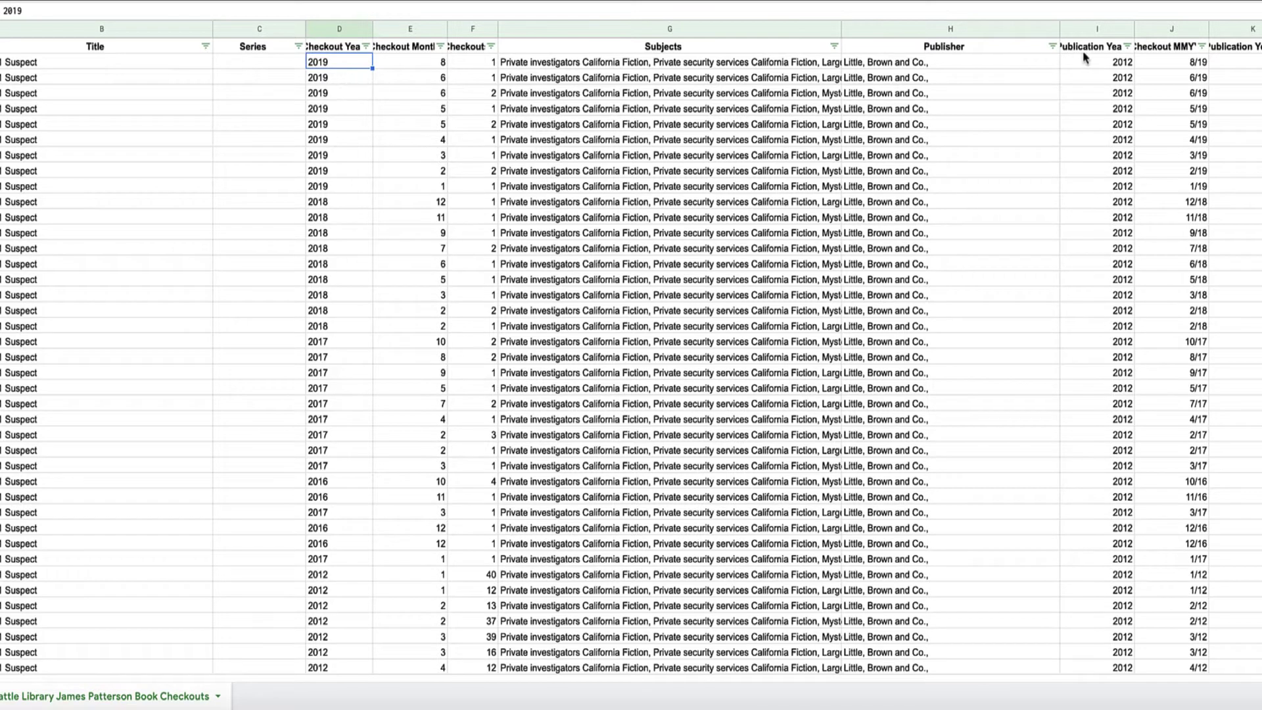
click(1171, 62)
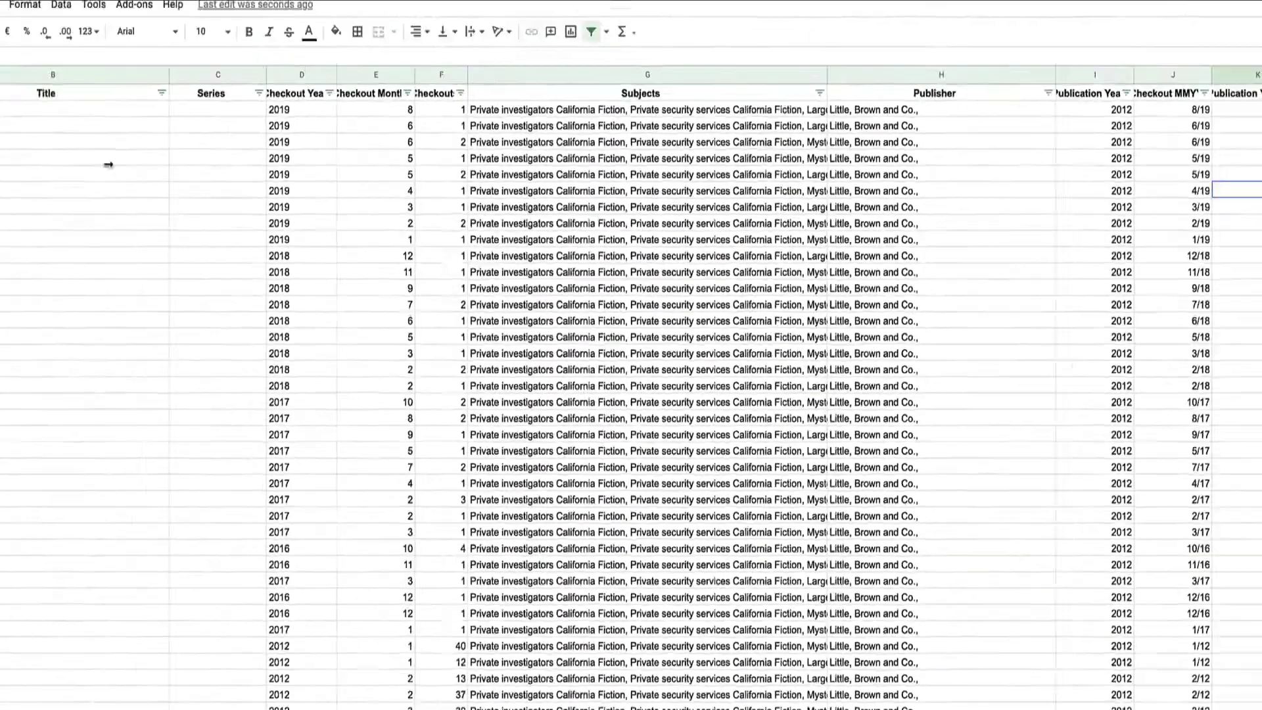
click(11, 136)
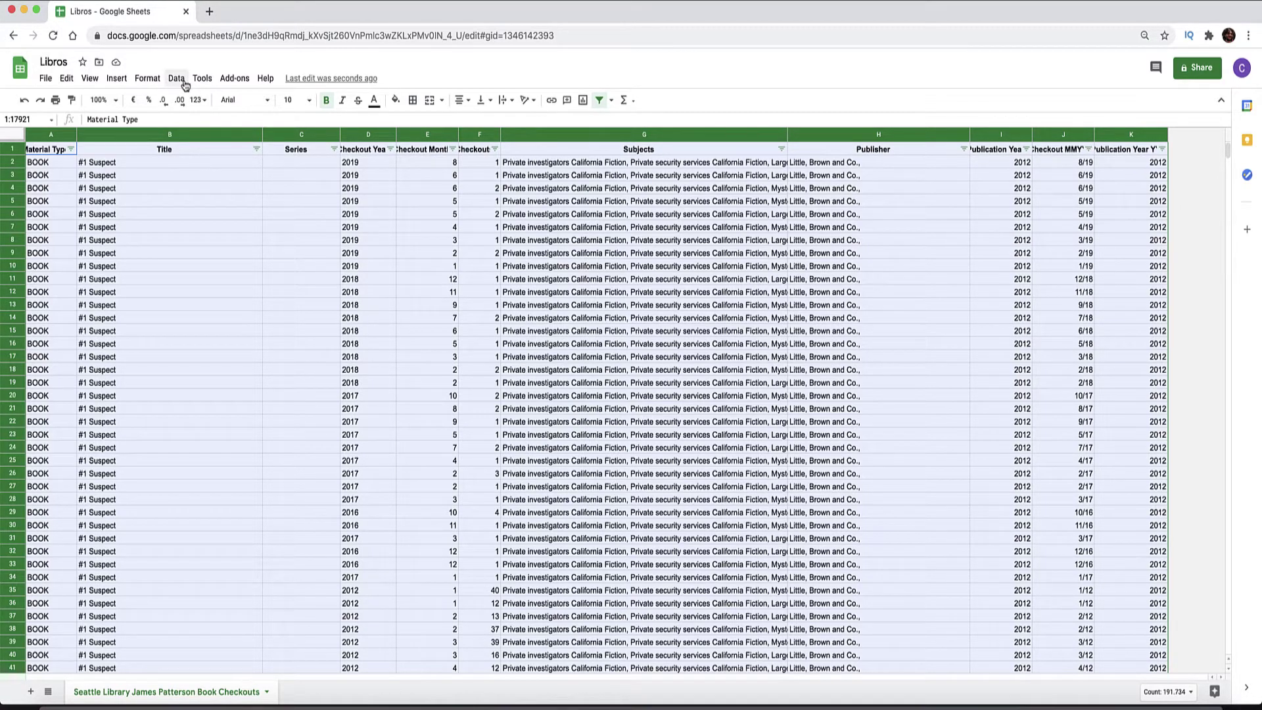
Create a pivot table from the full checkout data range on a new sheet, Tabla dinámica 2
click(178, 79)
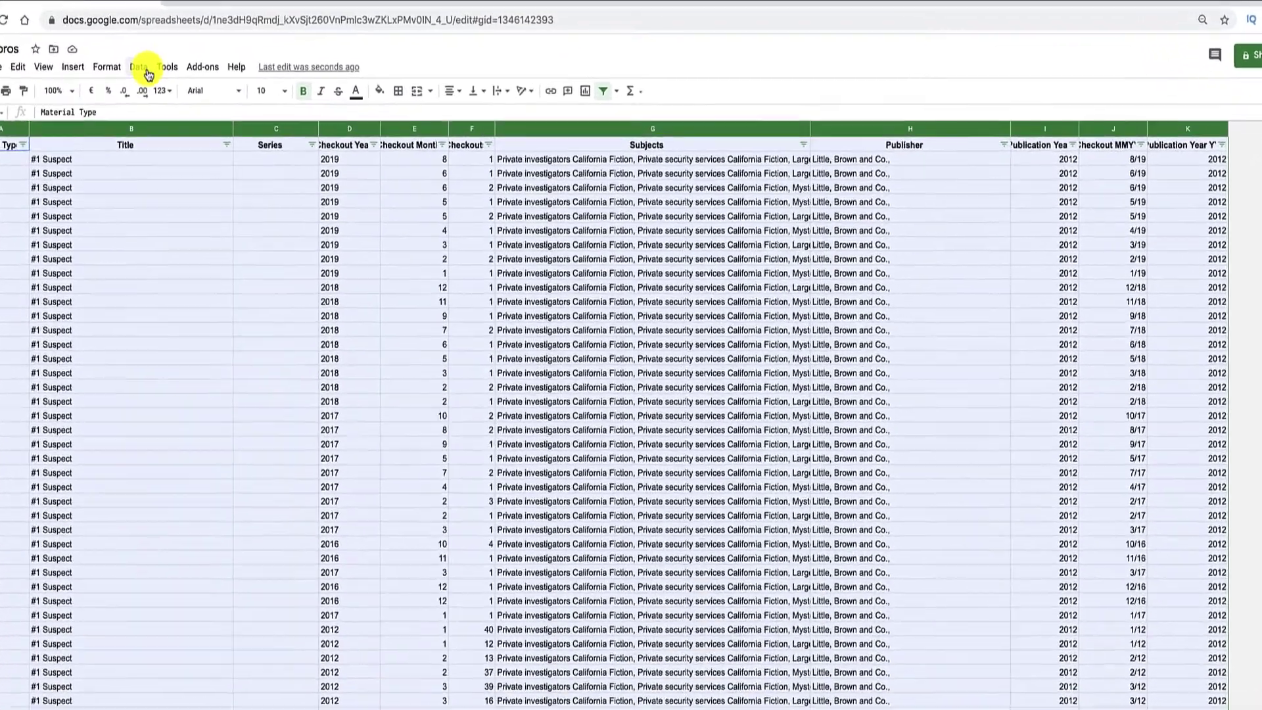
click(184, 88)
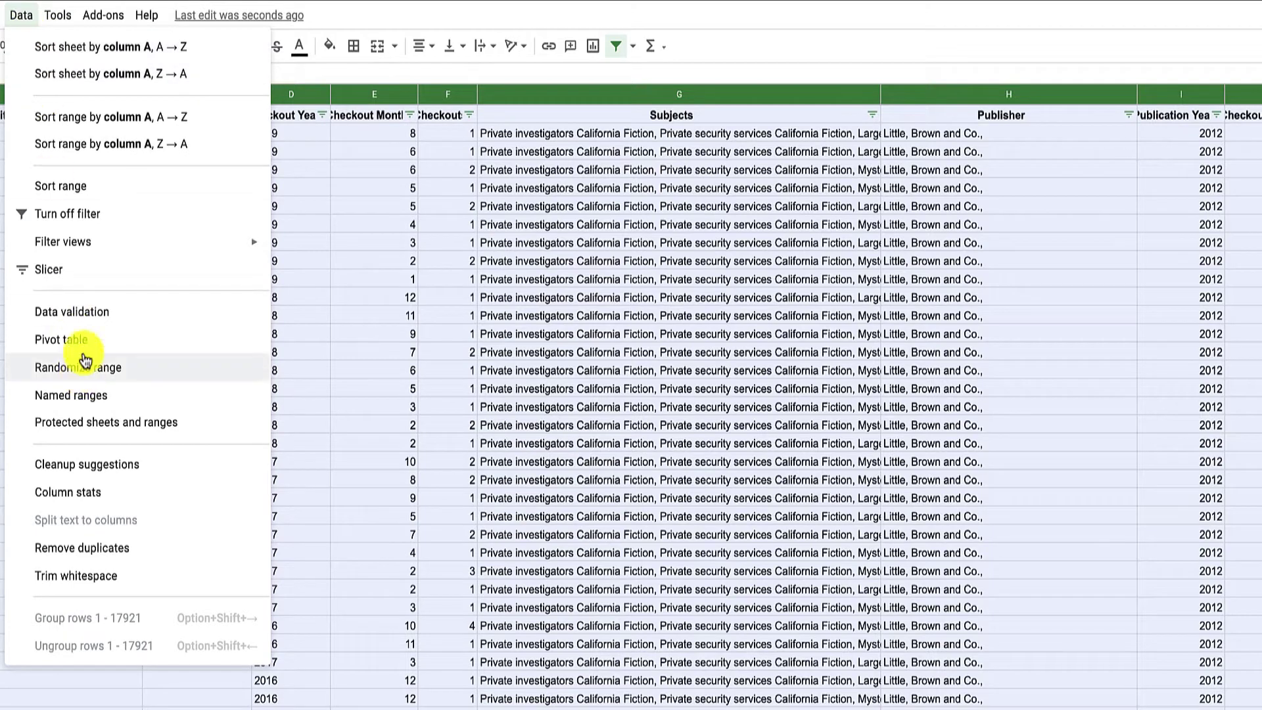
click(129, 341)
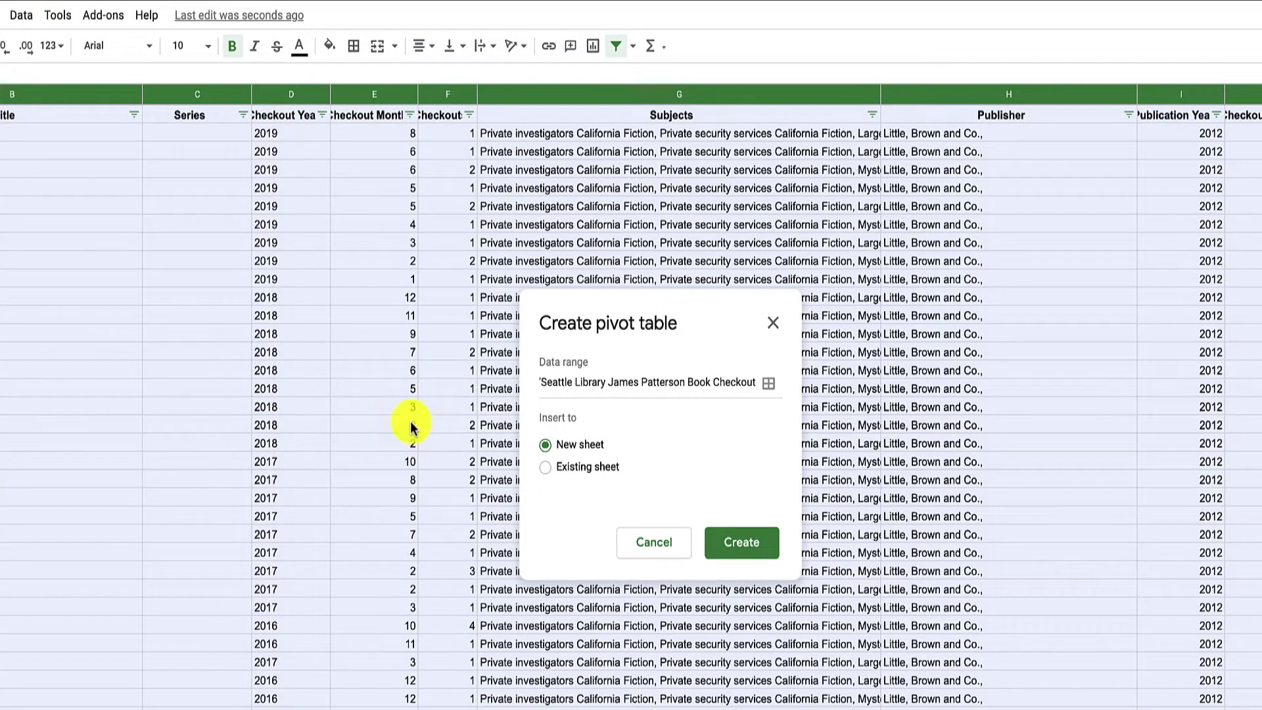
click(556, 384)
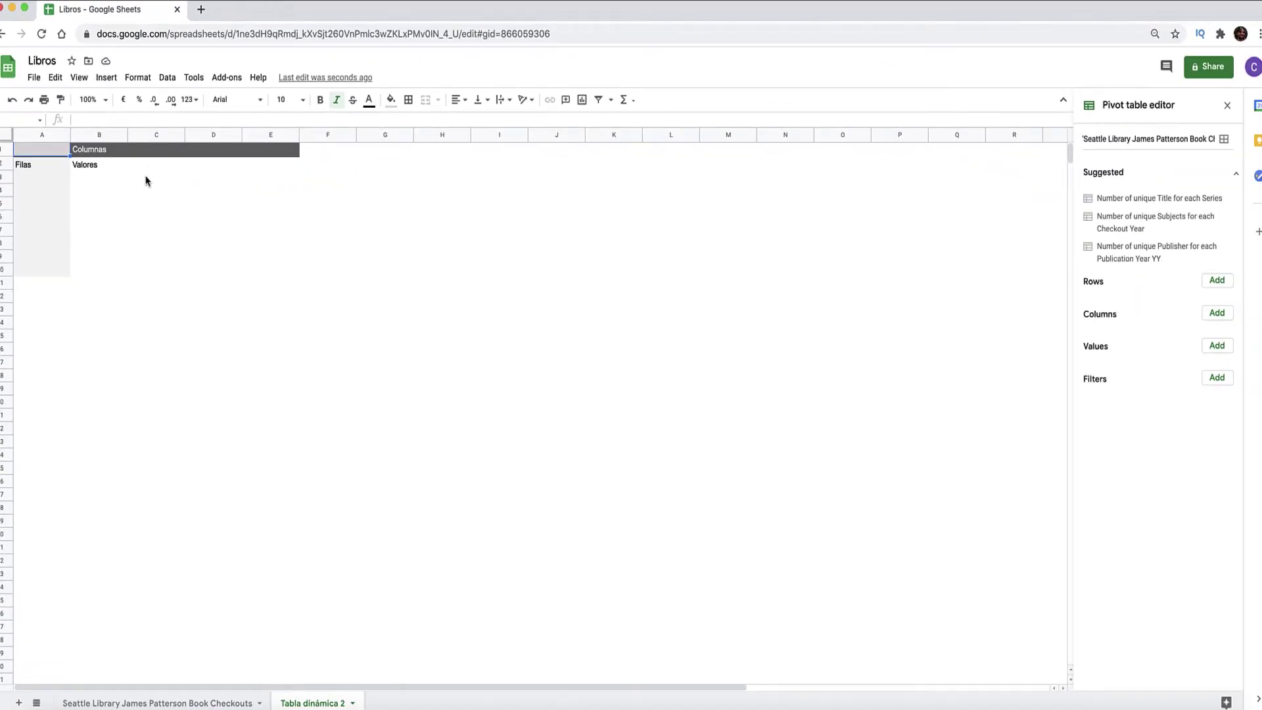
On the data sheet, autofit column F to its Checkouts header, then go back to Tabla dinámica 2
click(203, 703)
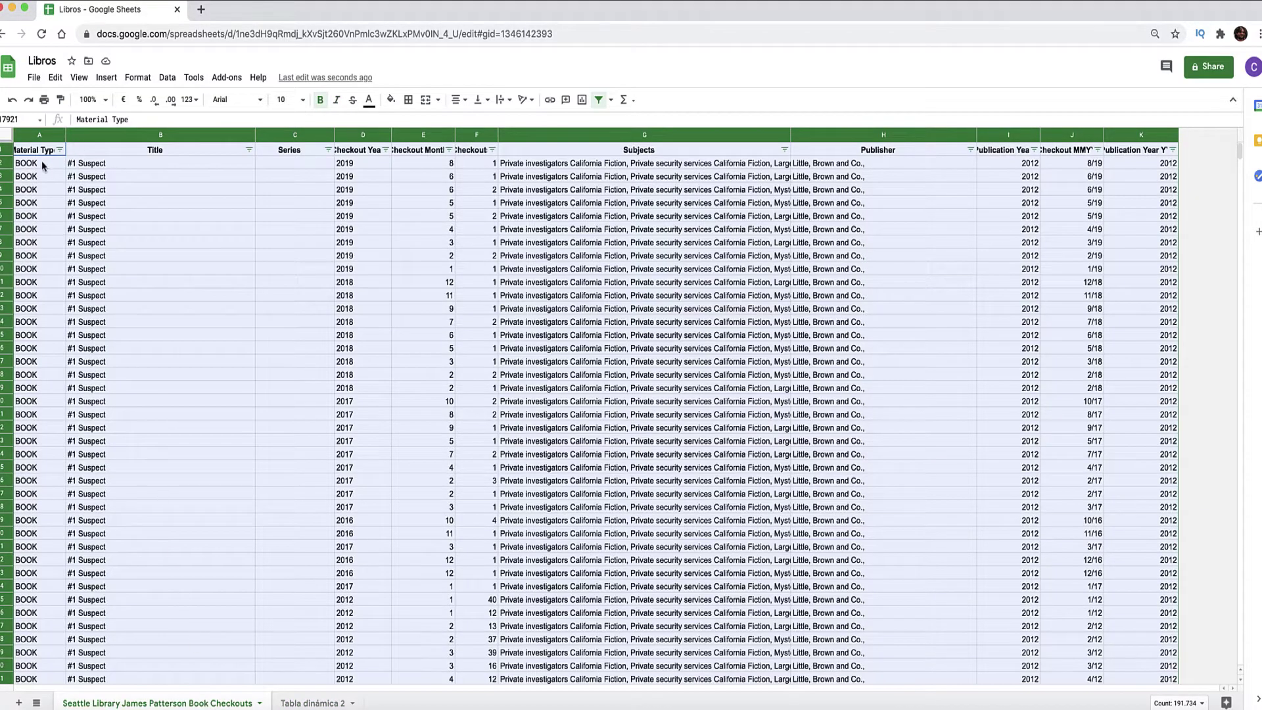
click(41, 161)
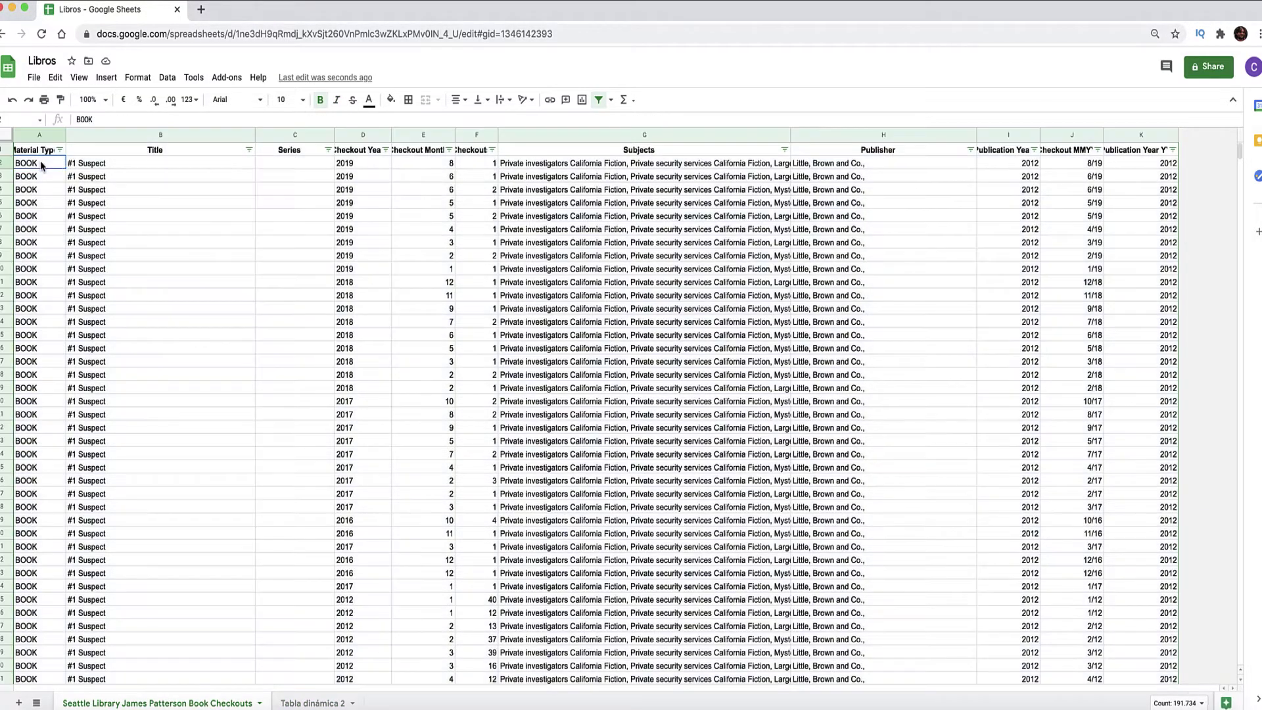
click(287, 165)
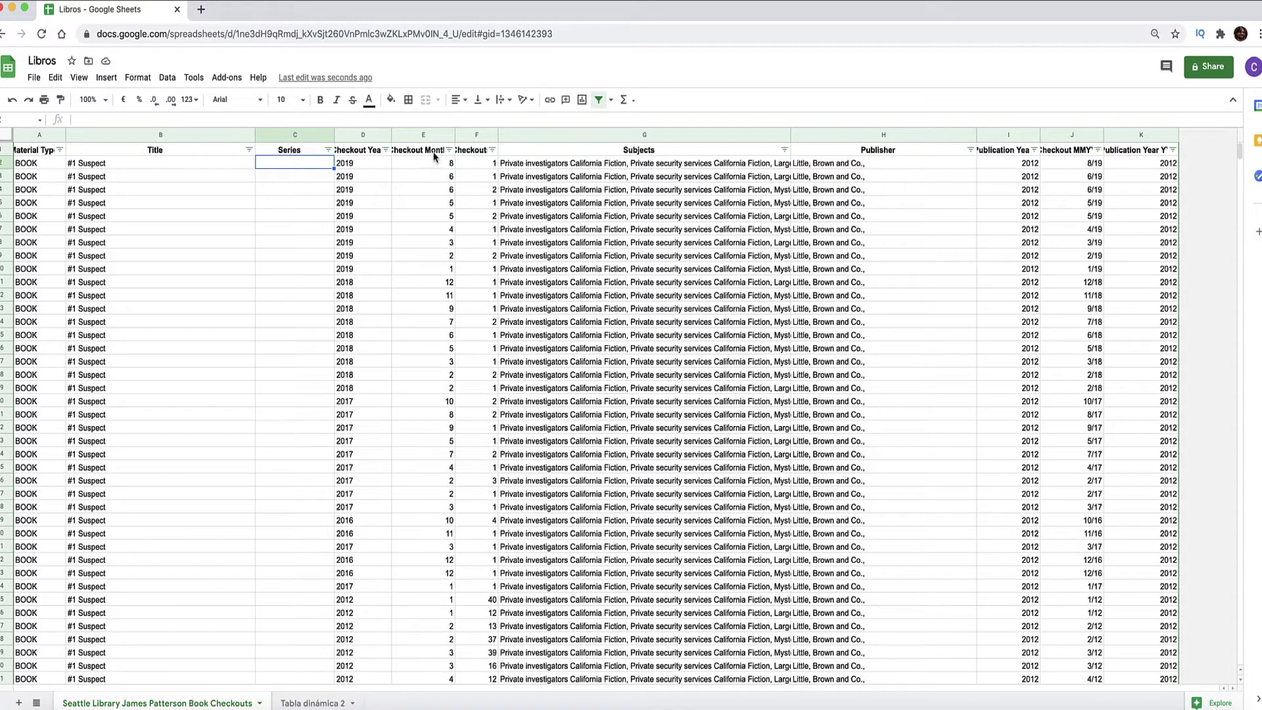
click(480, 152)
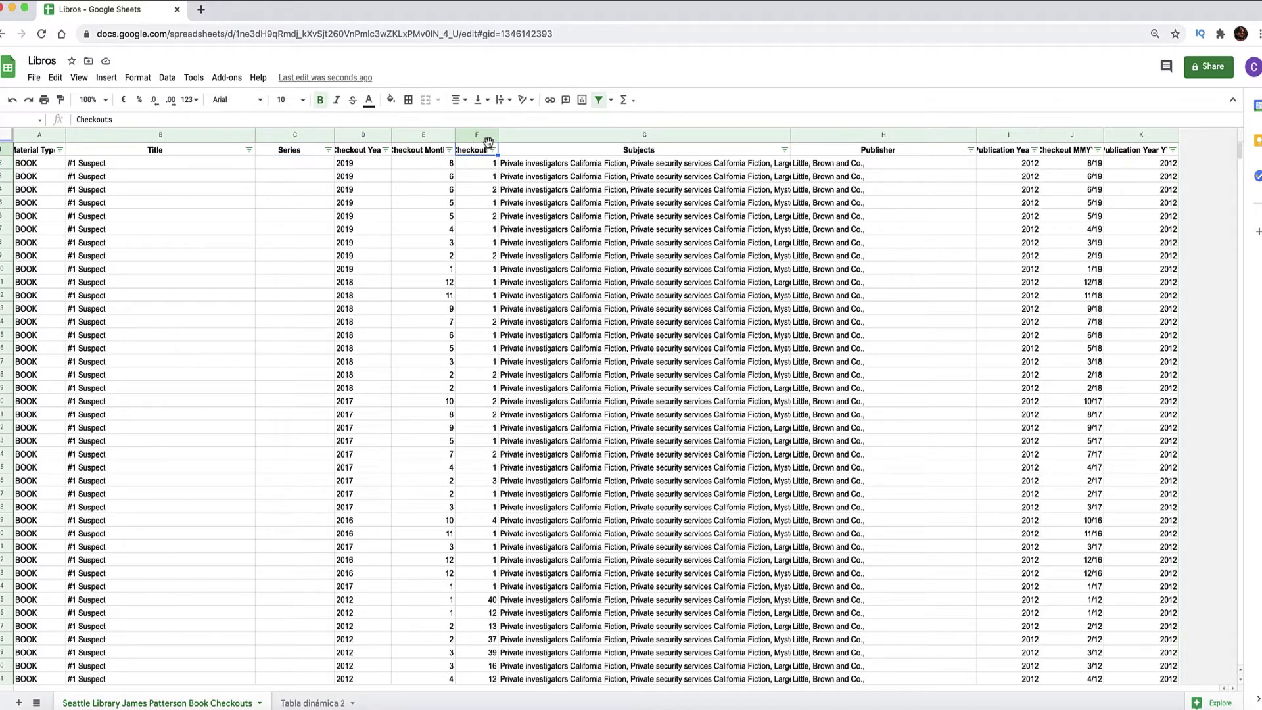
double_click(498, 139)
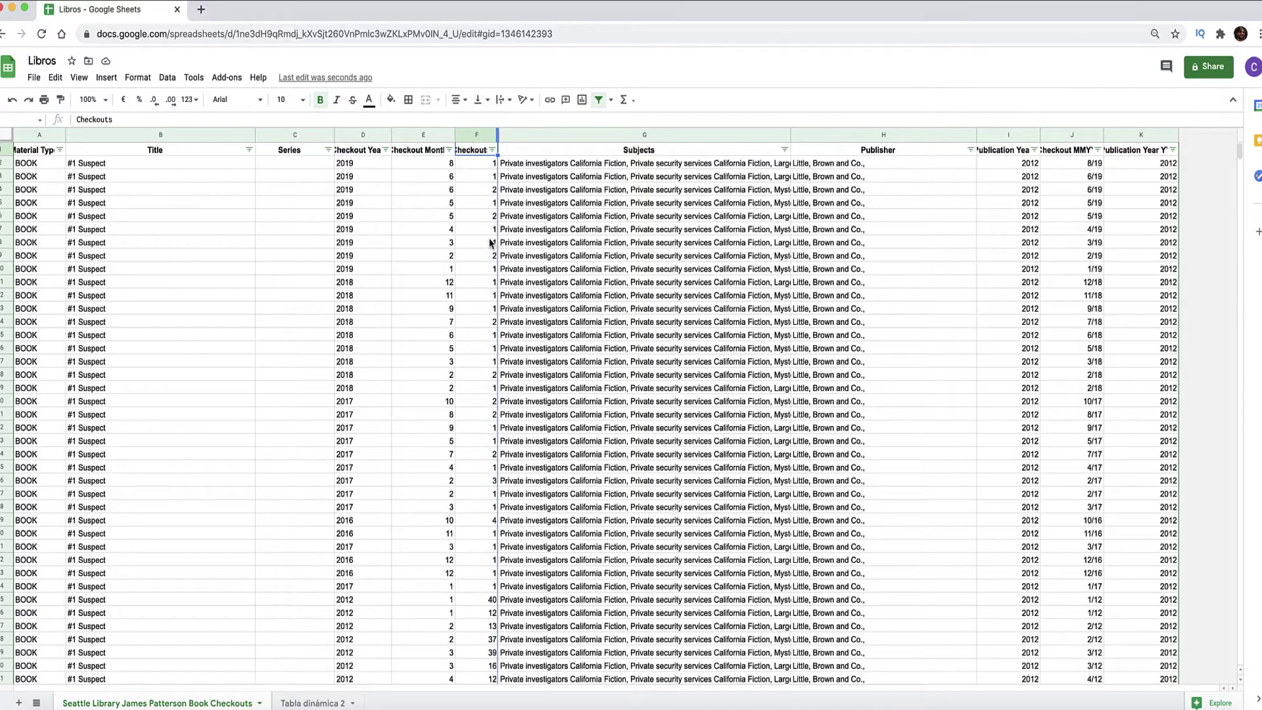
click(296, 703)
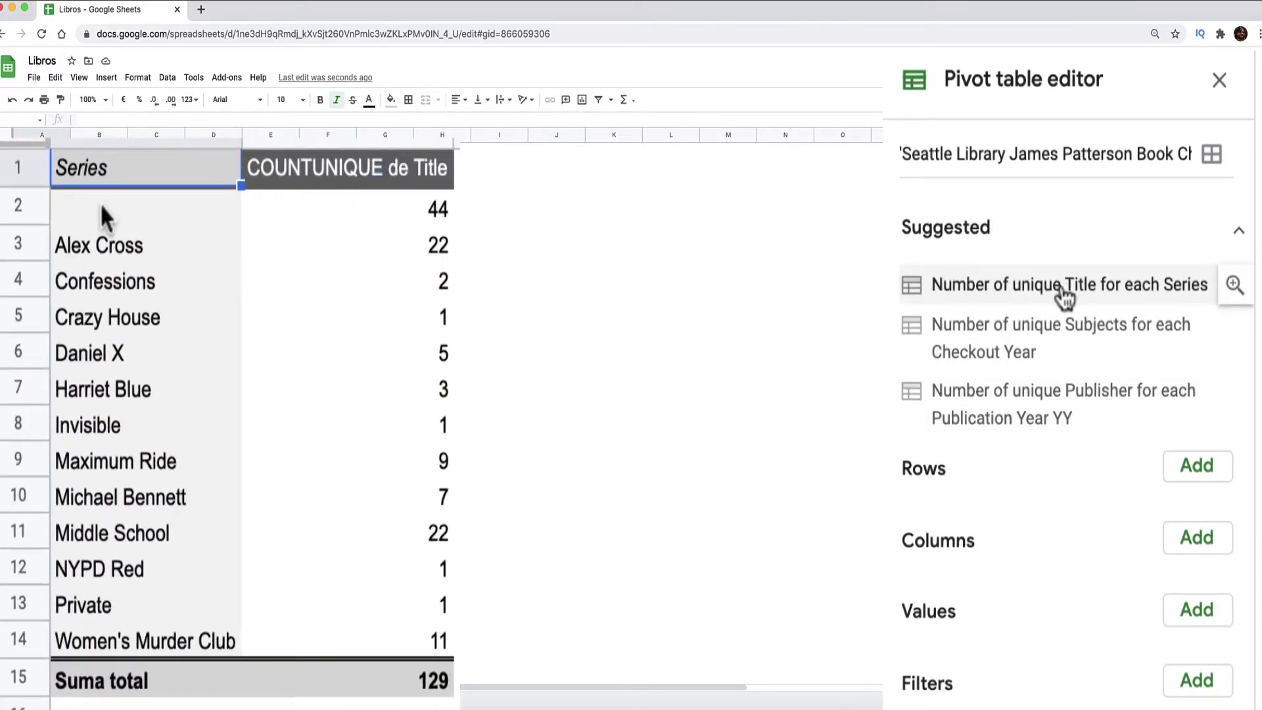
Apply the 'Number of unique Title for each Series' suggestion and widen column A for series names
click(1065, 290)
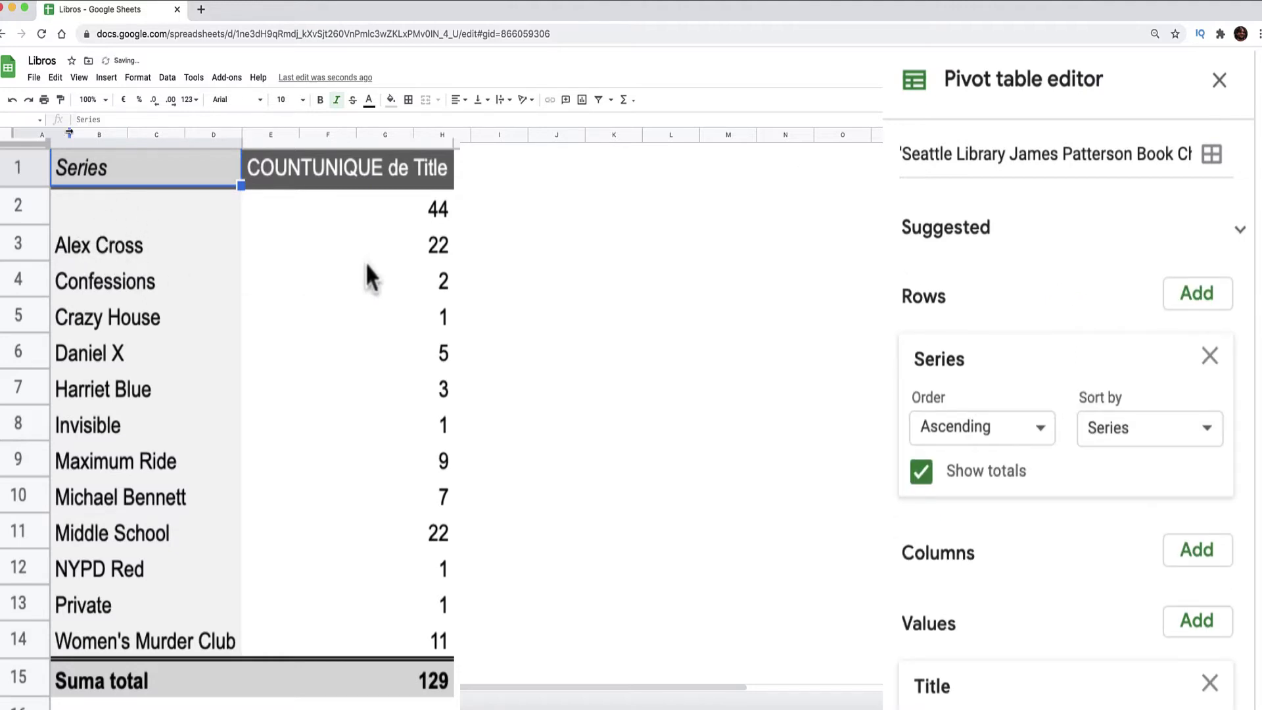
drag(69, 133, 93, 134)
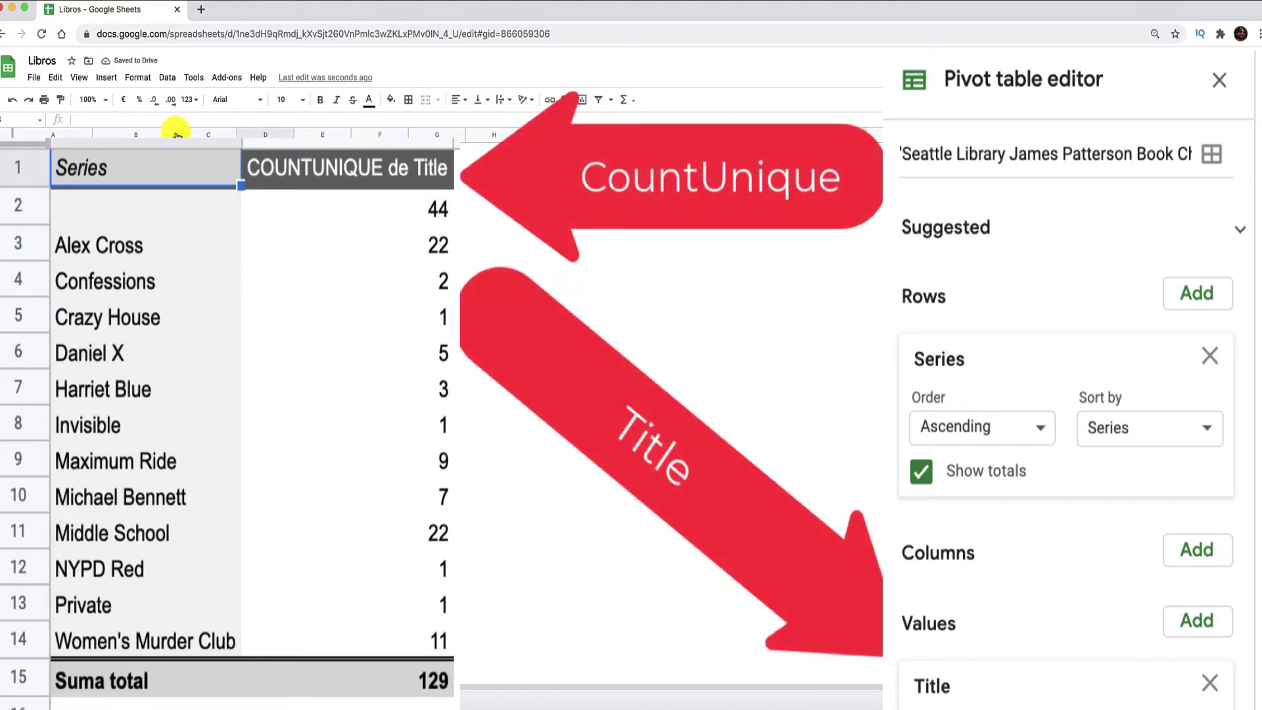
click(136, 177)
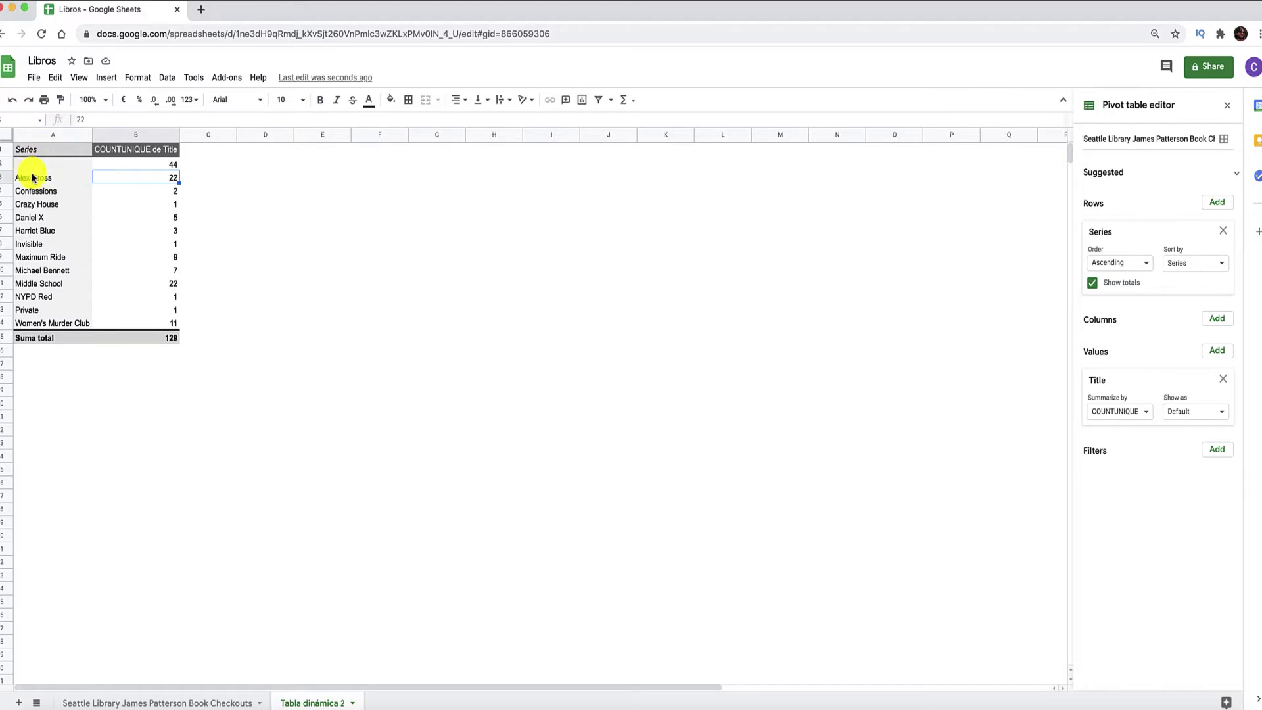
mouse_move(43, 179)
mouse_down()
mouse_move(51, 323)
mouse_move(54, 177)
mouse_up()
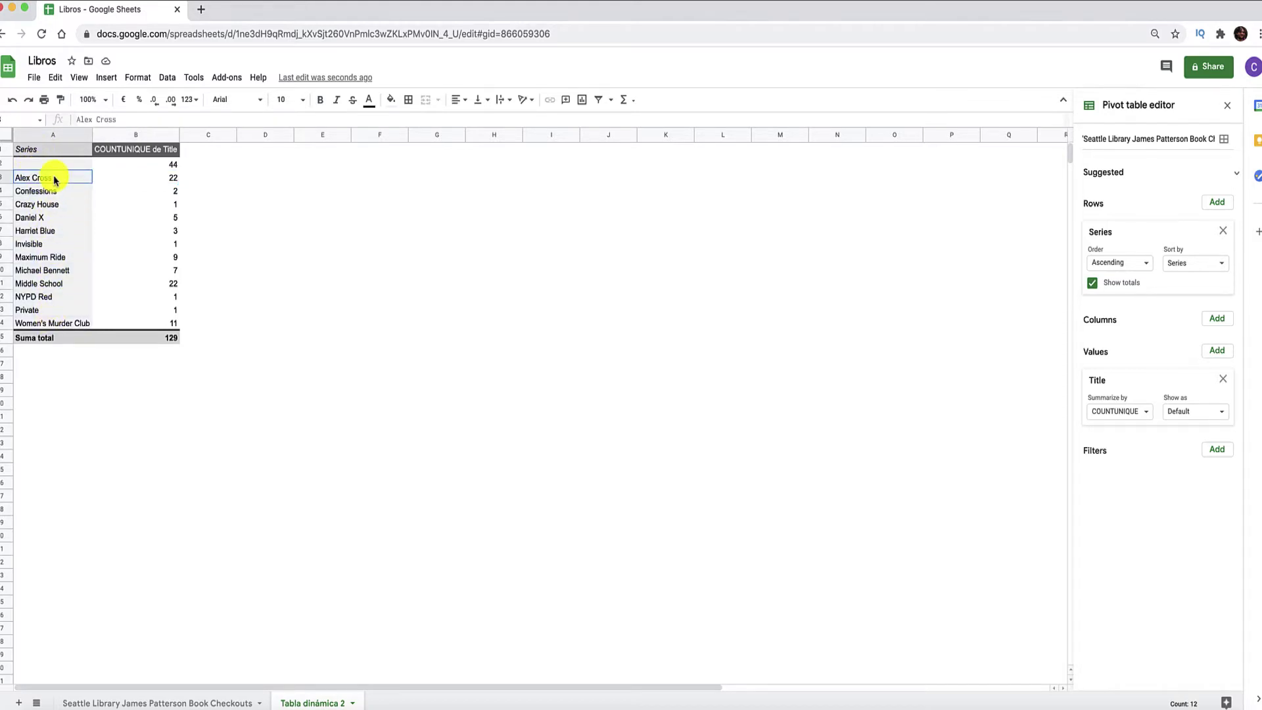
click(1217, 319)
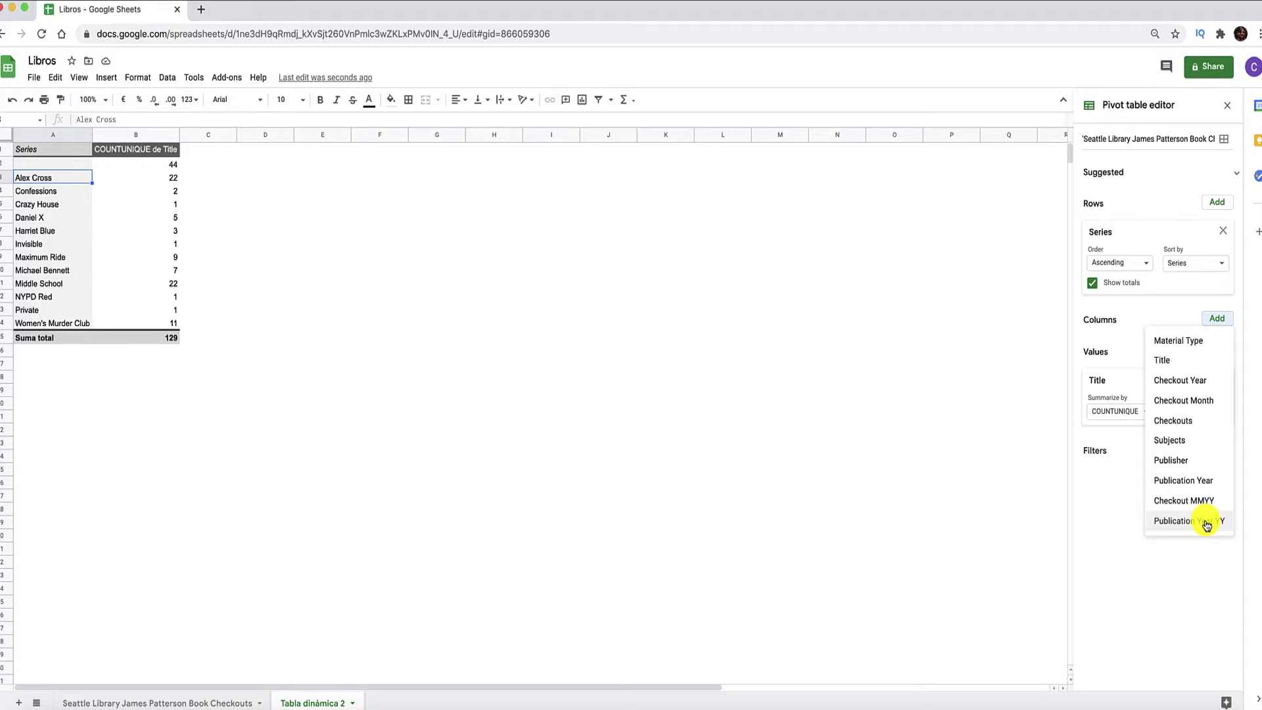
click(1207, 523)
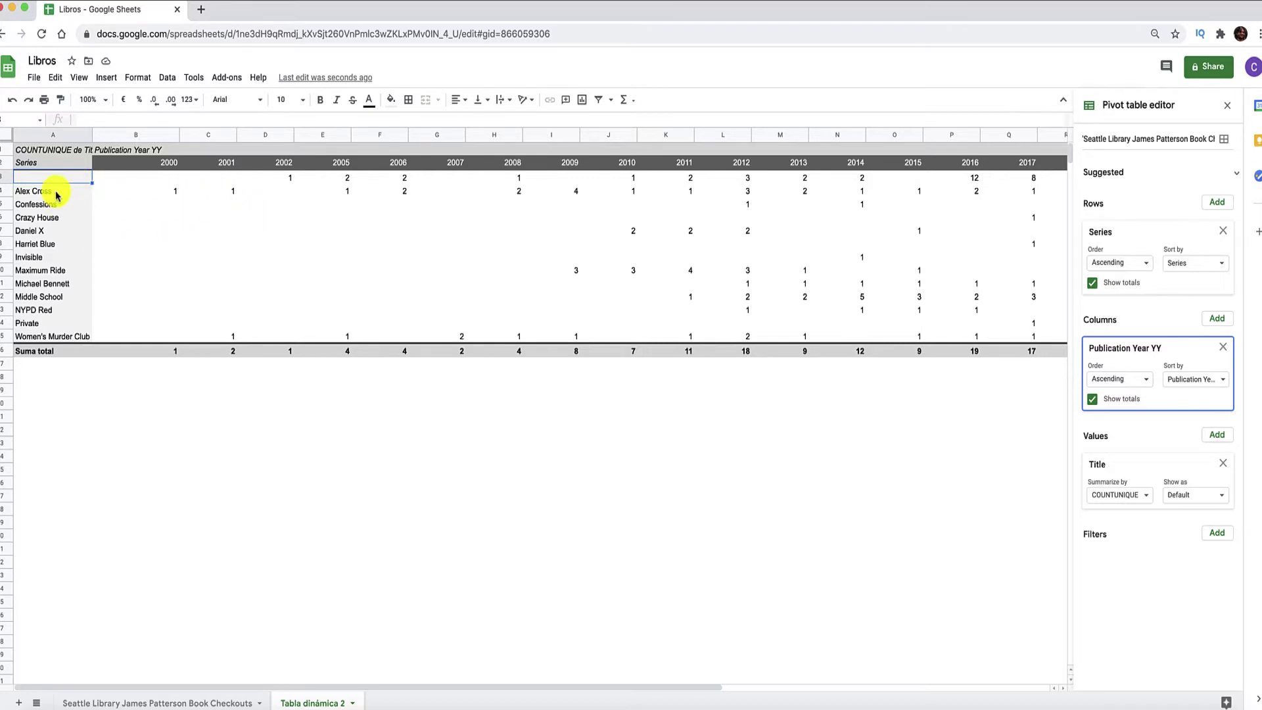
click(170, 192)
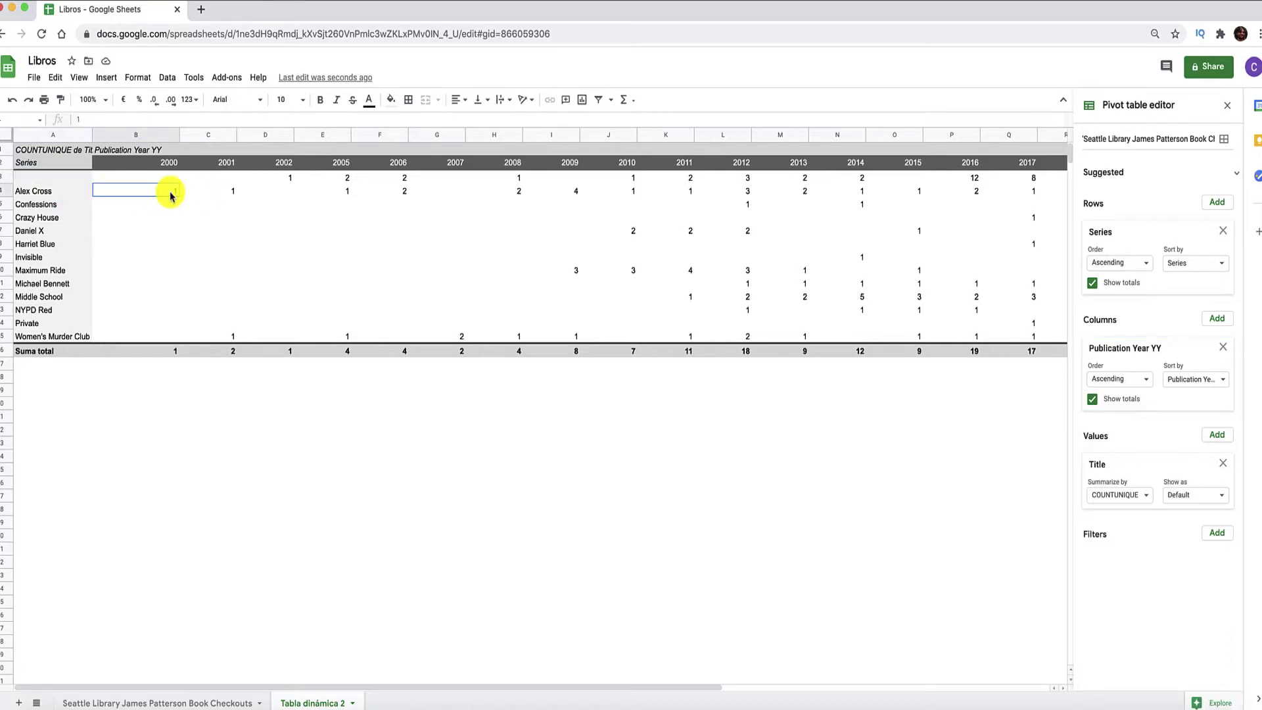
key(Right)
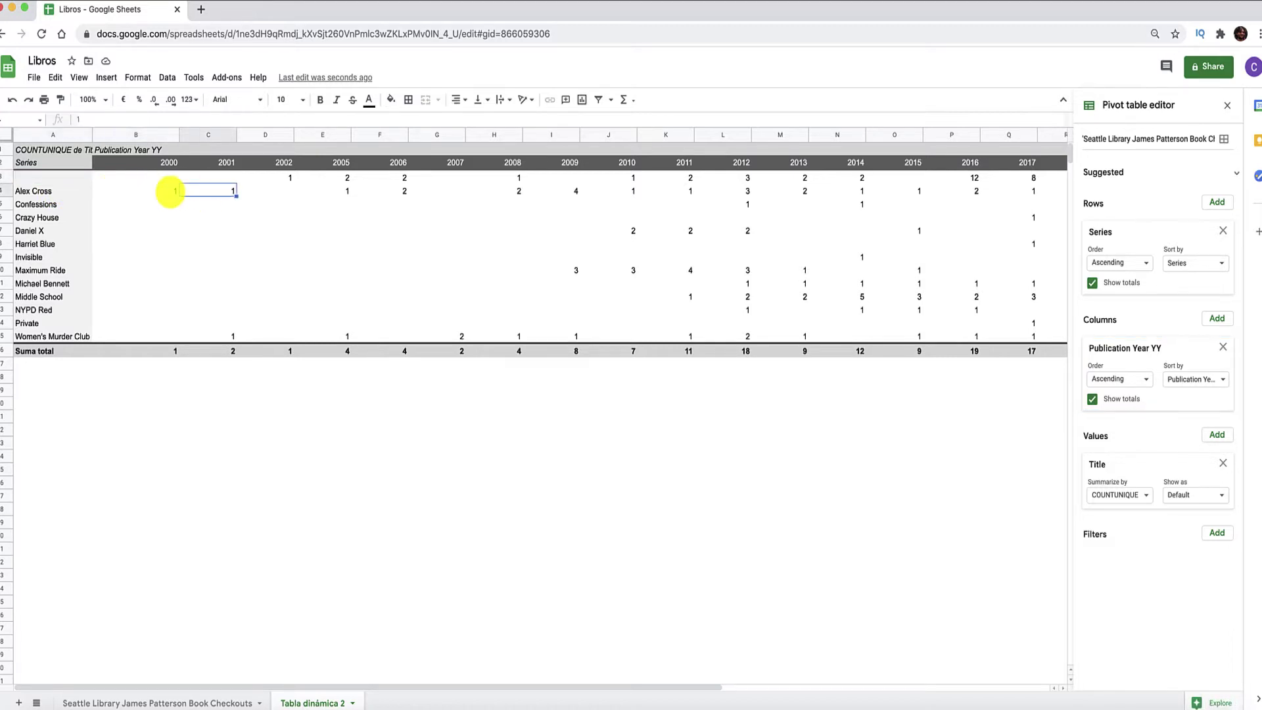
key(Right)
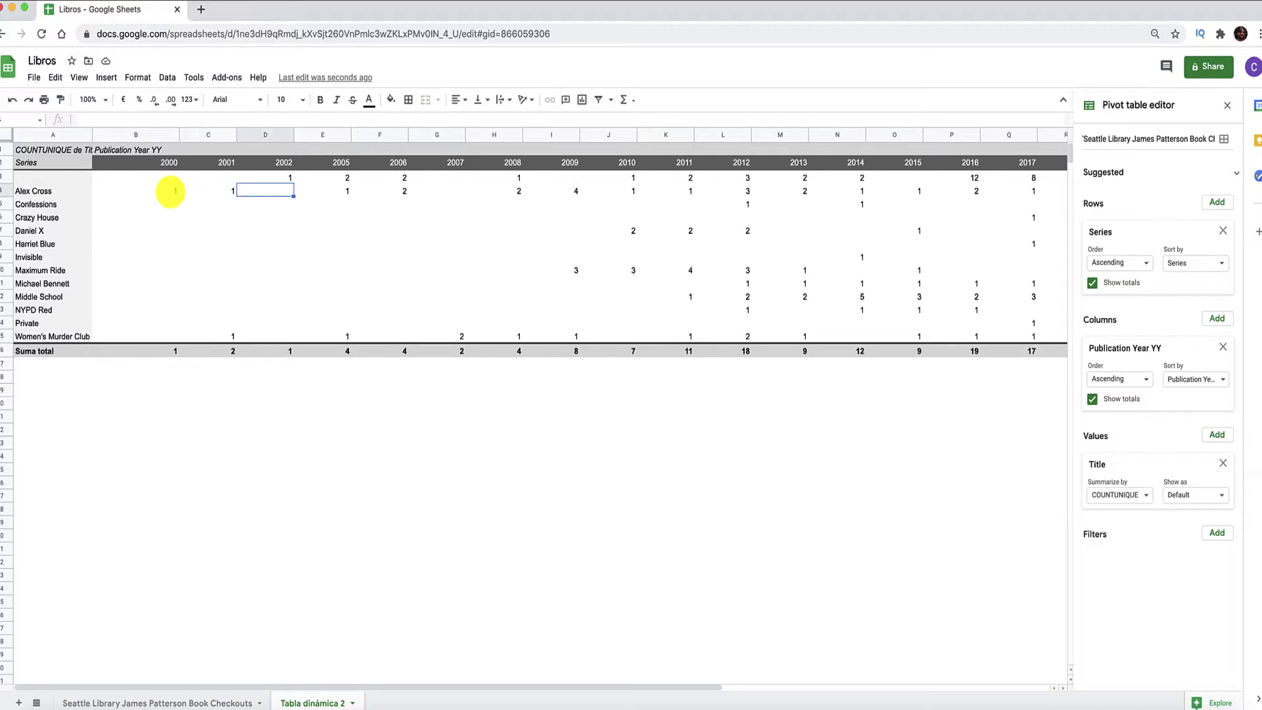
key(Right)
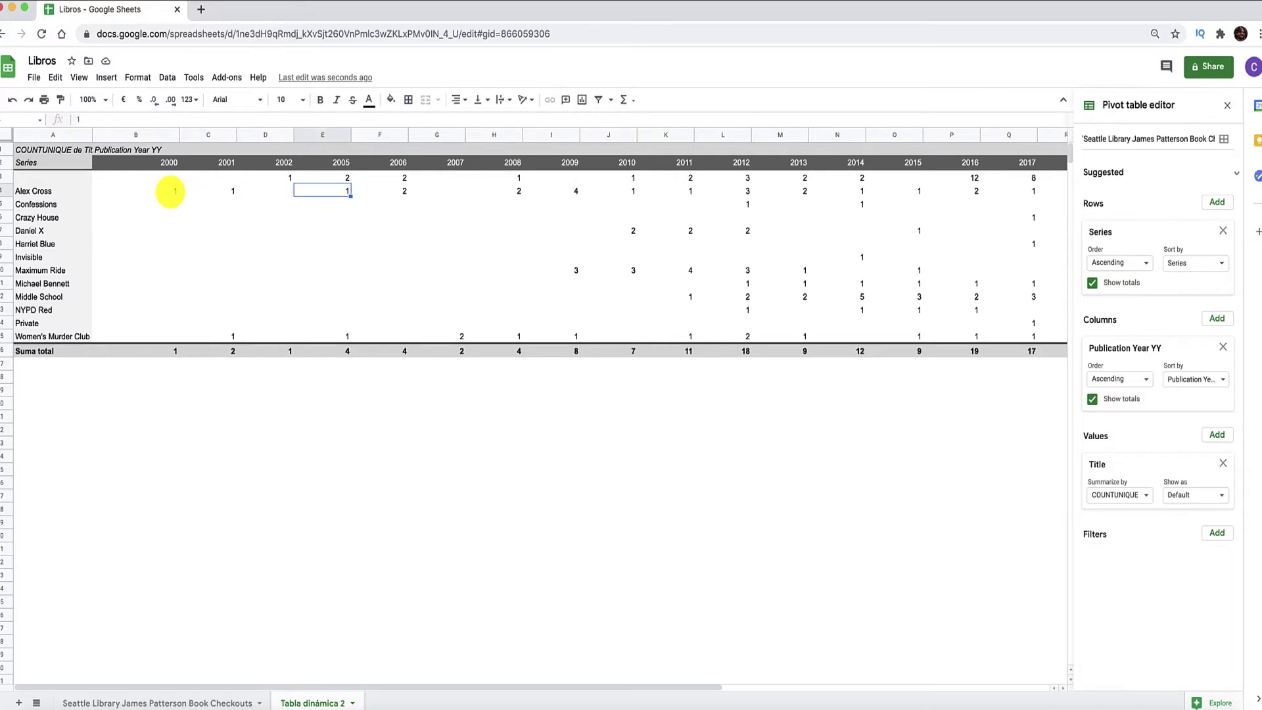
key(Right)
key(Right)
key(Right)
key(Right)
key(Right)
key(Right)
key(Right)
key(Right)
key(Right)
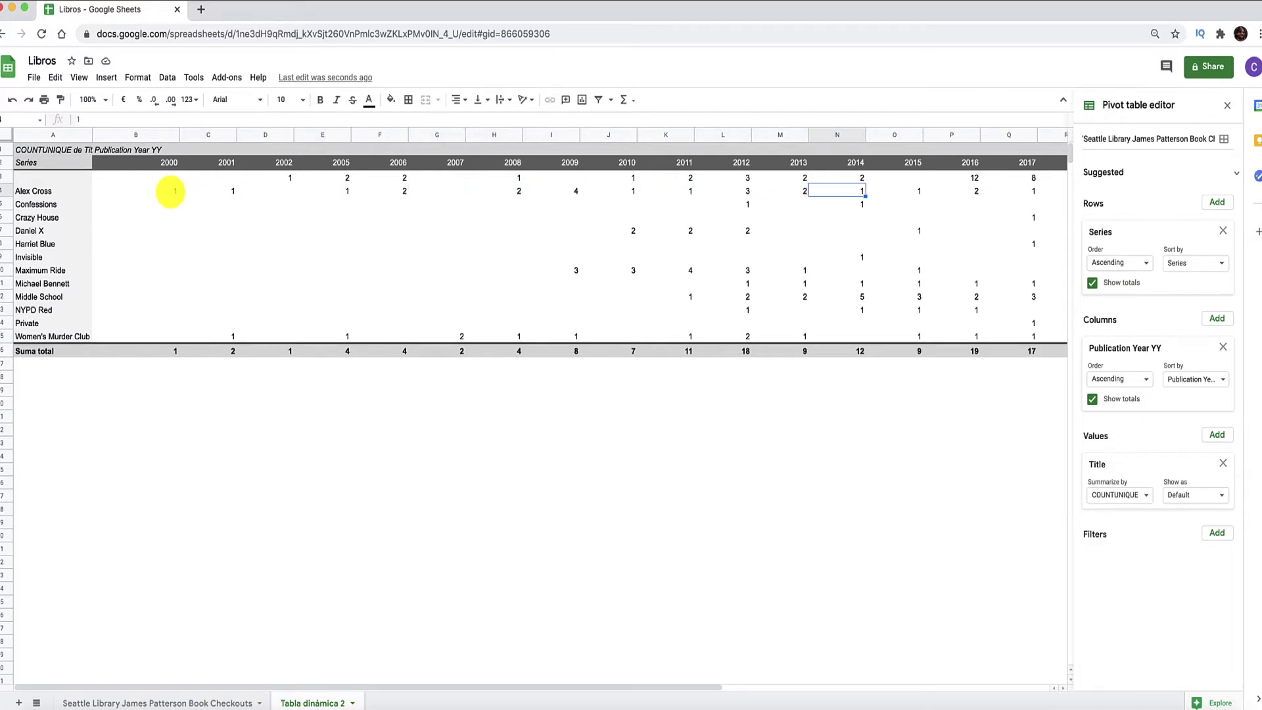
key(Right)
key(Down)
key(Down)
key(Right)
key(Right)
key(Right)
key(Right)
key(Right)
key(Right)
key(Right)
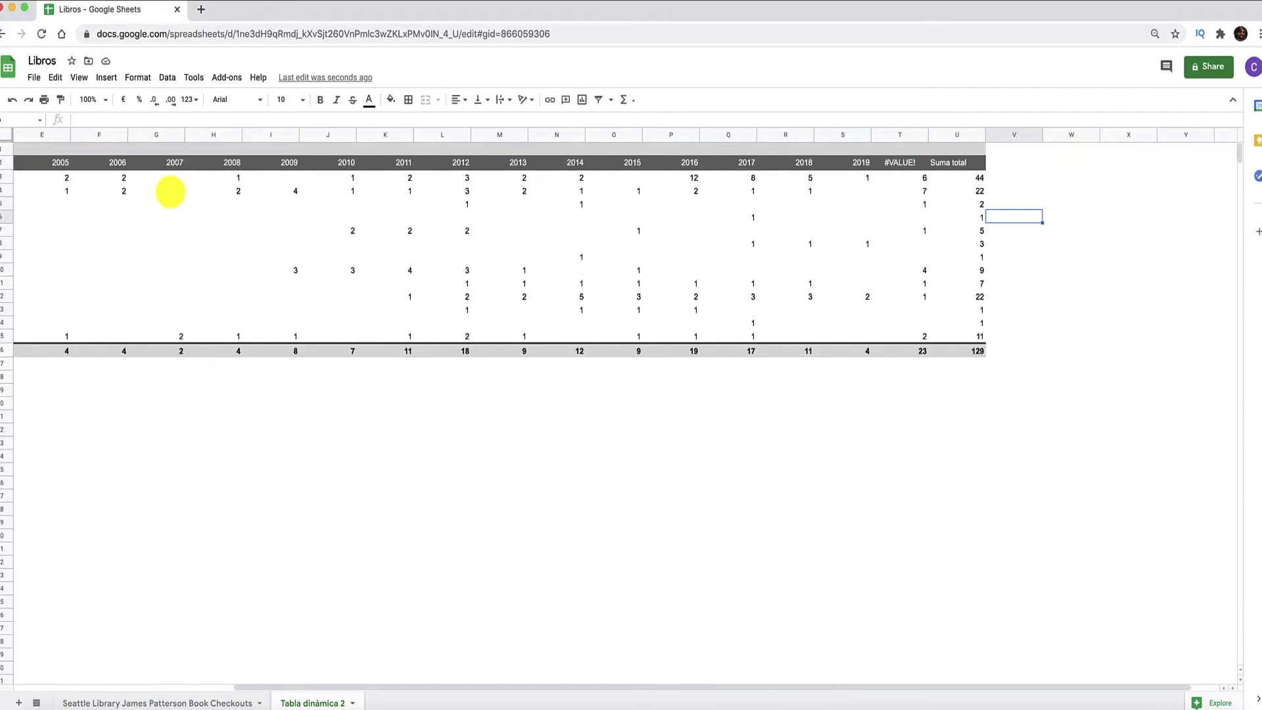
key(Left)
key(Left)
key(Left)
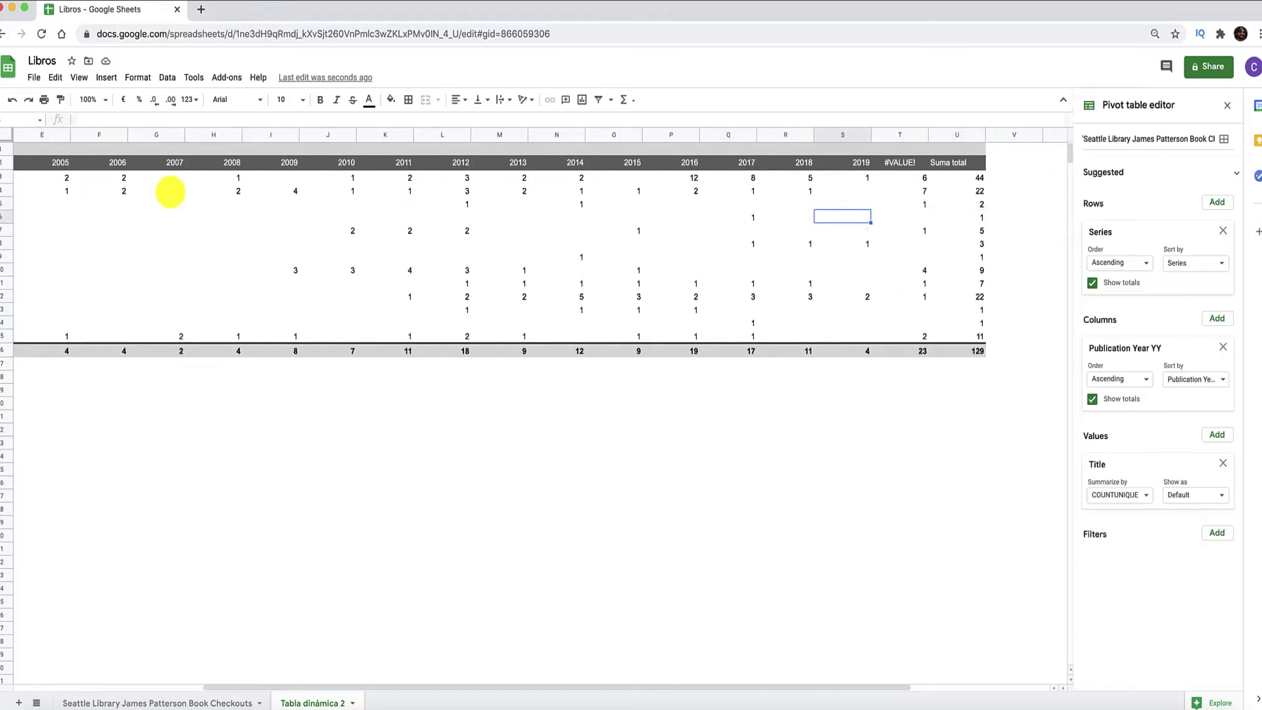
key(Left)
key(Left)
key(Left)
key(Left)
key(Left)
key(Left)
key(Left)
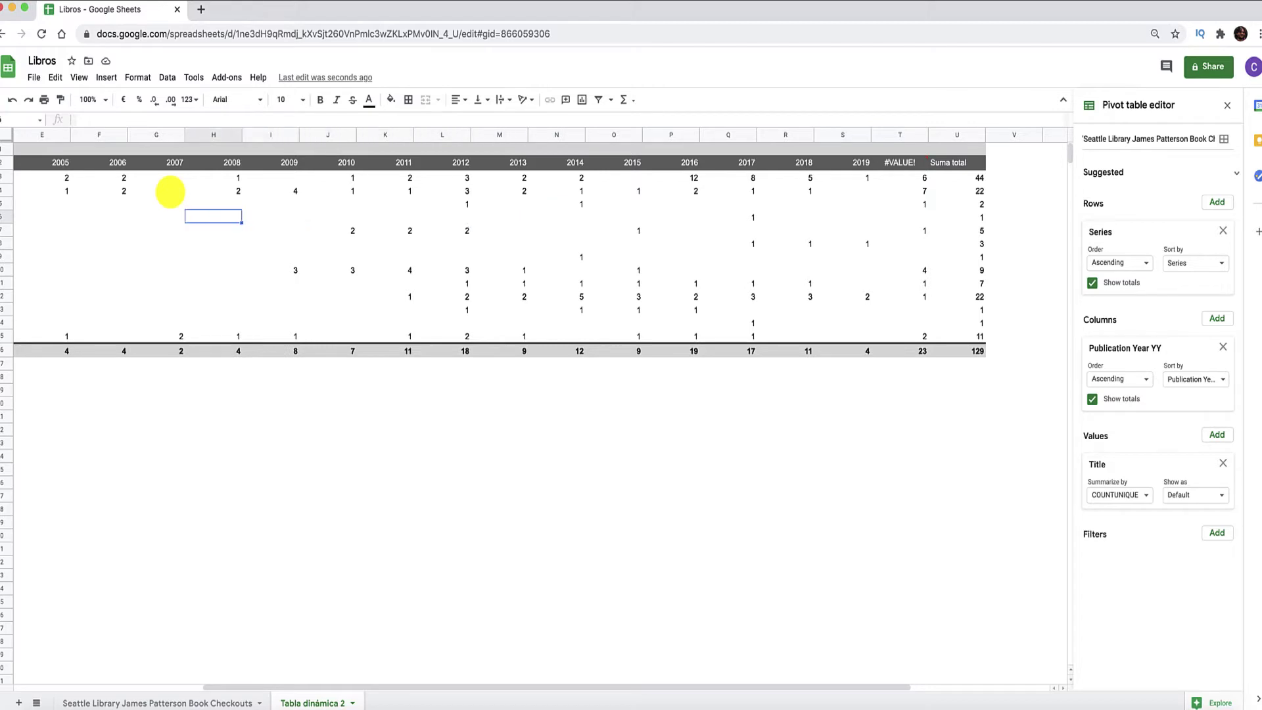
key(Left)
key(Left)
key(Left)
key(Left)
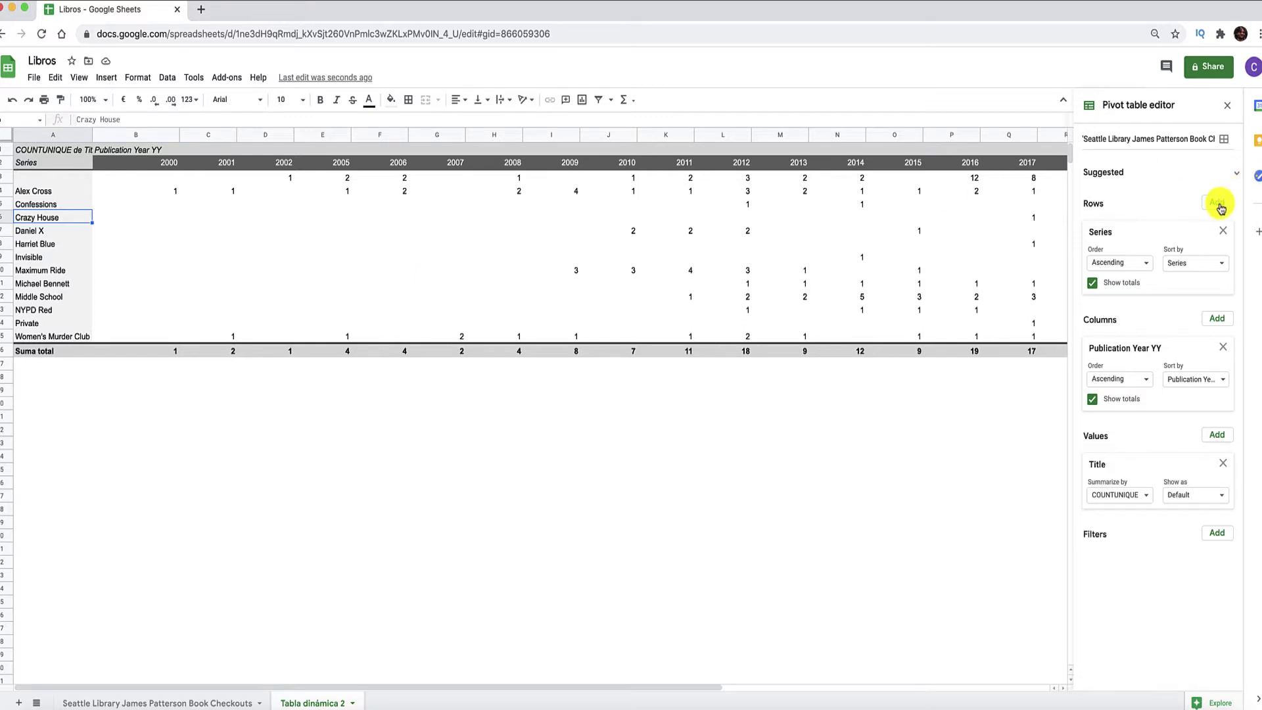
Add Title as a second row grouping, collapse the no-series group, and select the Alex Cross titles
click(1218, 203)
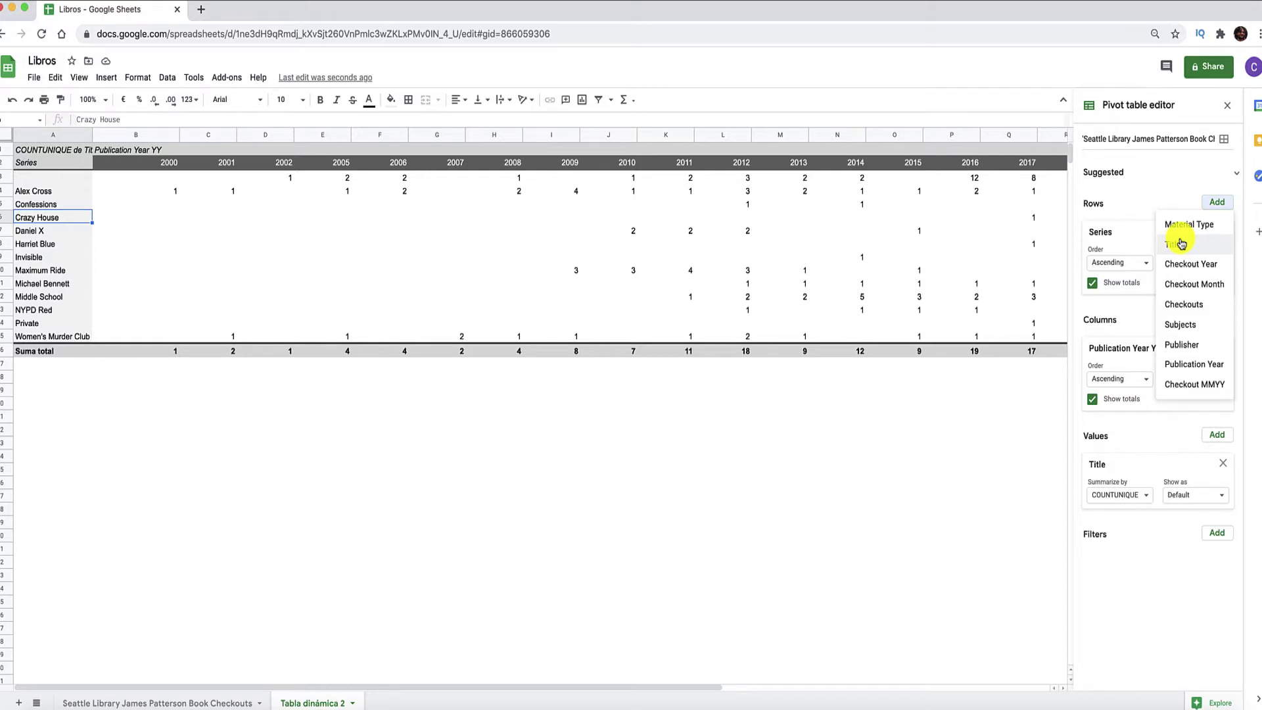
click(1182, 243)
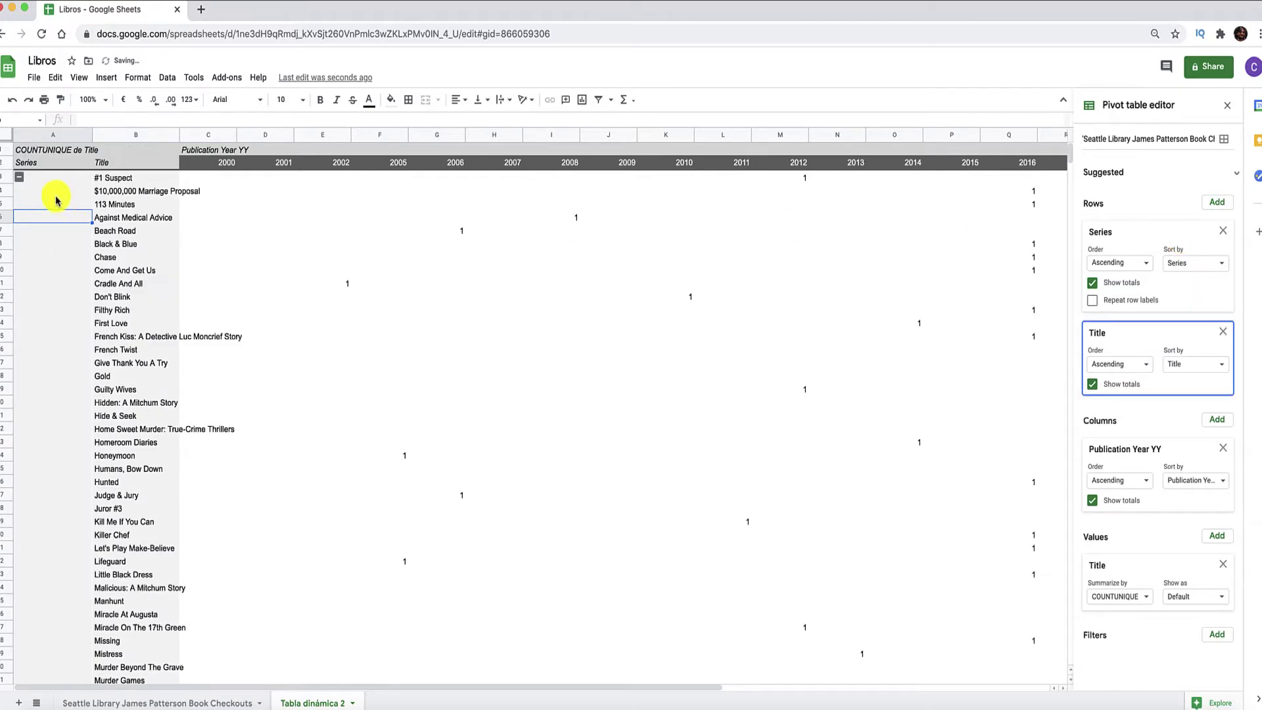
click(17, 180)
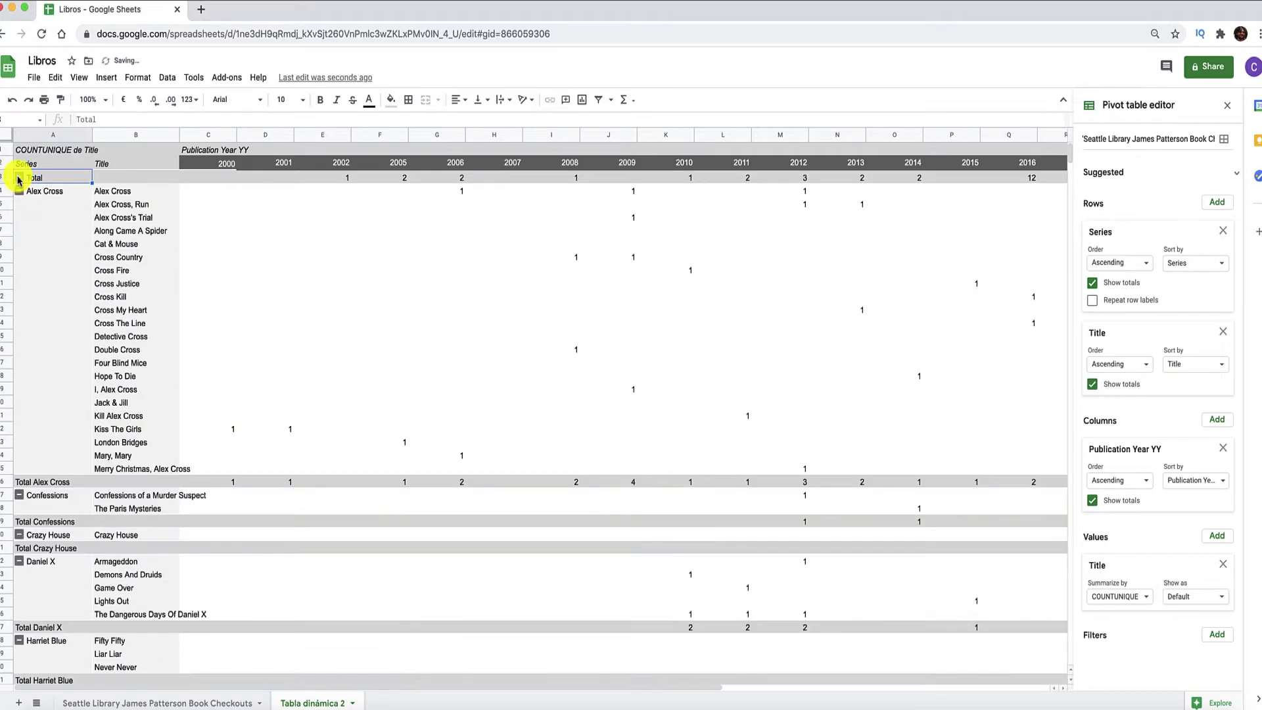
click(40, 192)
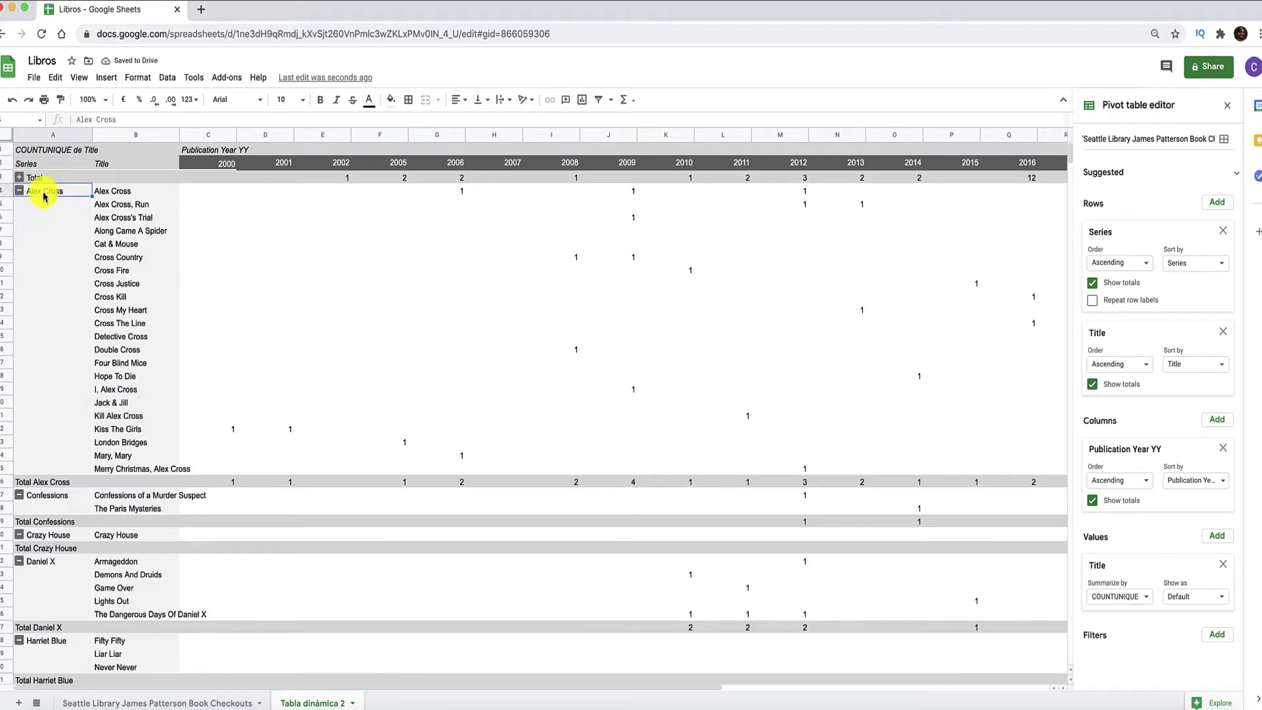
drag(118, 191, 105, 470)
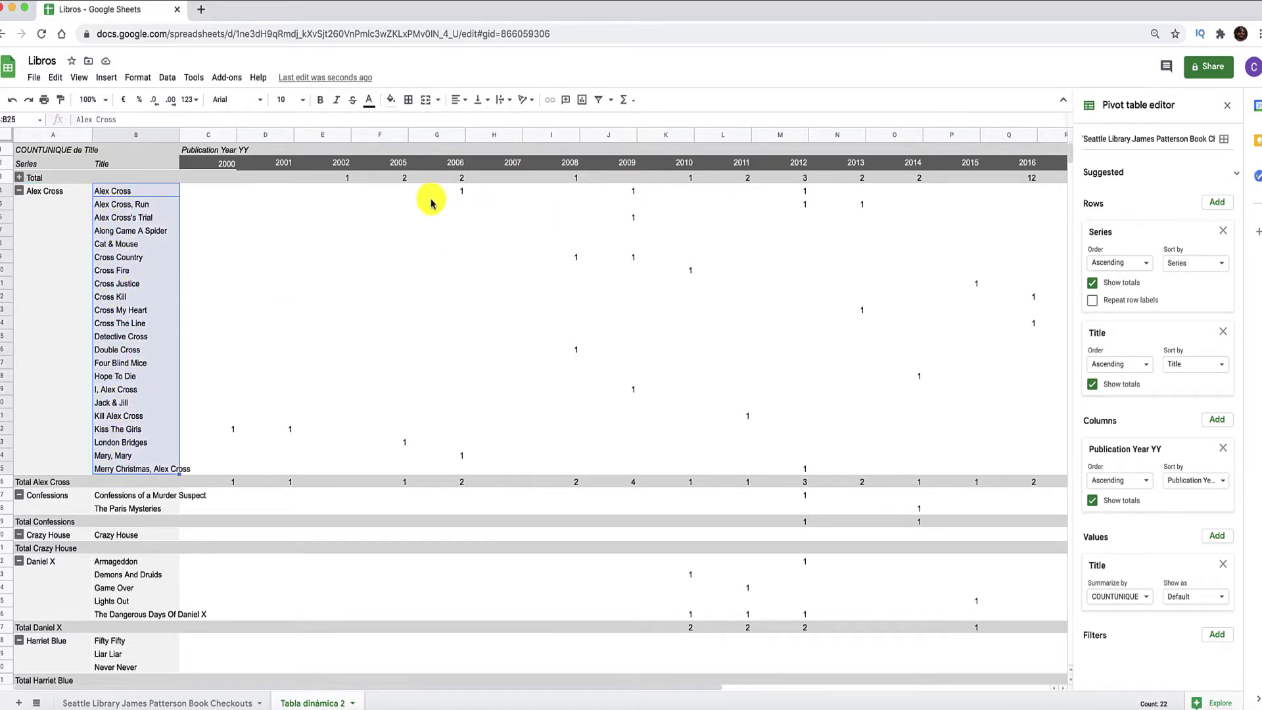
scroll(426, 203, right, 3)
scroll(426, 204, right, 2)
scroll(426, 204, left, 5)
Remove the Publication Year YY columns and the unique Title count value from the pivot
click(1223, 448)
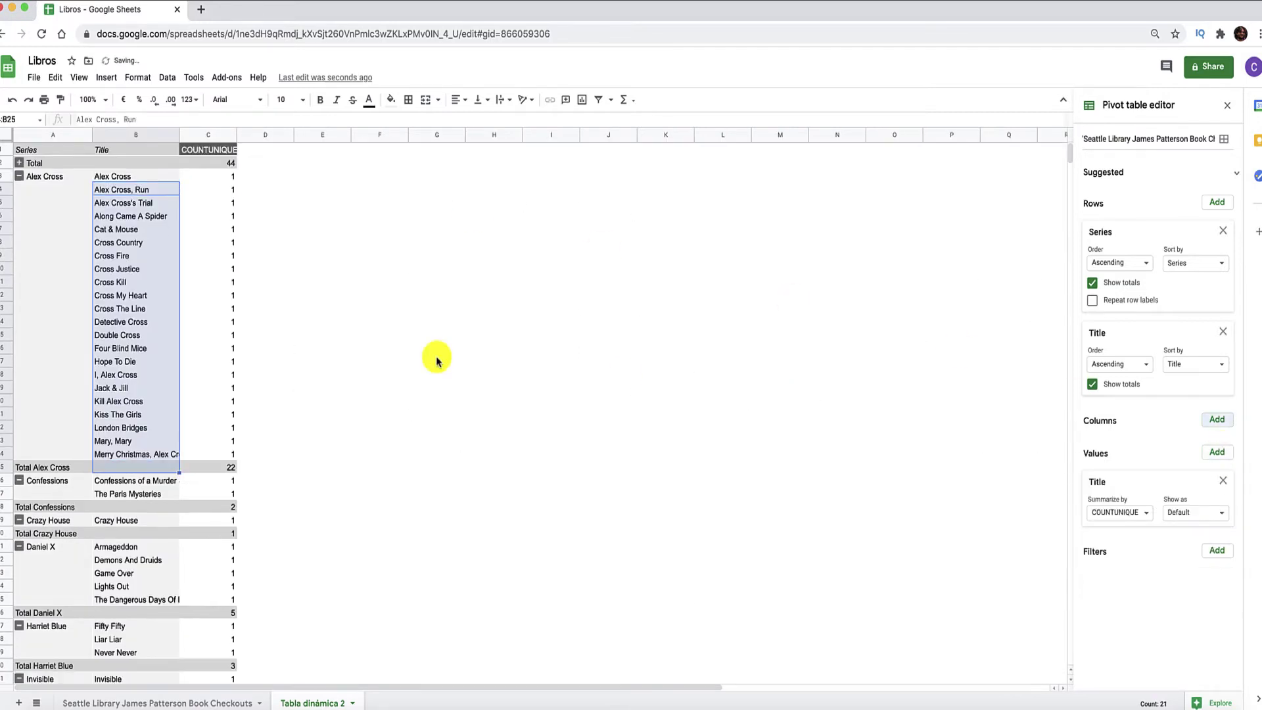
click(205, 190)
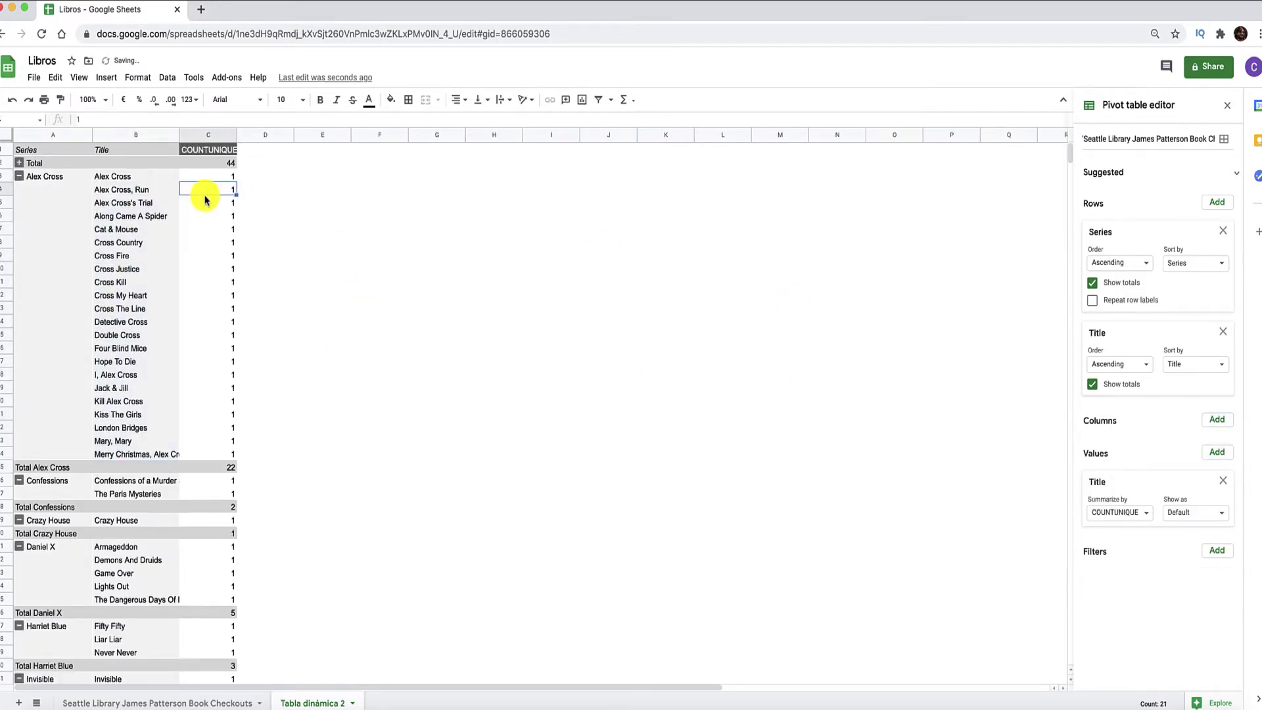
double_click(236, 133)
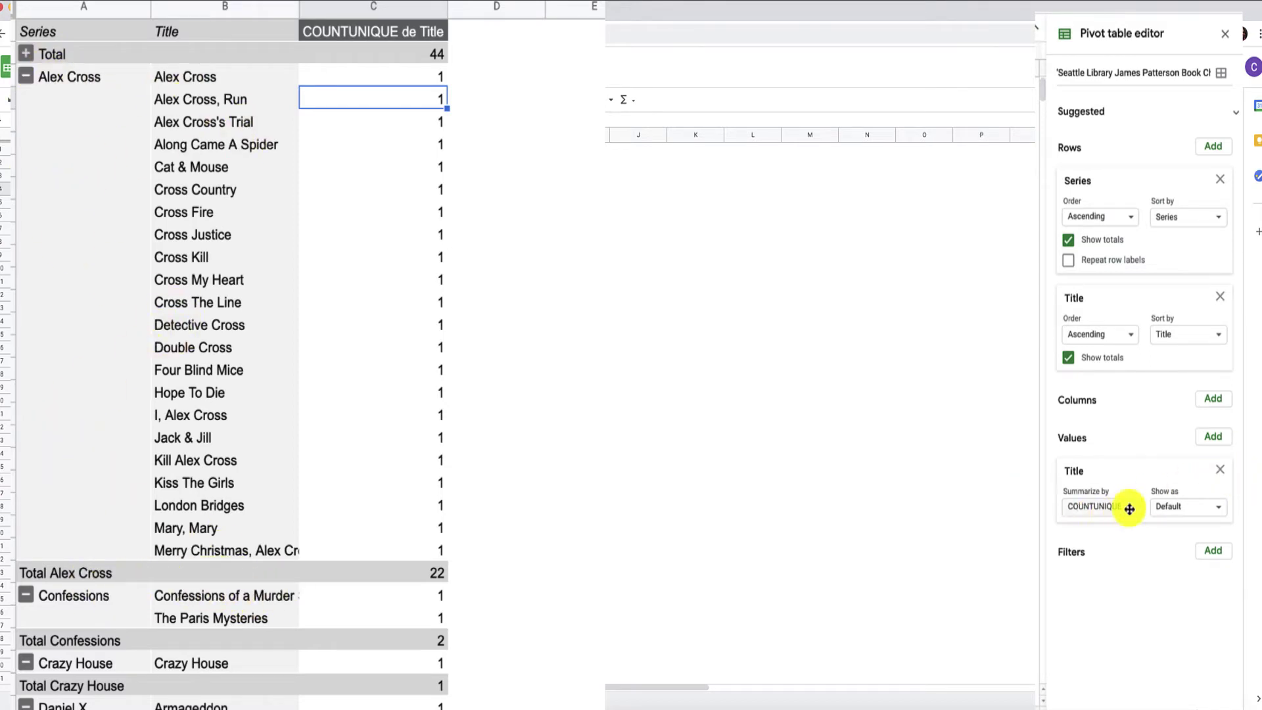
click(1220, 470)
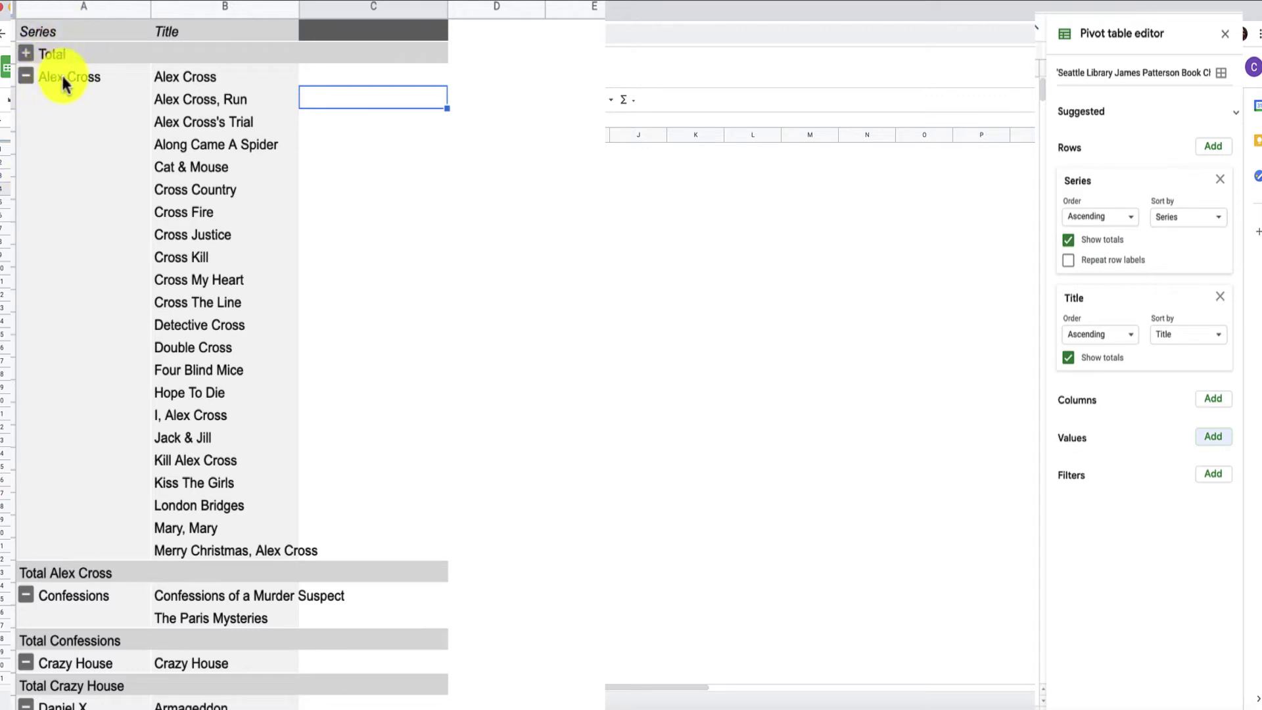
Add SUM of Checkouts as a value, giving Alex Cross 12.671 and a grand total of 14.147
mouse_move(83, 6)
click(227, 75)
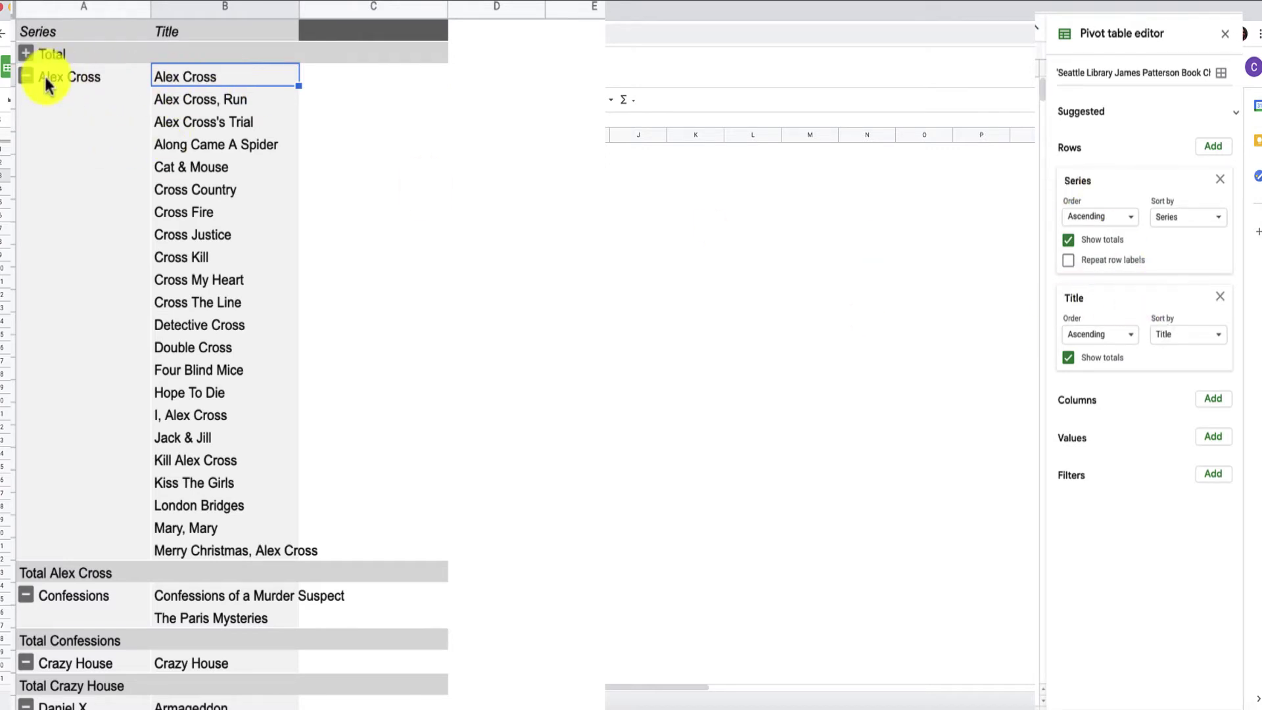
click(1214, 438)
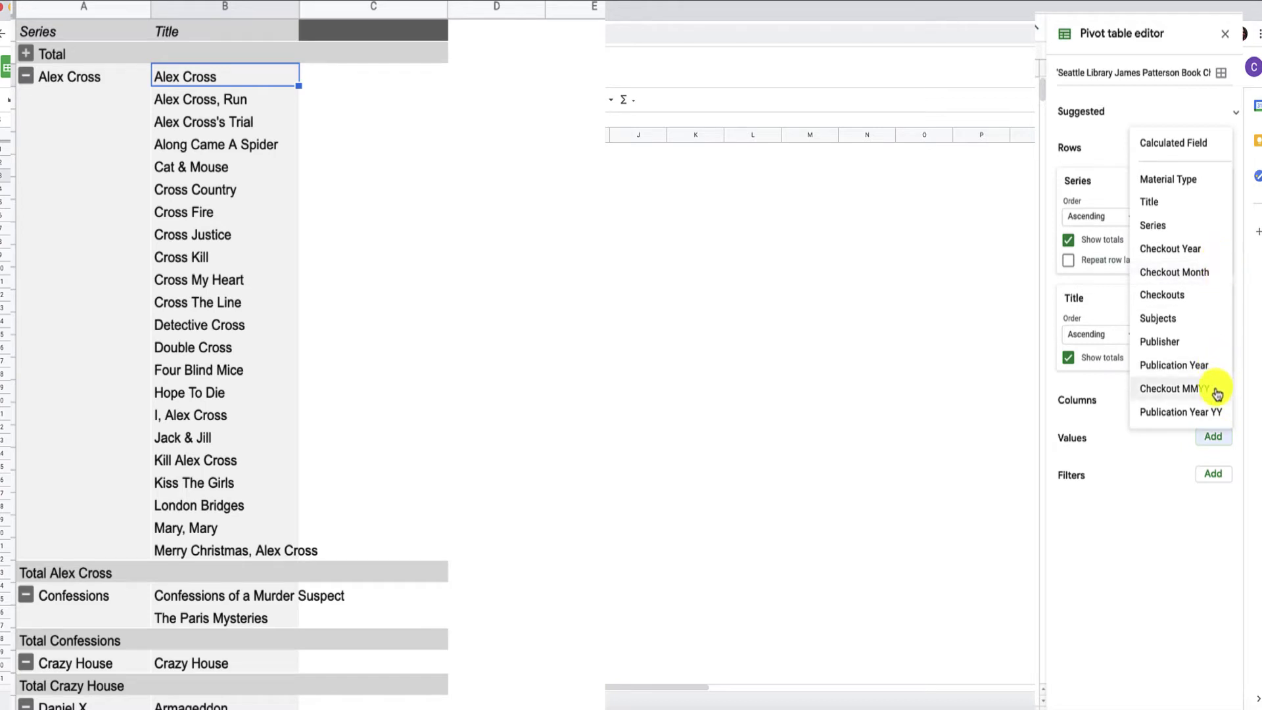
click(1197, 296)
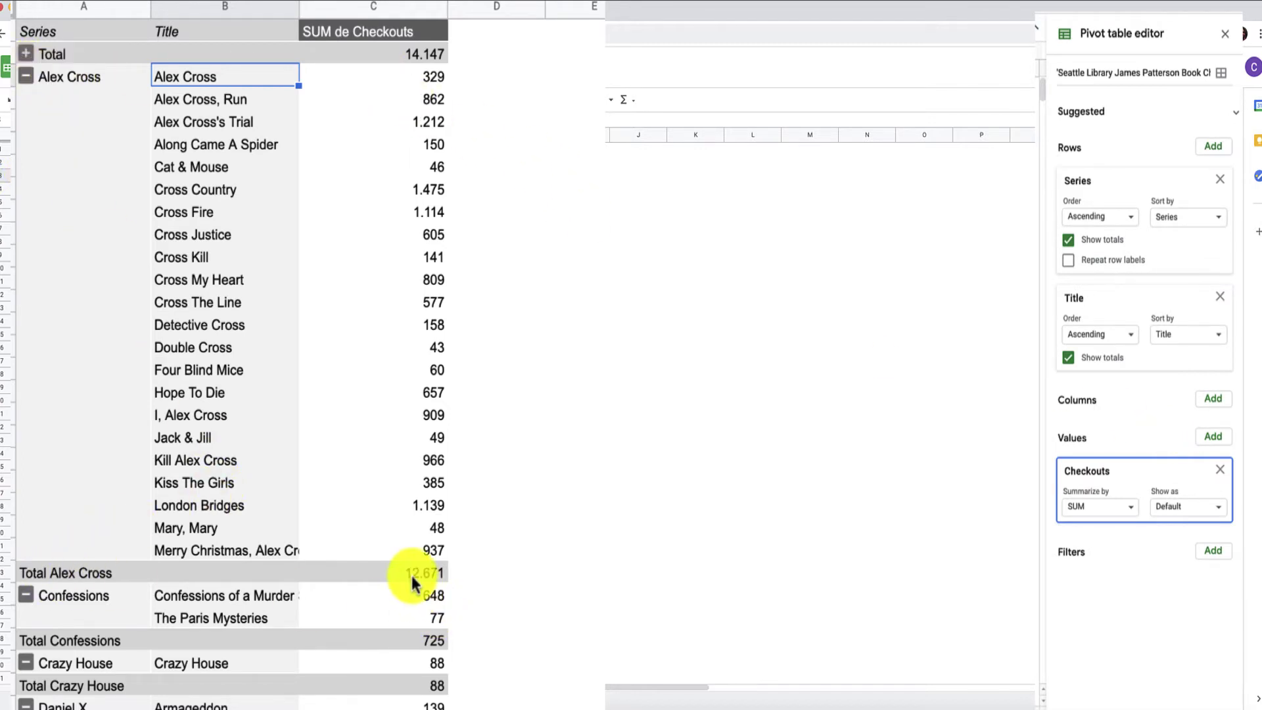
drag(401, 75, 408, 538)
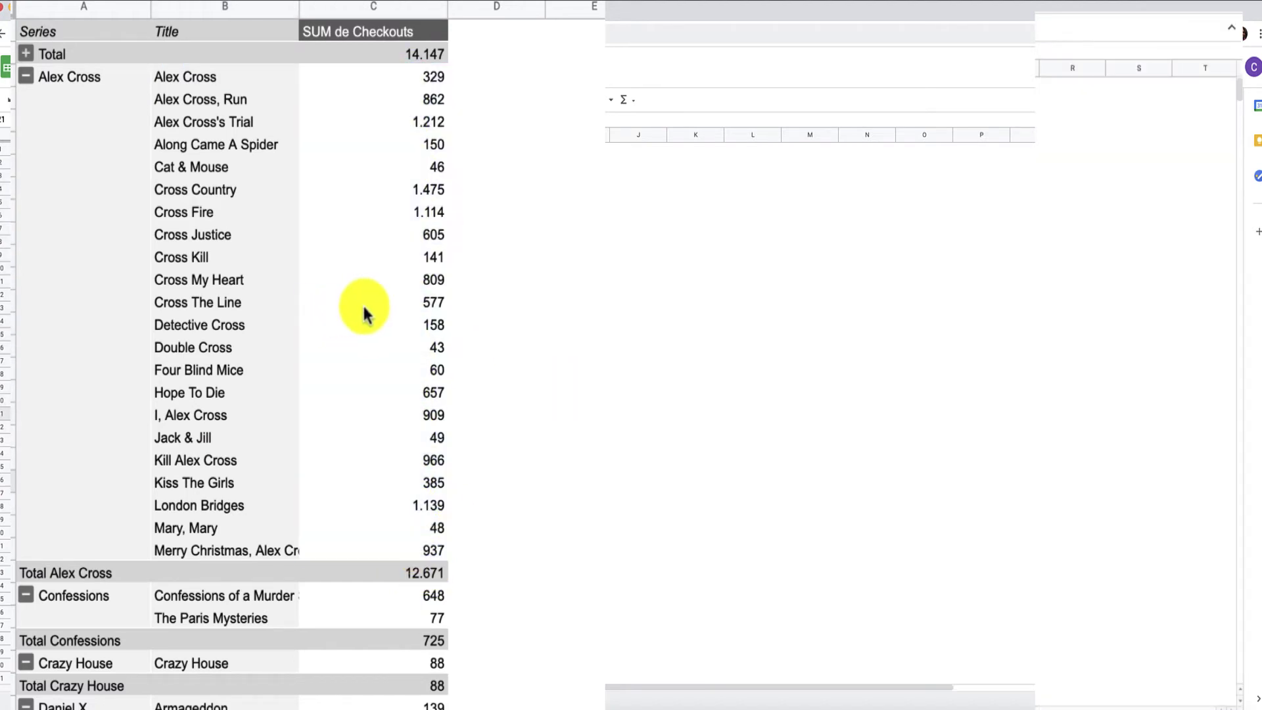
click(362, 304)
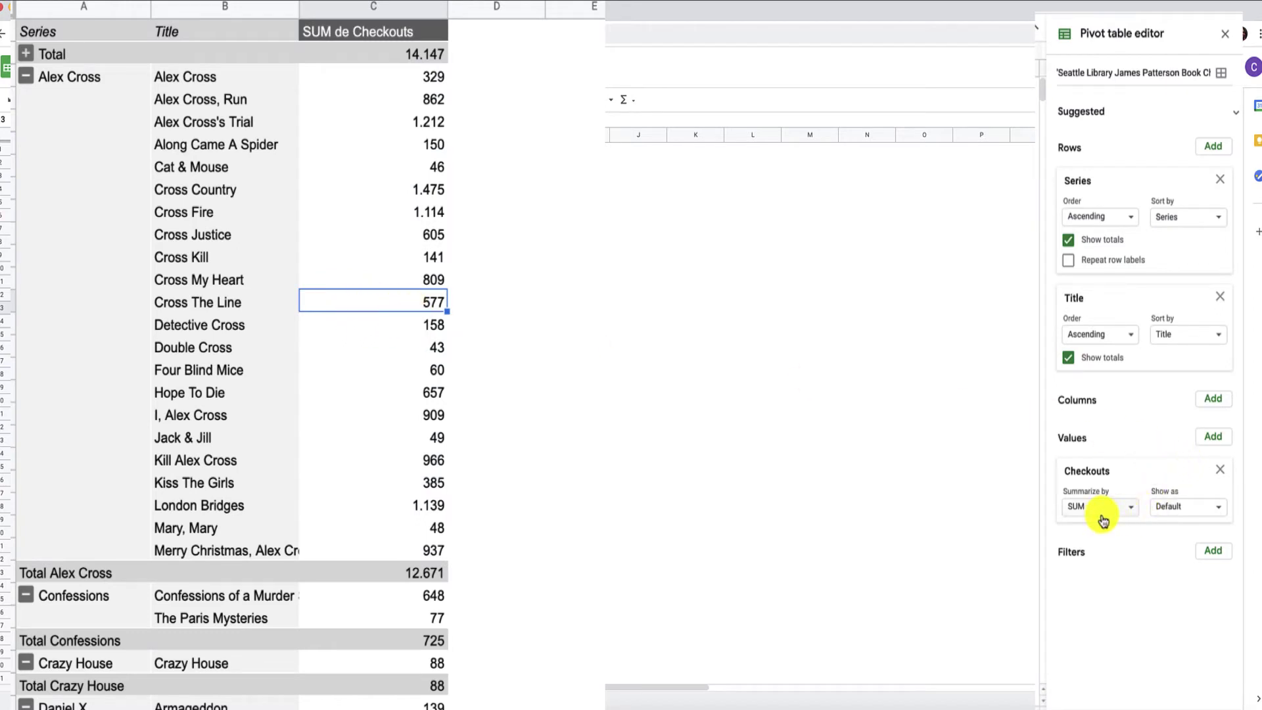
Add a second SUM of Checkouts shown as % of grand total, e.g. Alex Cross 19,91%
click(1217, 438)
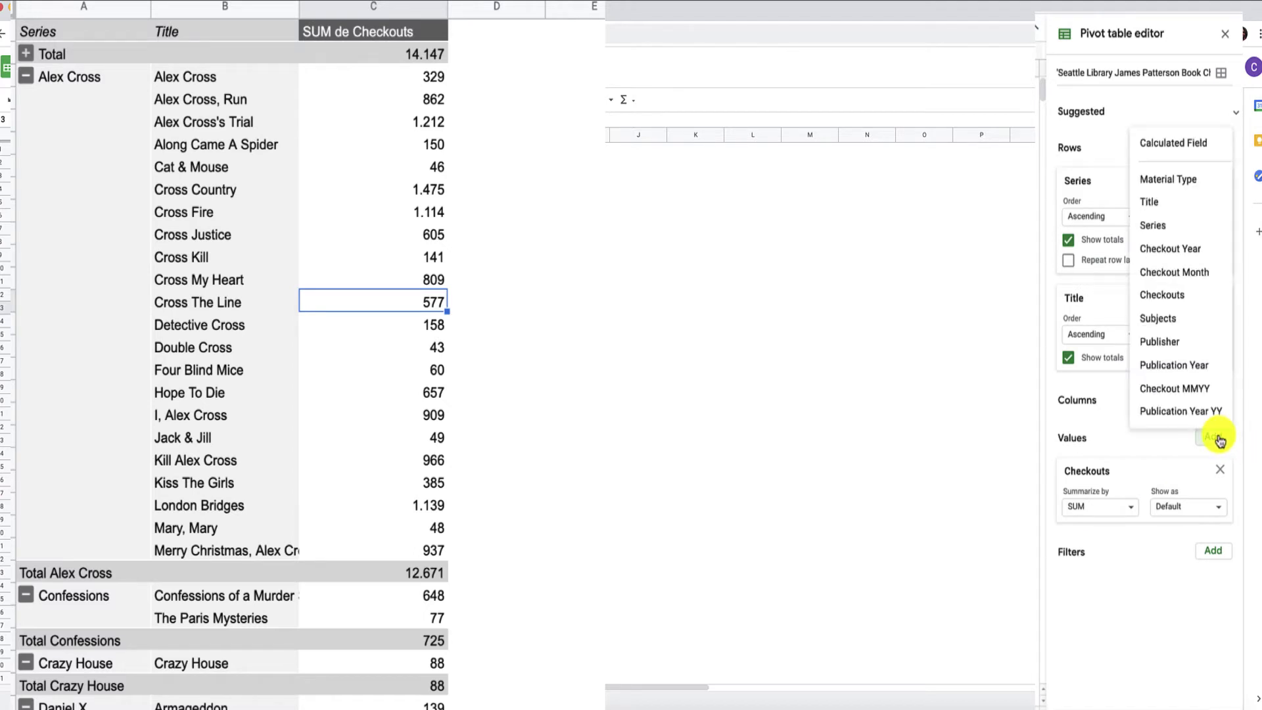
click(1178, 297)
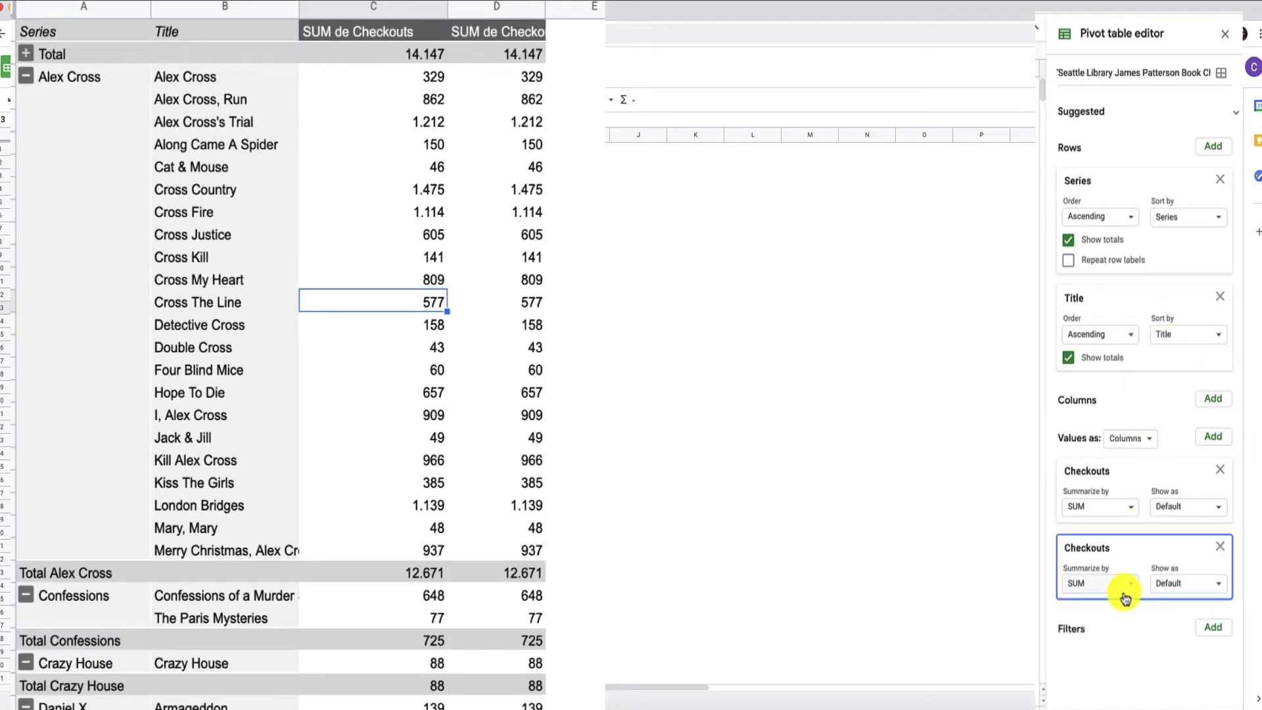
click(1098, 589)
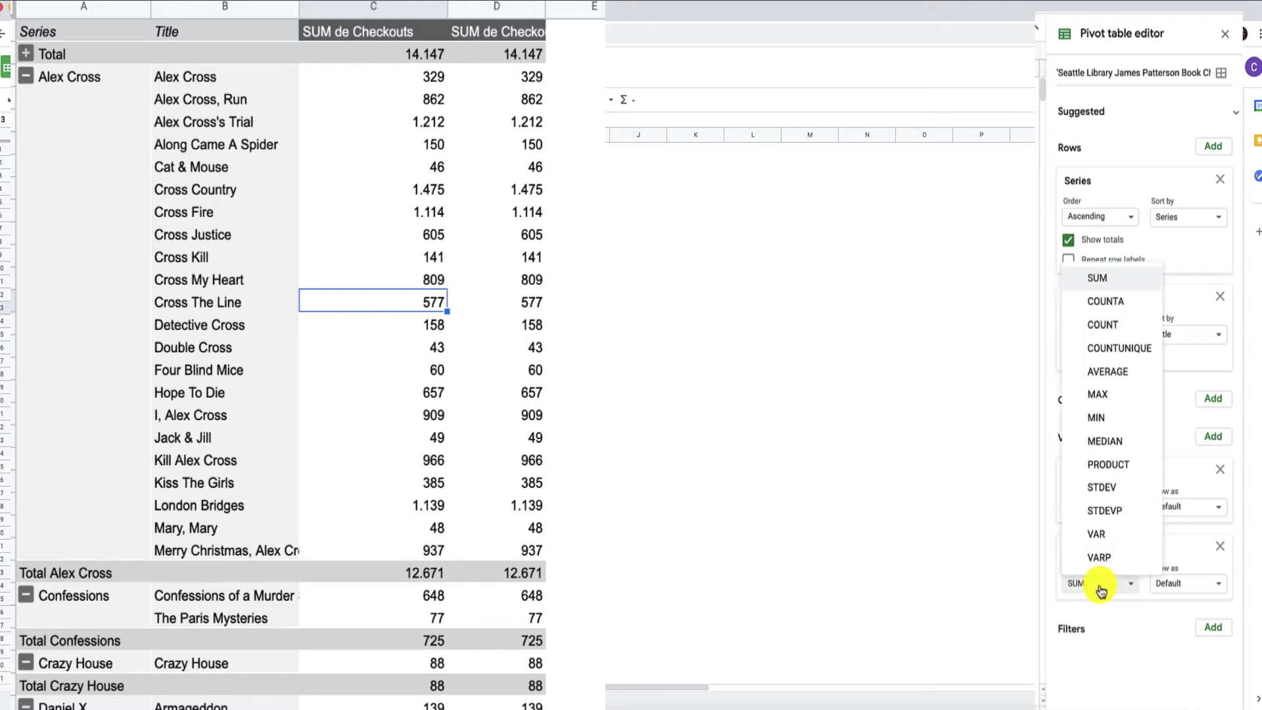
click(1101, 591)
click(1177, 586)
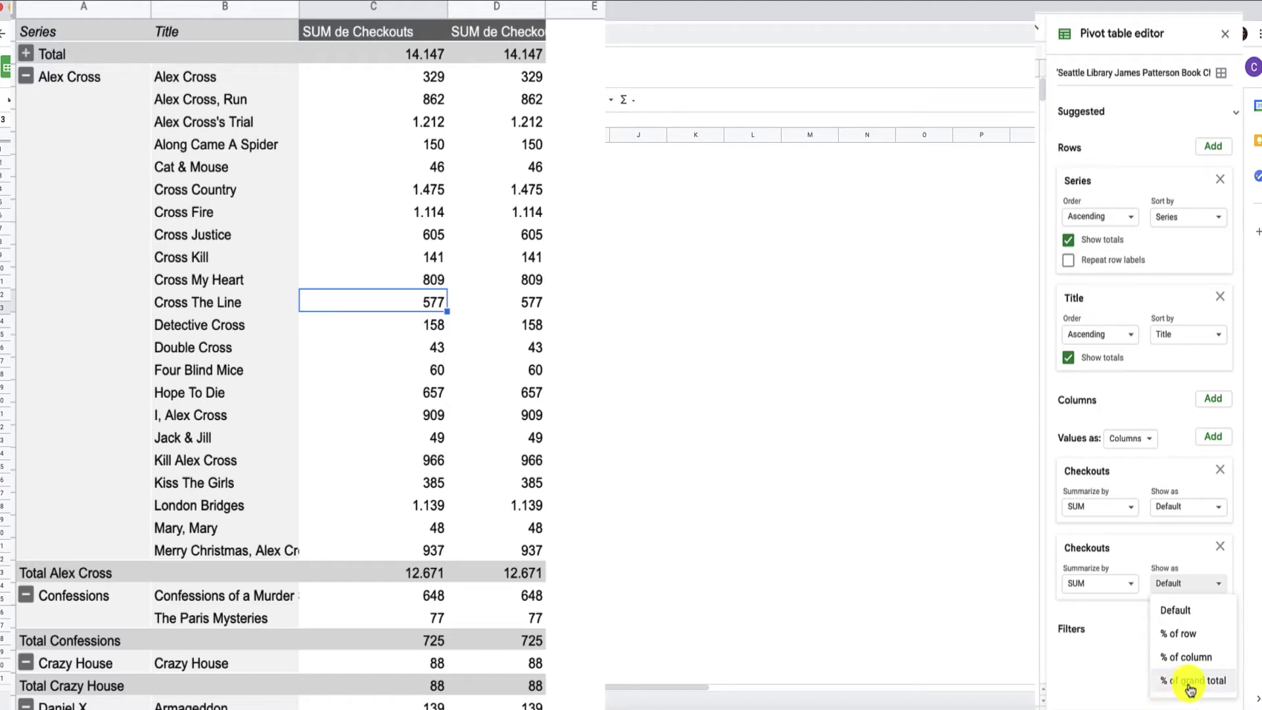
click(1191, 684)
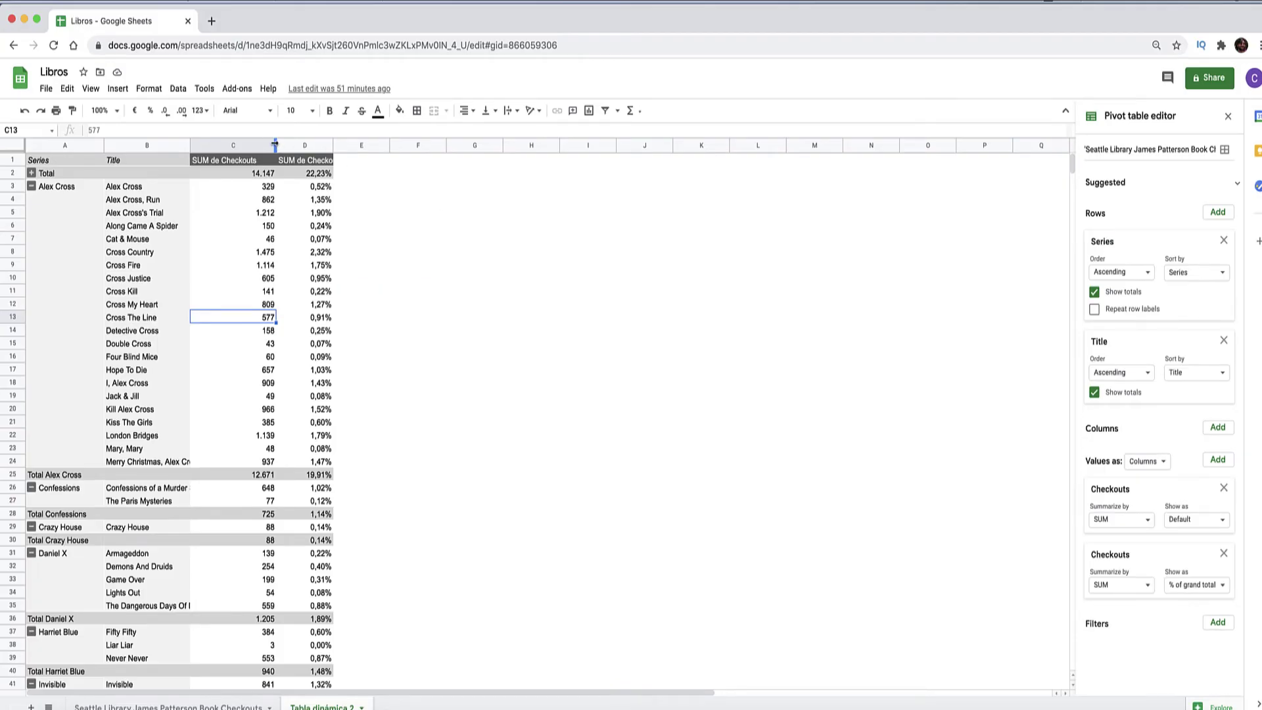
Narrow column C of the pivot table
mouse_move(274, 143)
mouse_down()
mouse_move(259, 143)
mouse_move(328, 143)
mouse_up()
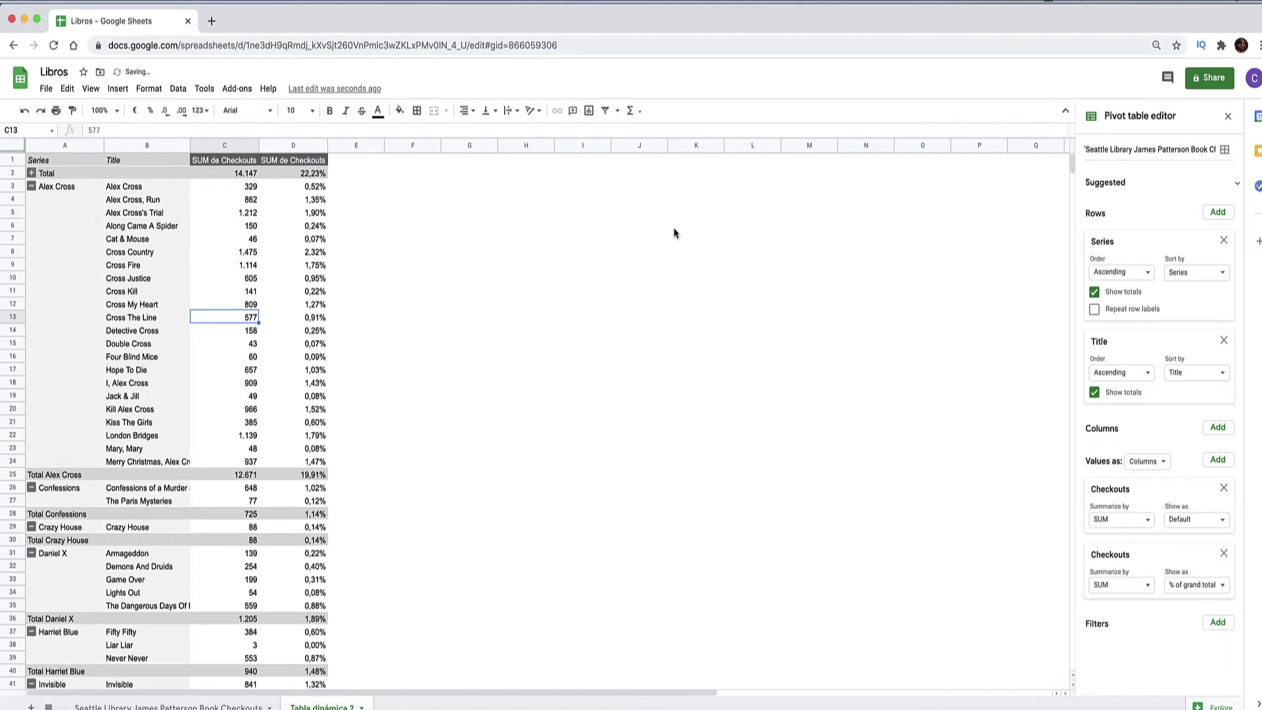
click(674, 232)
click(276, 253)
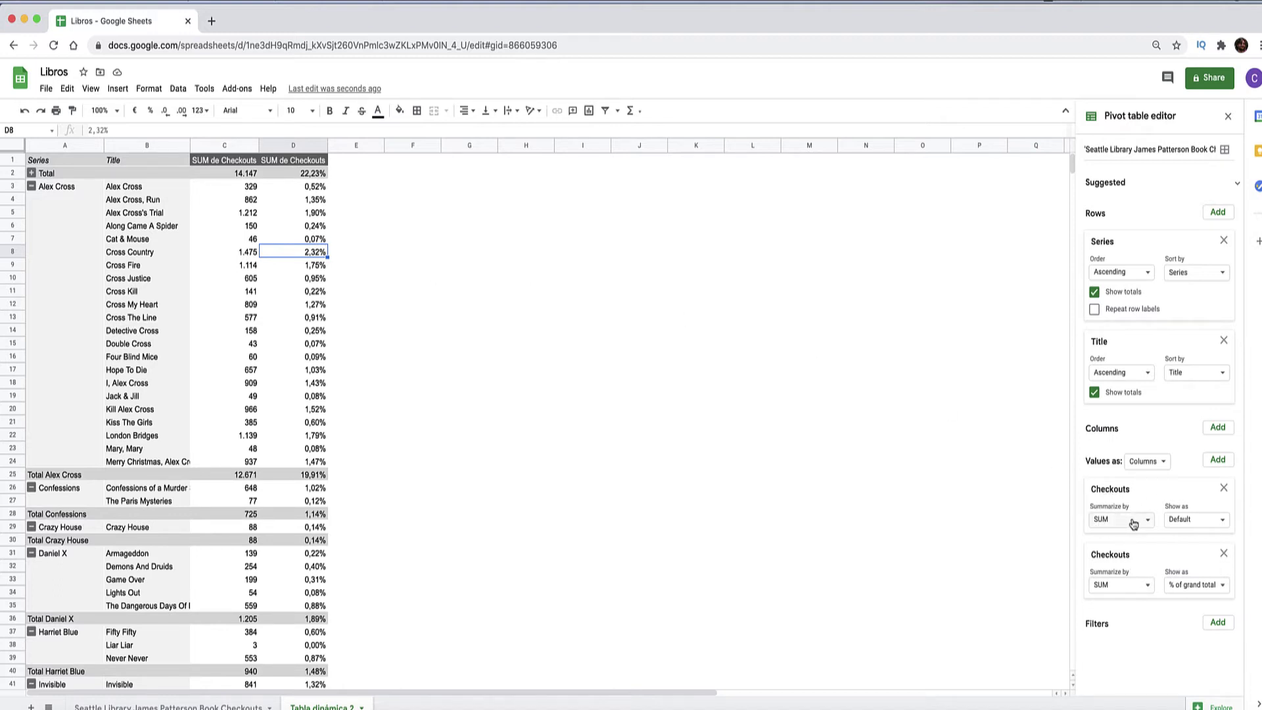
Summarize the first Checkouts column as AVERAGE (6 for Alex Cross) and begin adding a filter
click(1133, 524)
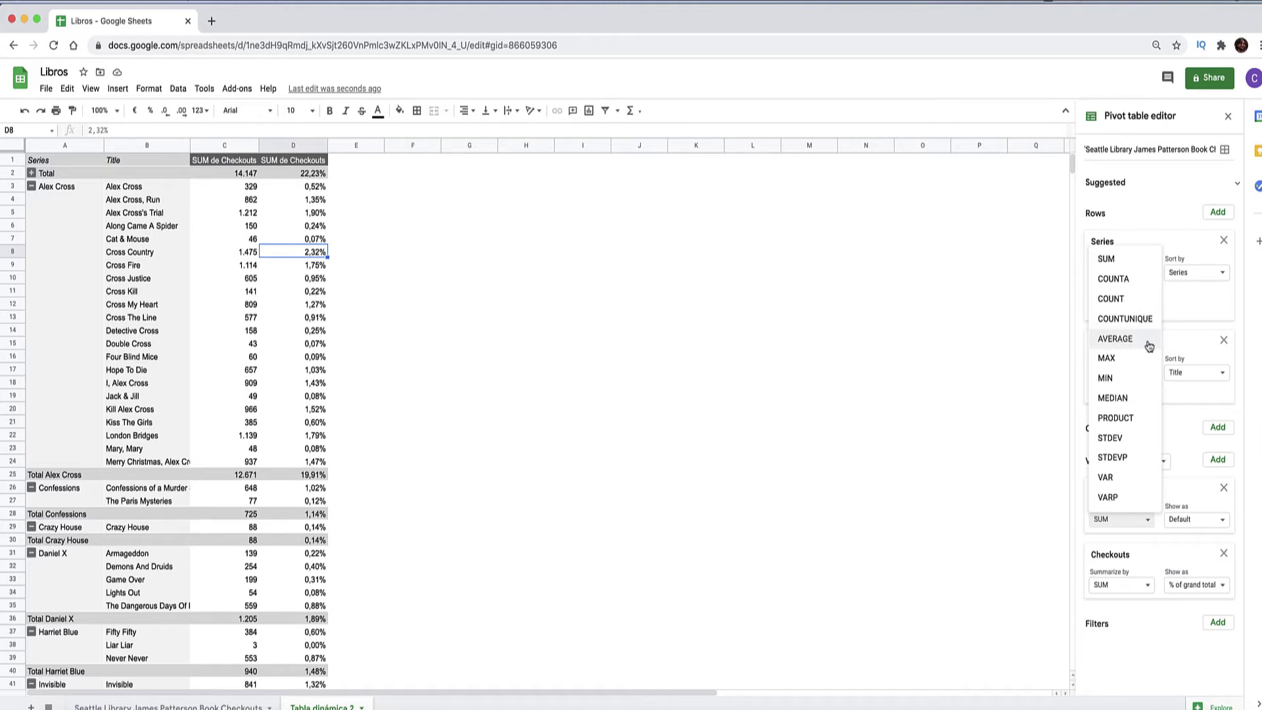
click(1146, 340)
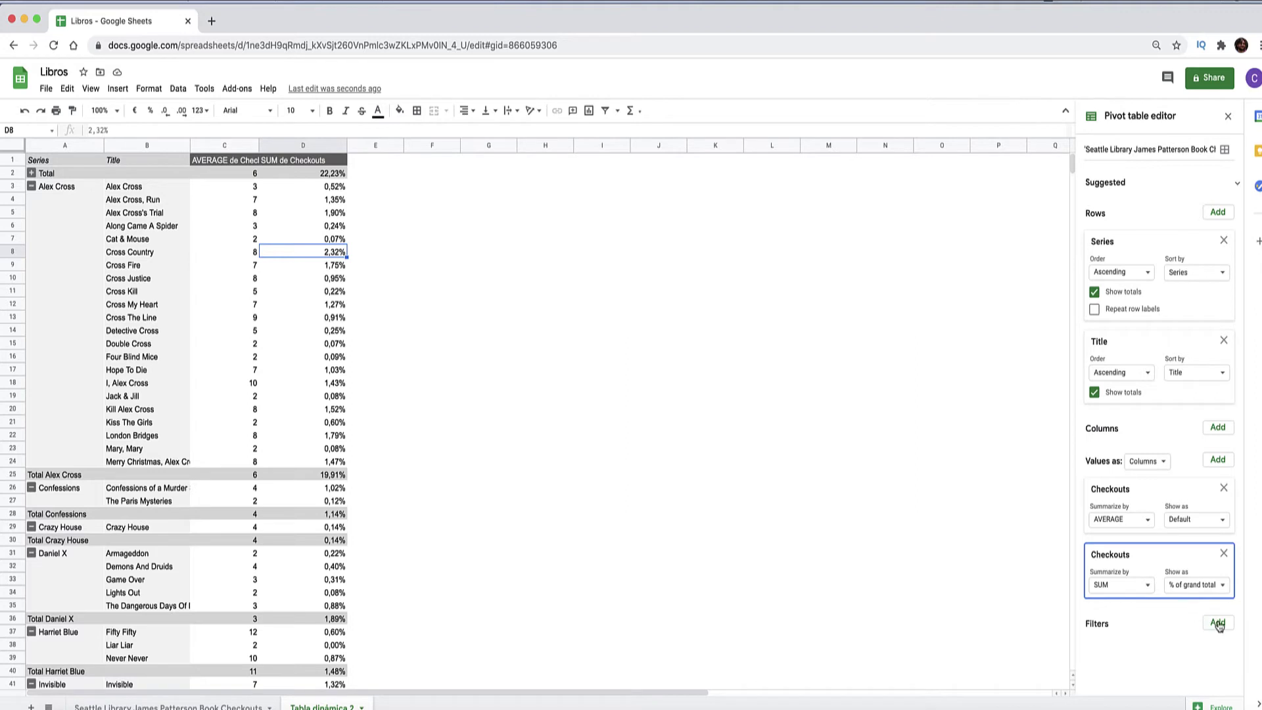
click(1218, 623)
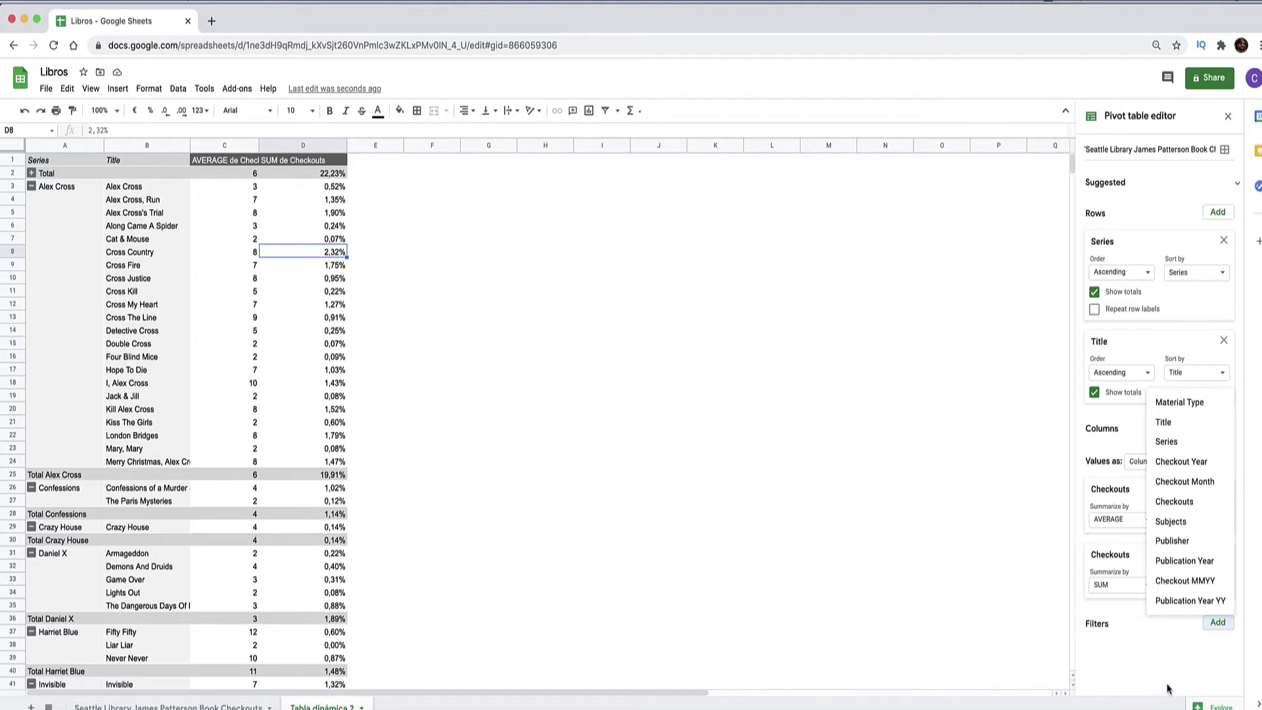
Add a Series filter to the pivot table and apply it
click(1184, 444)
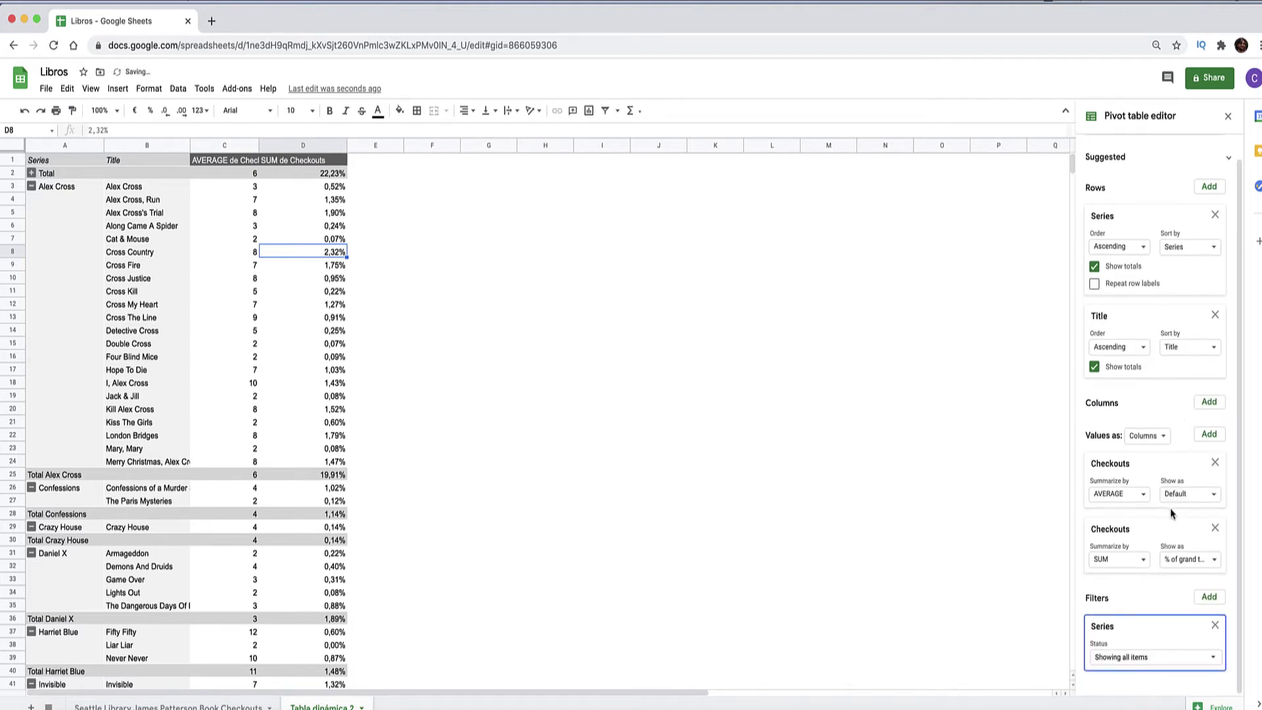
click(1182, 658)
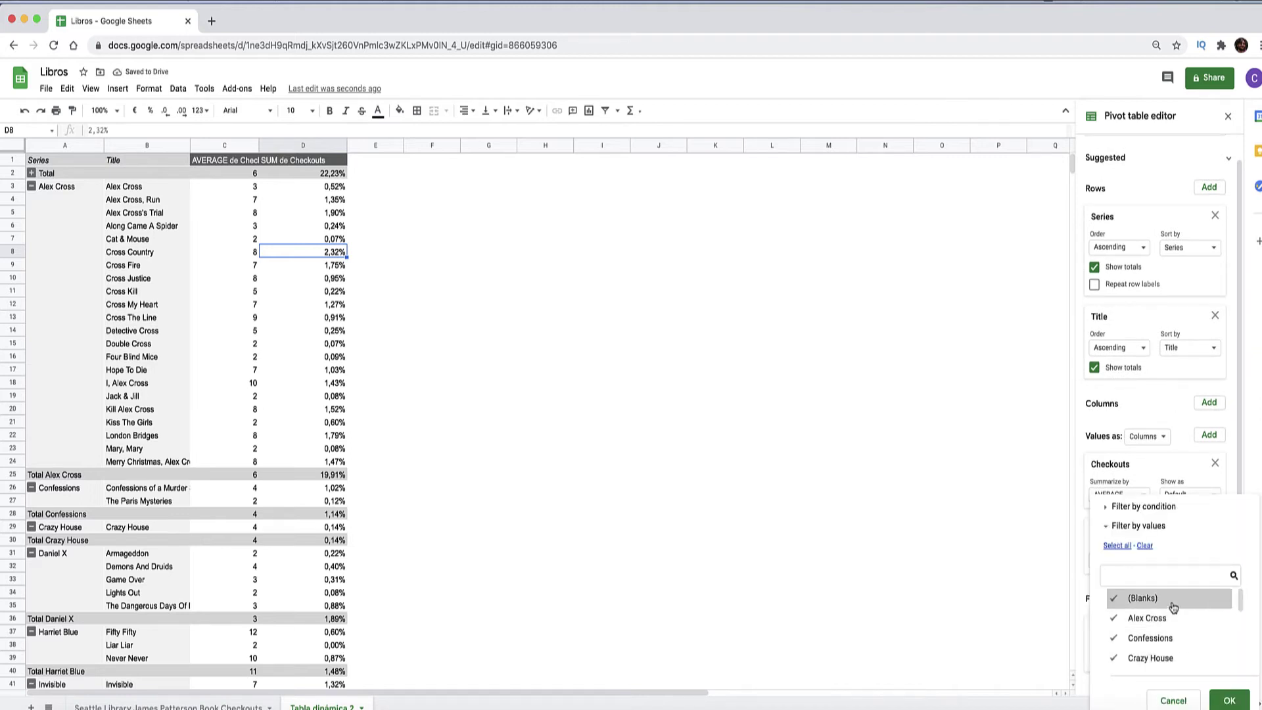
scroll(1184, 621, down, 2)
scroll(1186, 621, down, 1)
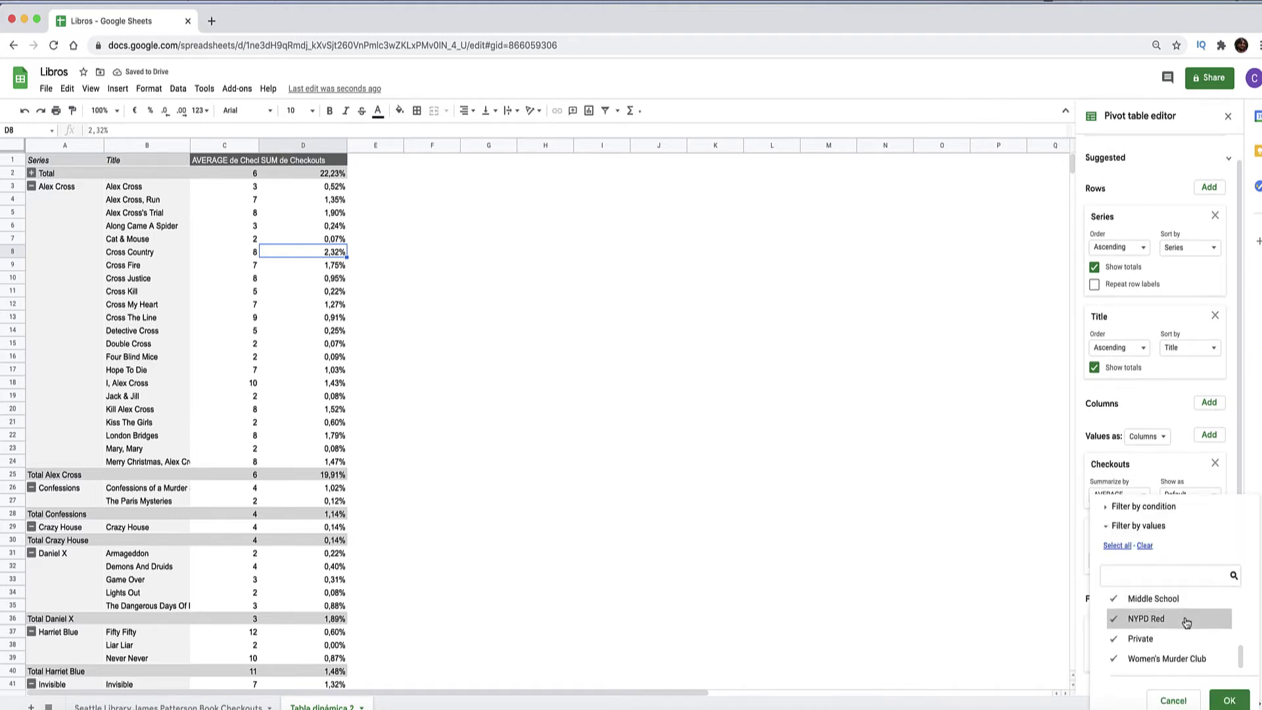
click(1227, 703)
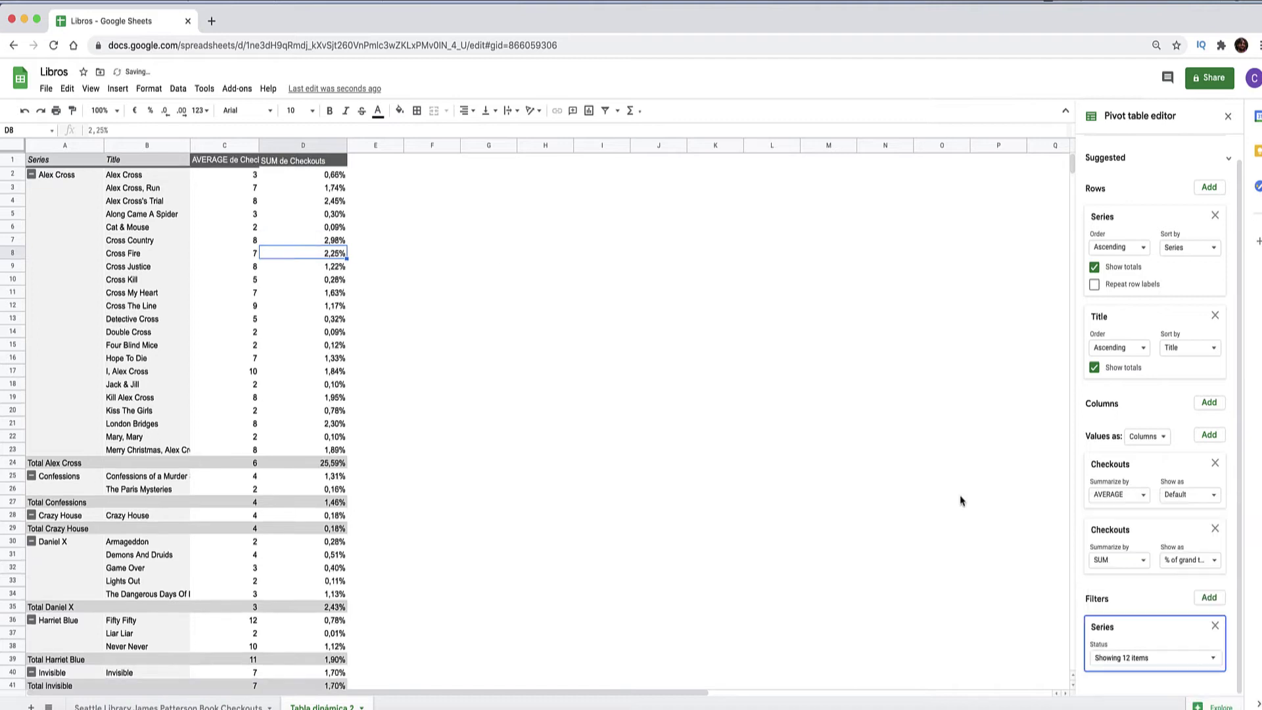
Collapse every series to a single total row with Collapse all in Series, then reopen the filter list
click(31, 174)
click(32, 187)
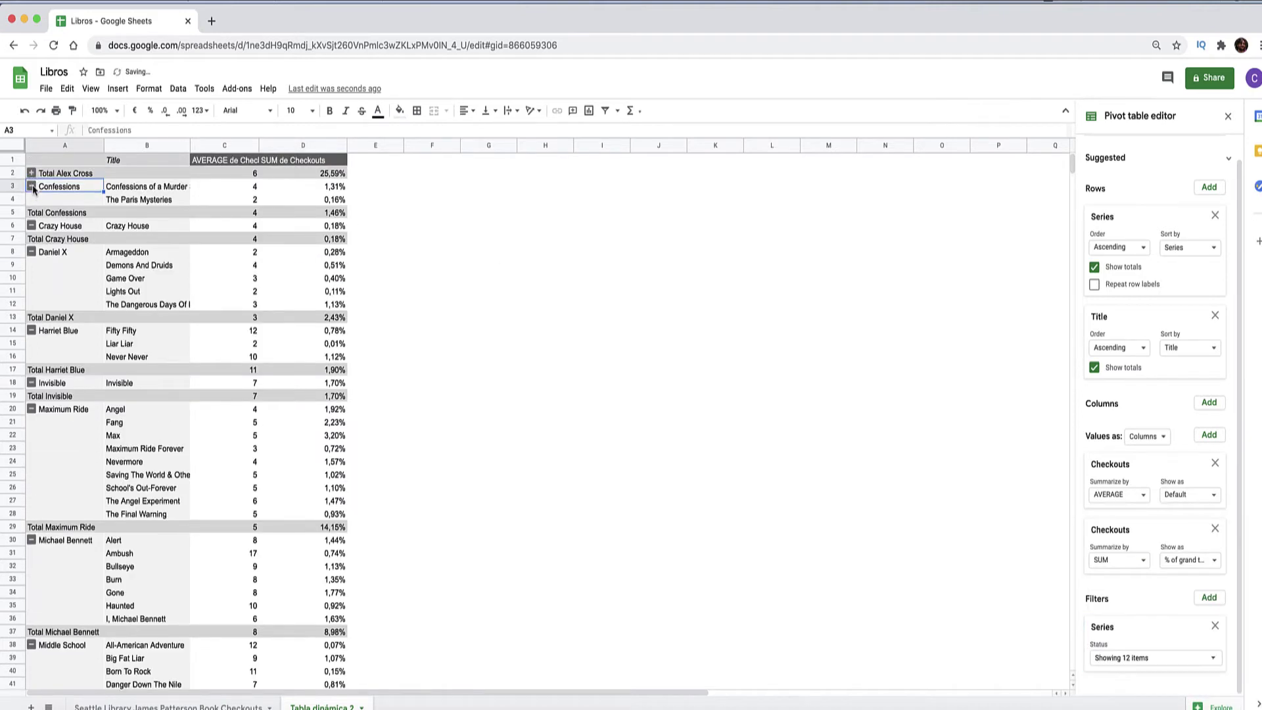
right_click(73, 200)
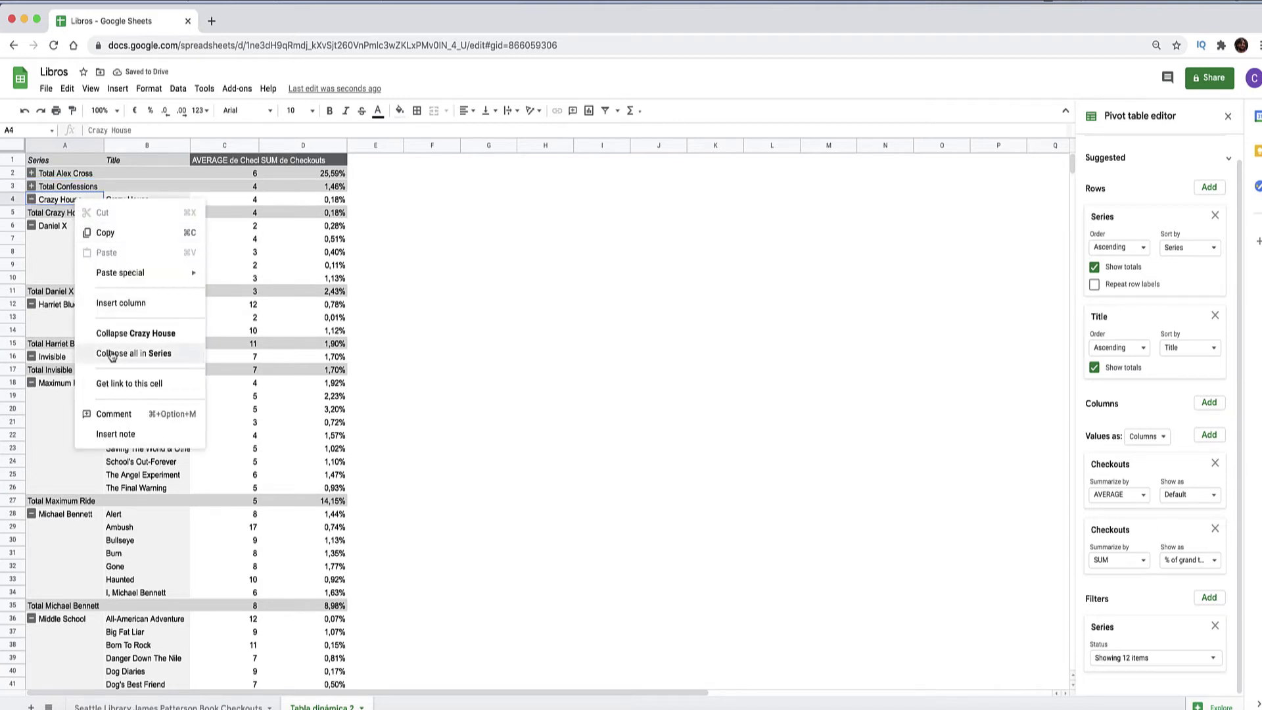
click(160, 355)
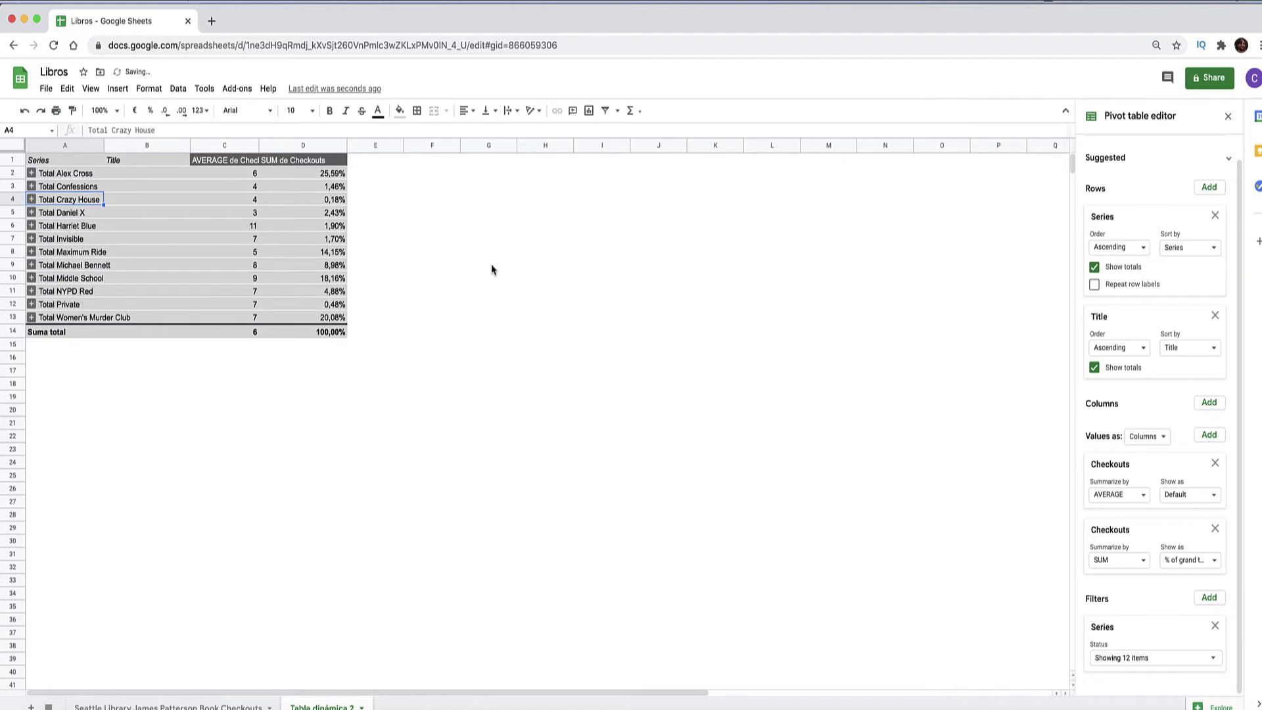
click(1122, 658)
scroll(1155, 624, up, 5)
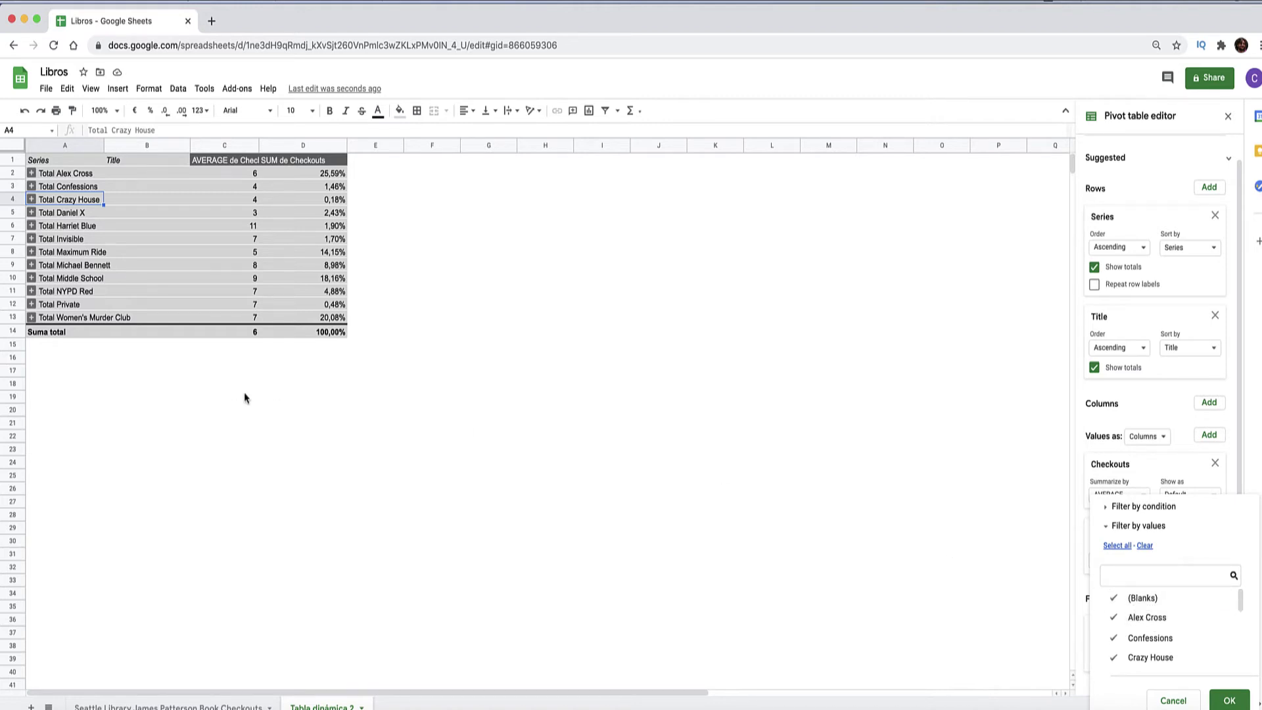
Switch the first Checkouts value to SUM, giving Alex Cross 12.671 and grand total 63.653
click(1229, 700)
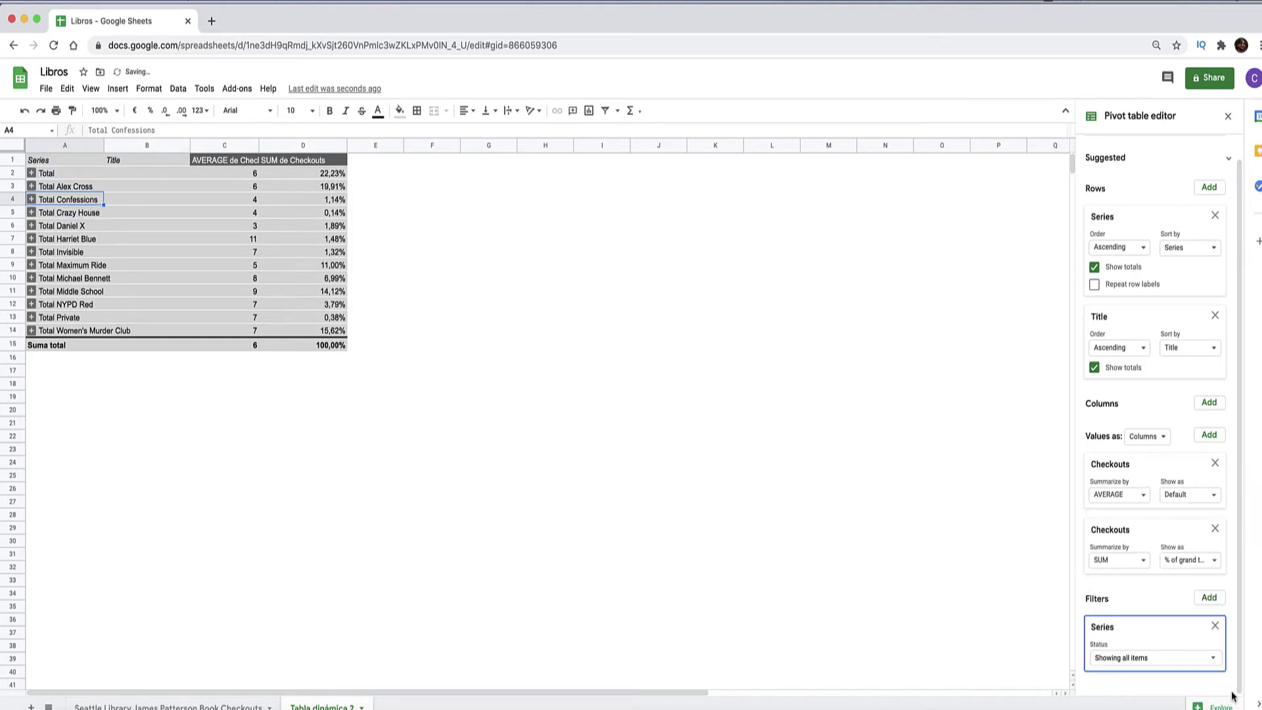
click(1126, 494)
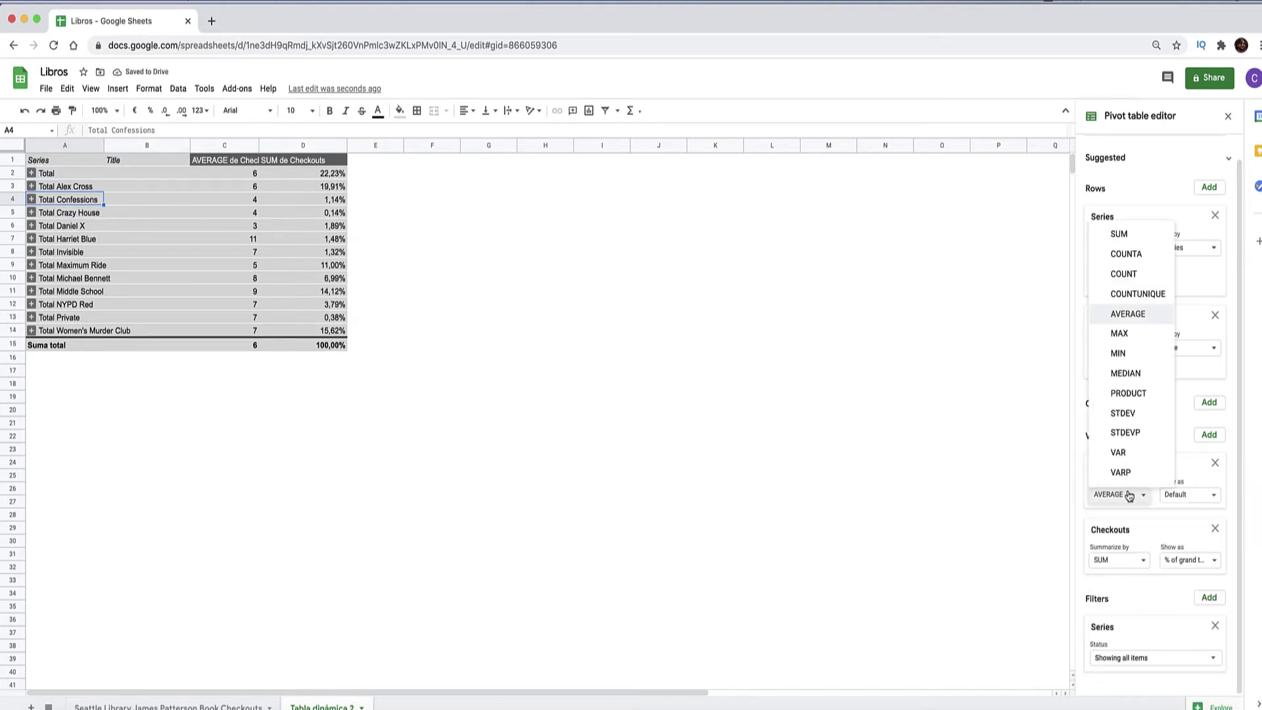
click(1130, 243)
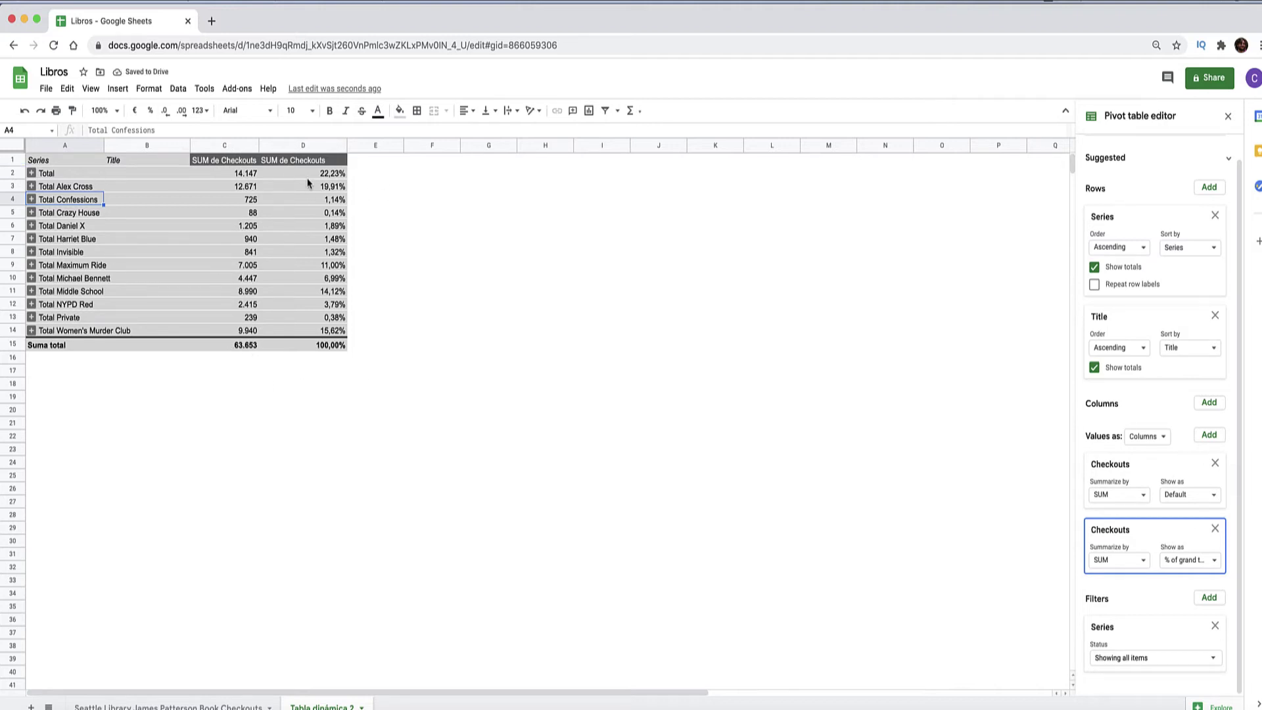
click(1183, 657)
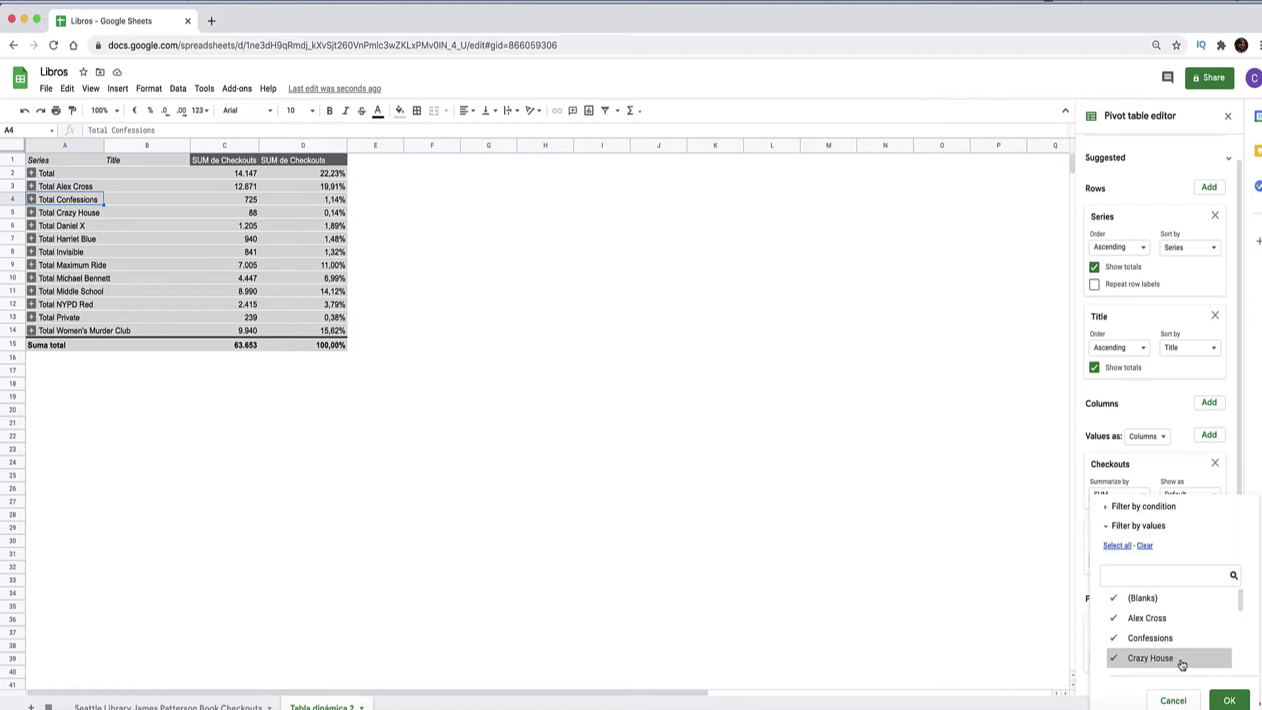
click(920, 570)
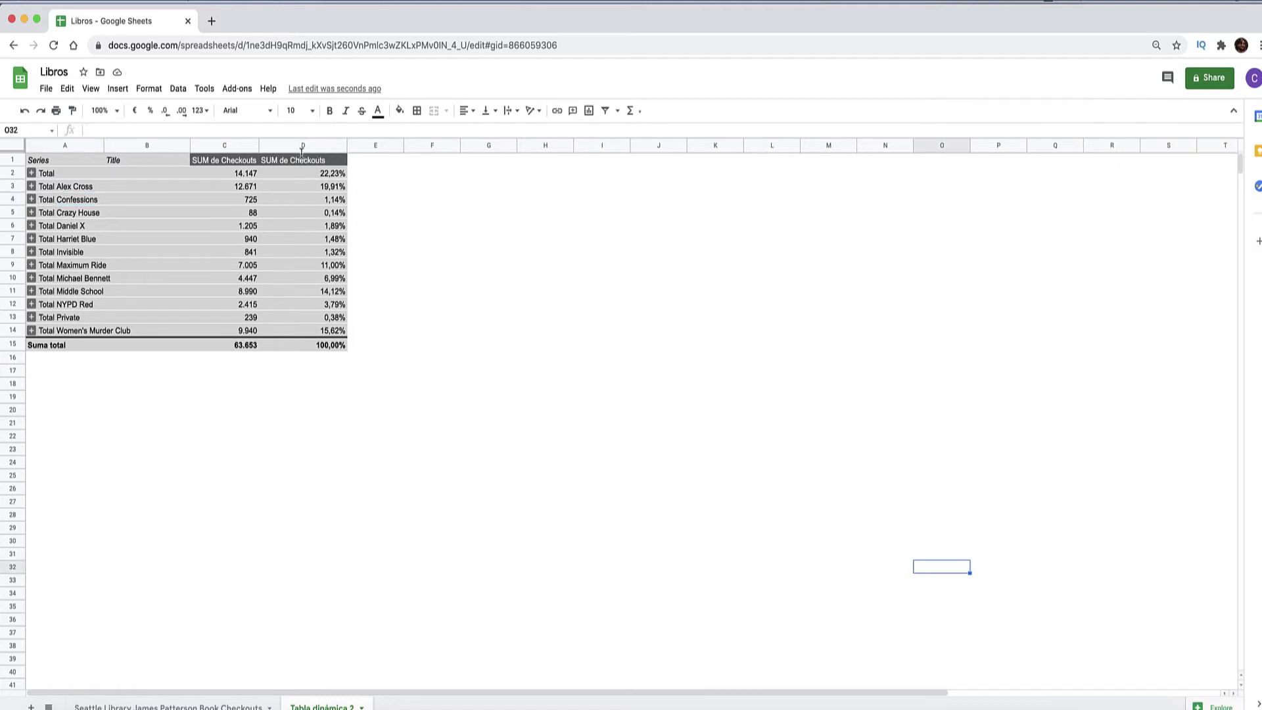
Insert a slicer over range A1:A32 and place it beside the table near E2:H2
click(125, 90)
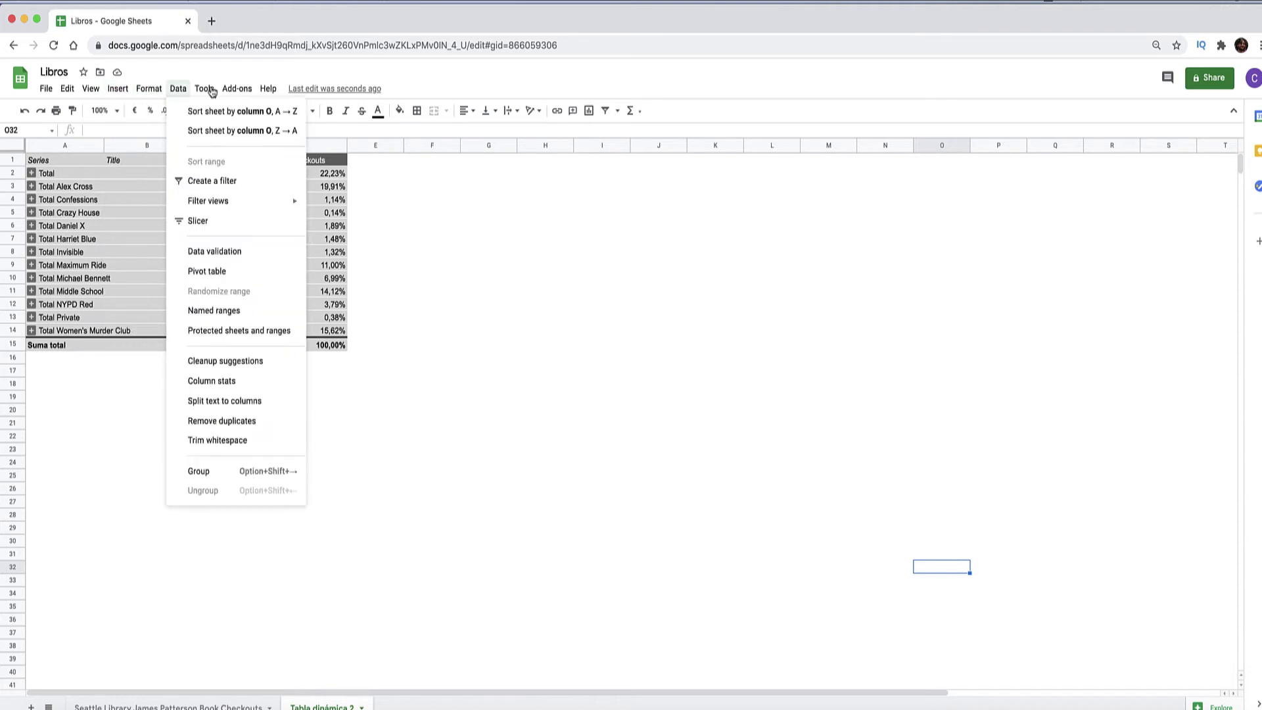
mouse_move(177, 89)
click(230, 222)
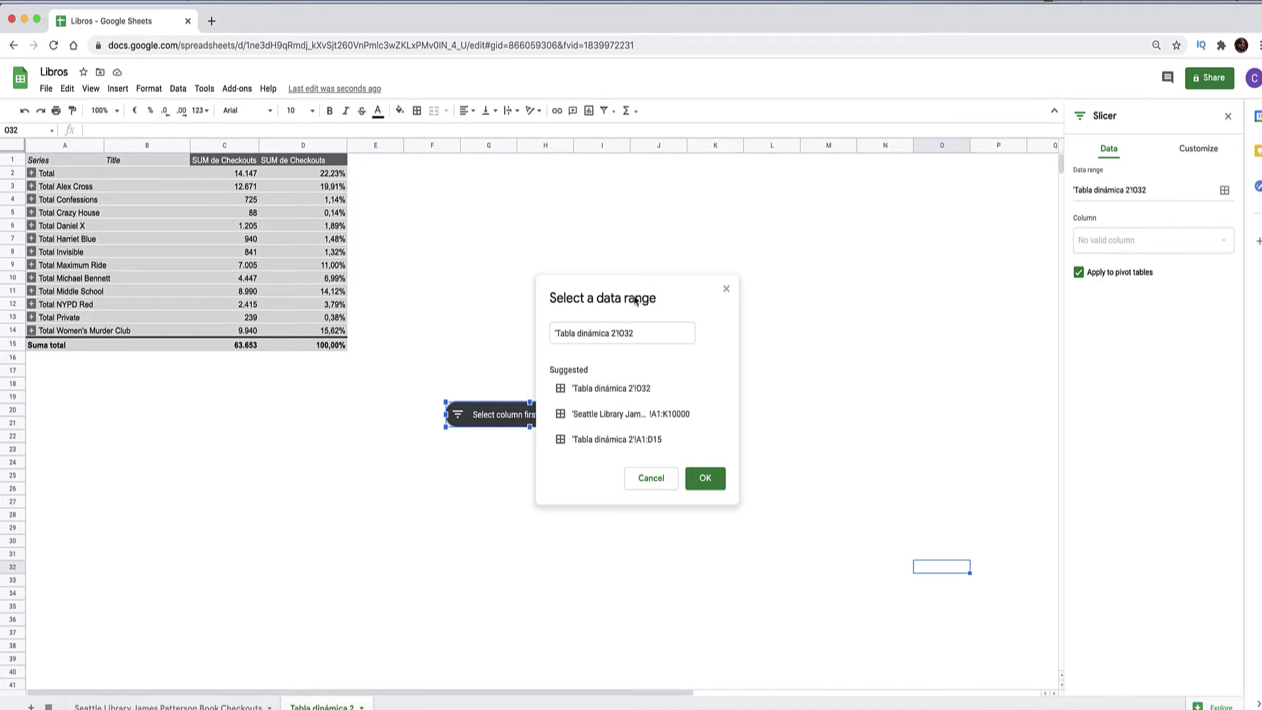
click(727, 290)
drag(543, 413, 470, 171)
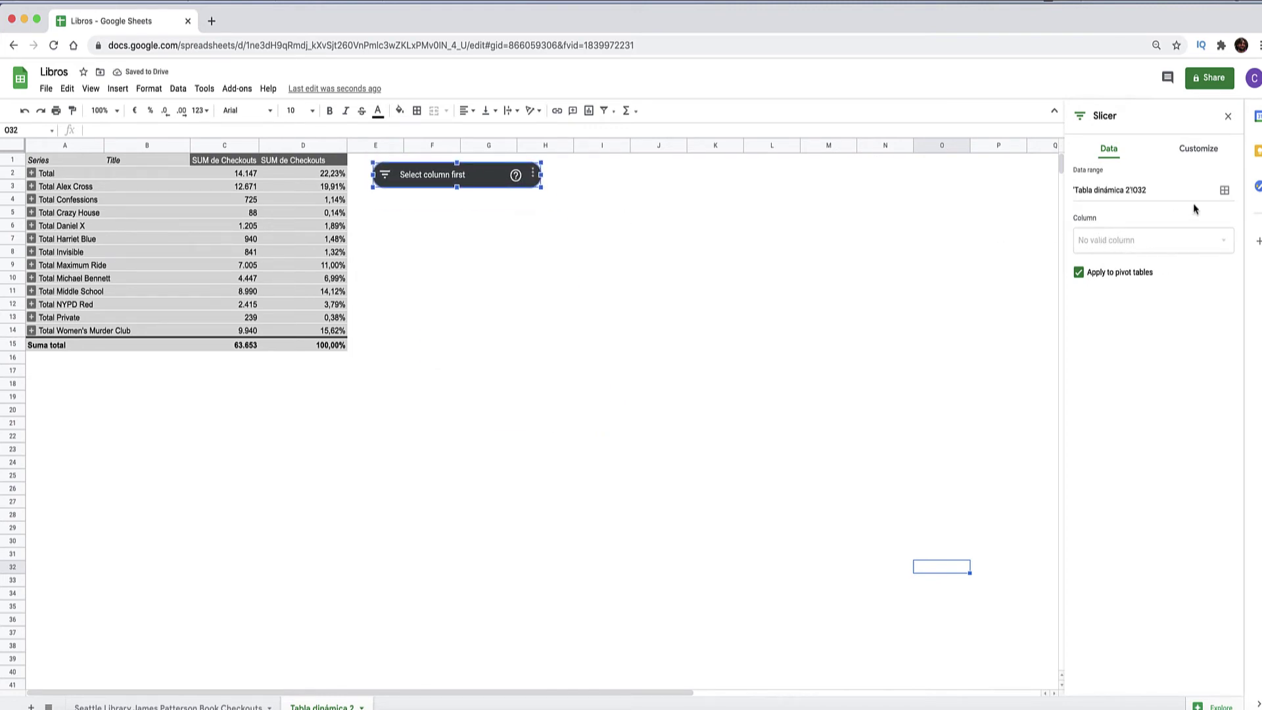
click(1225, 195)
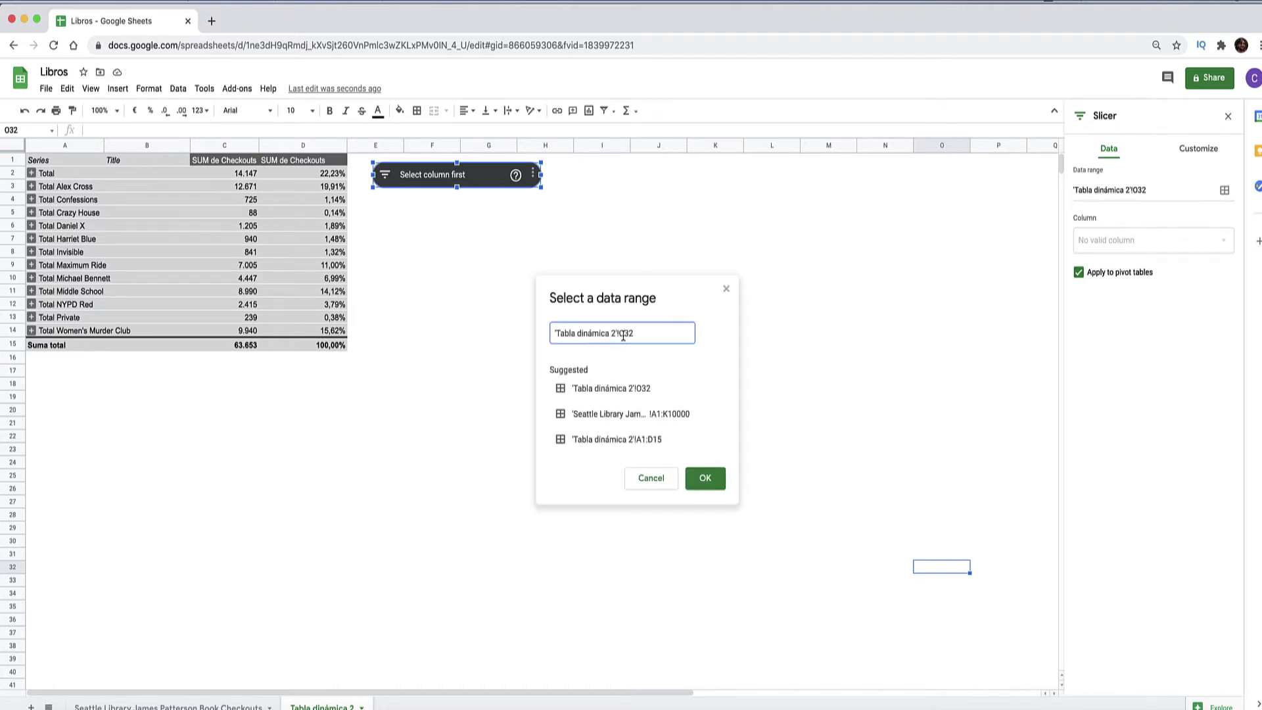
text(A1:A)
click(710, 483)
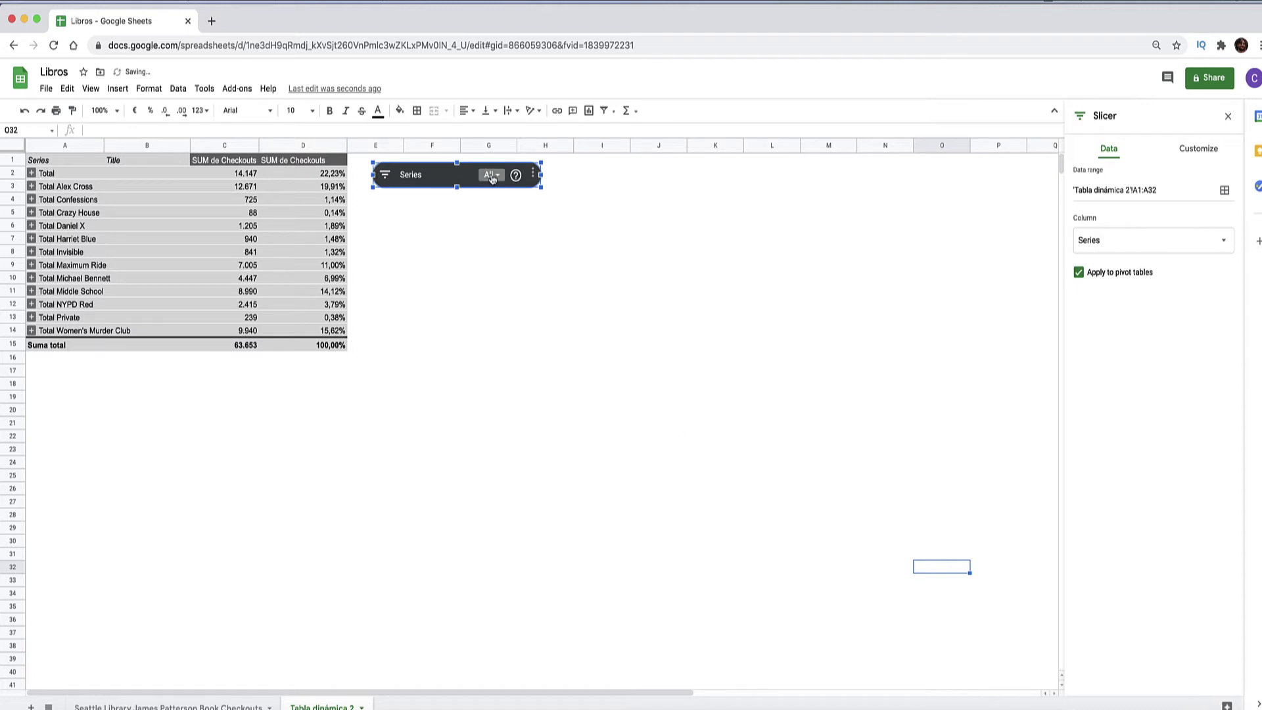
In the slicer, uncheck Total Daniel X and Total Invisible and apply the filter
click(386, 175)
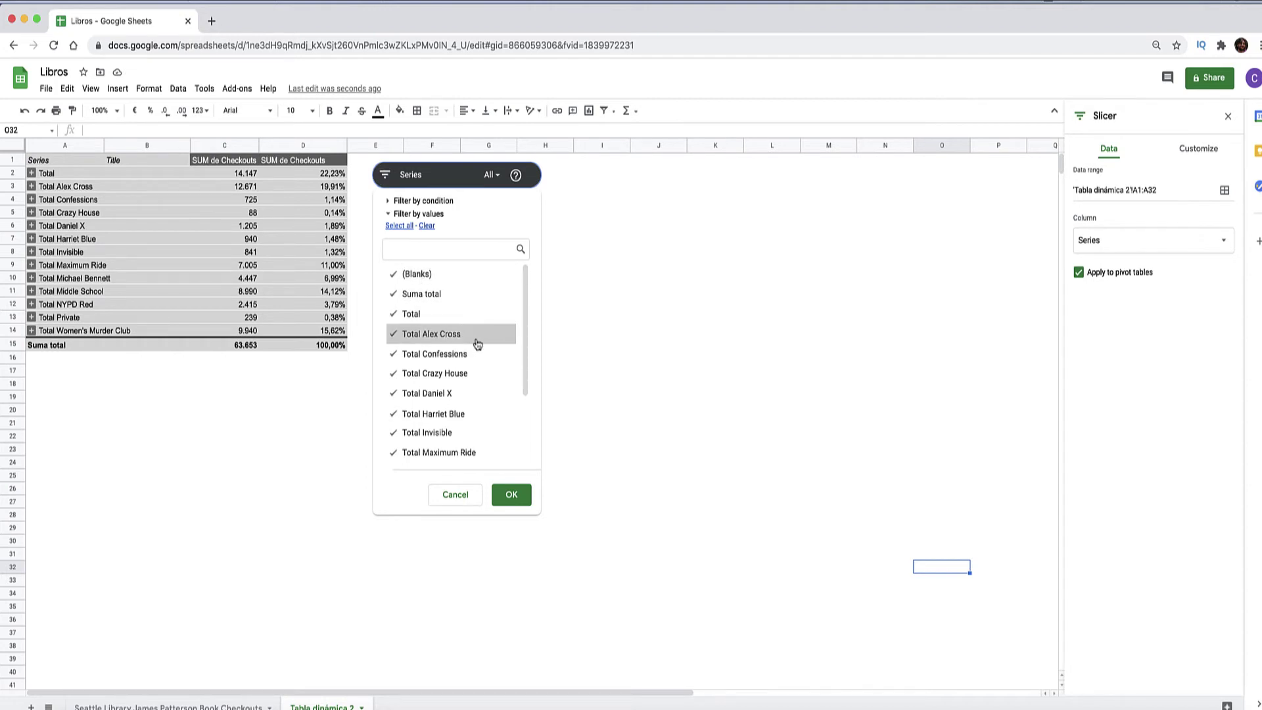
click(494, 394)
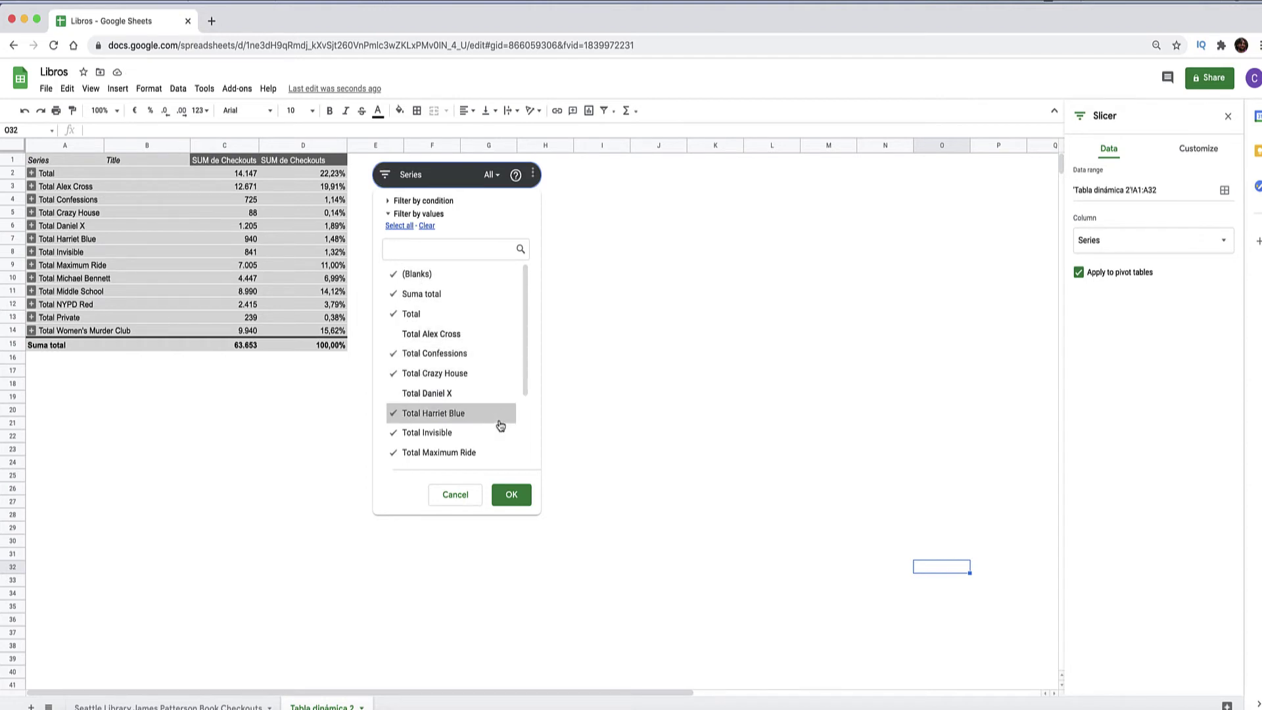
click(501, 434)
click(513, 495)
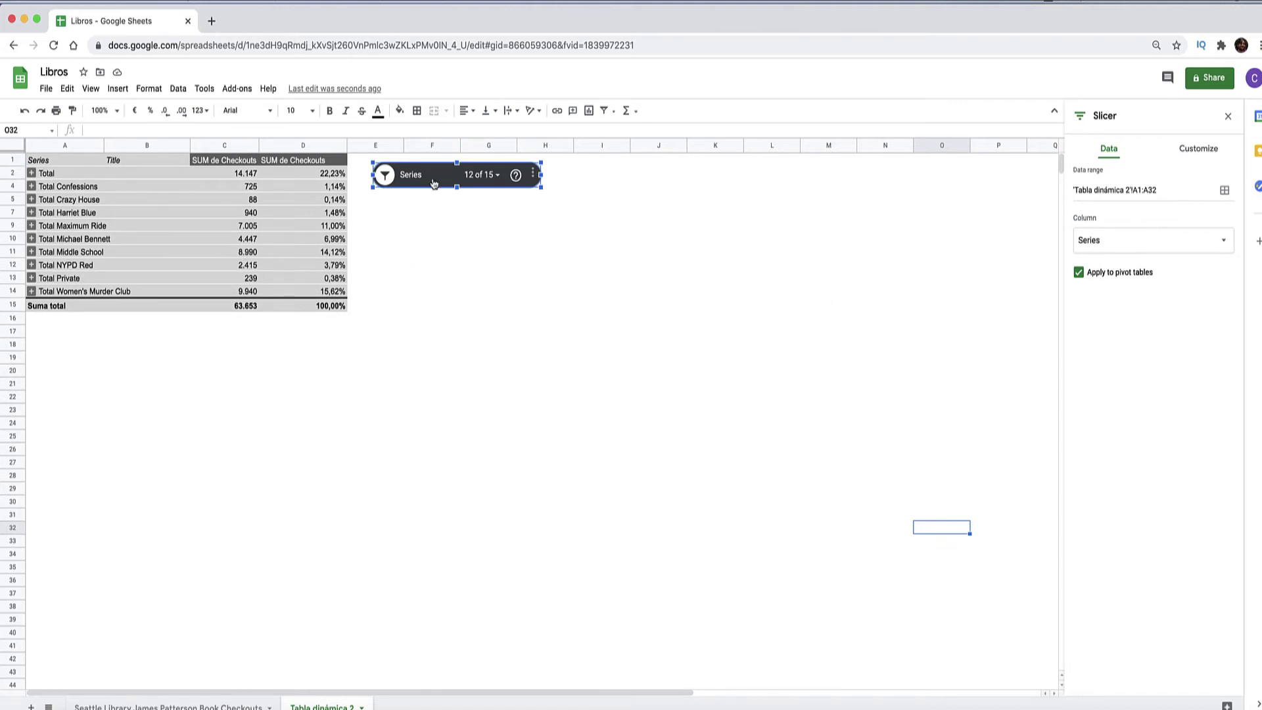
Delete the slicer and expand every series in the pivot to show its titles
click(534, 175)
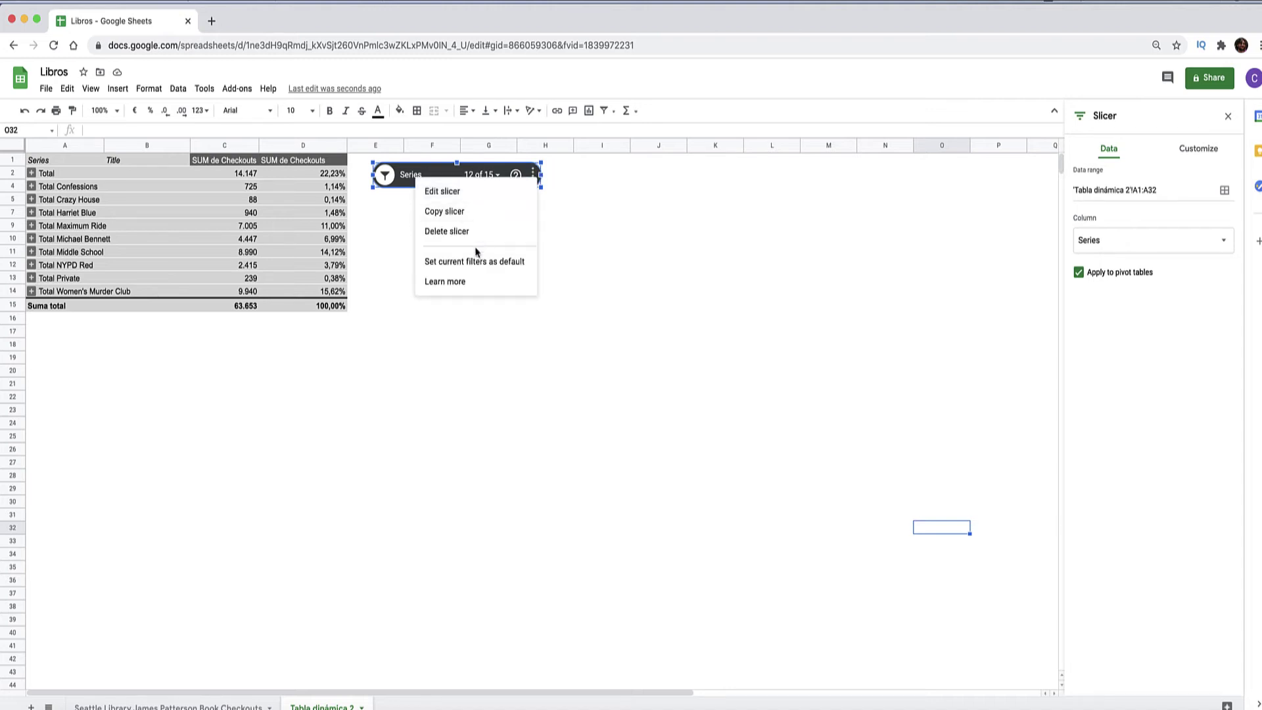
click(467, 232)
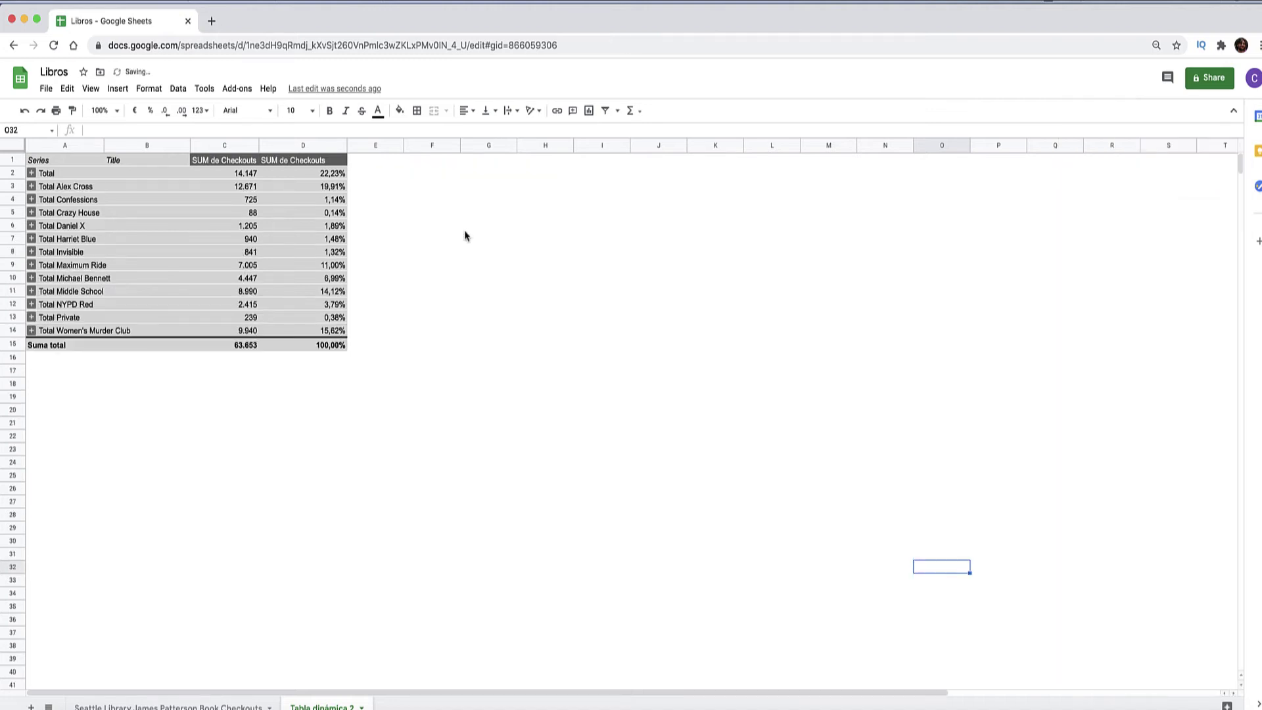
click(195, 201)
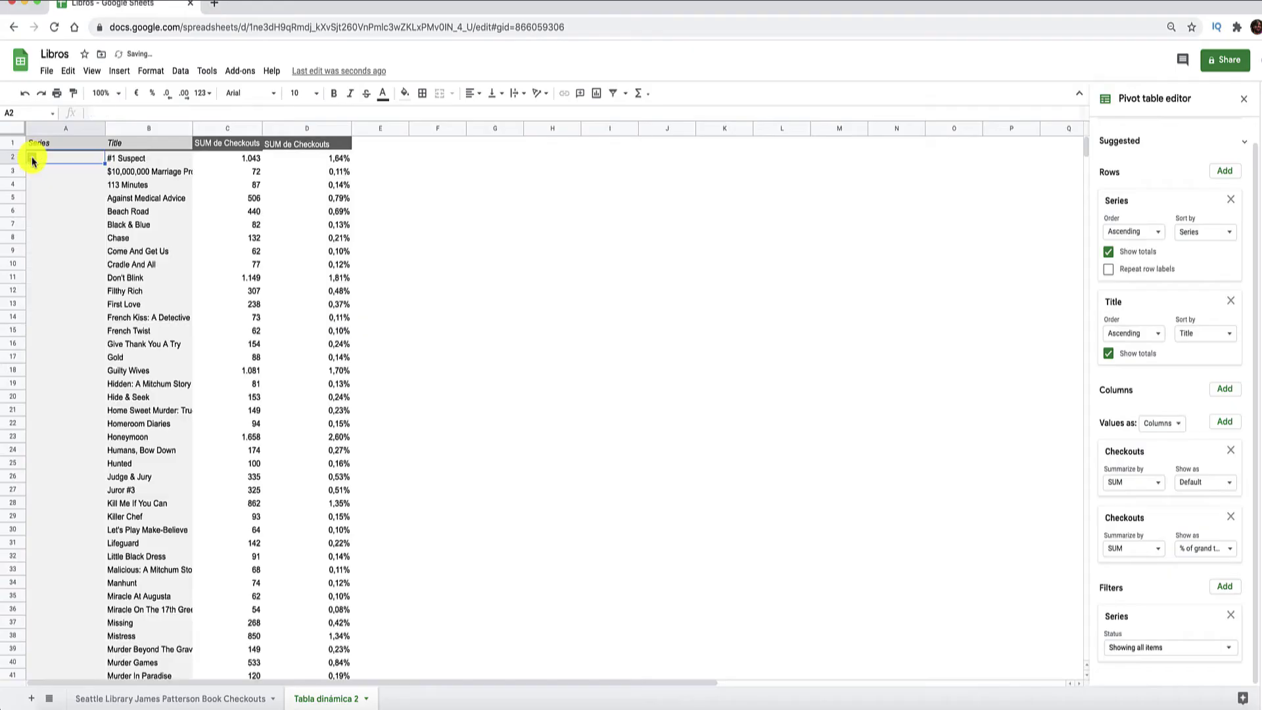
click(32, 156)
right_click(47, 172)
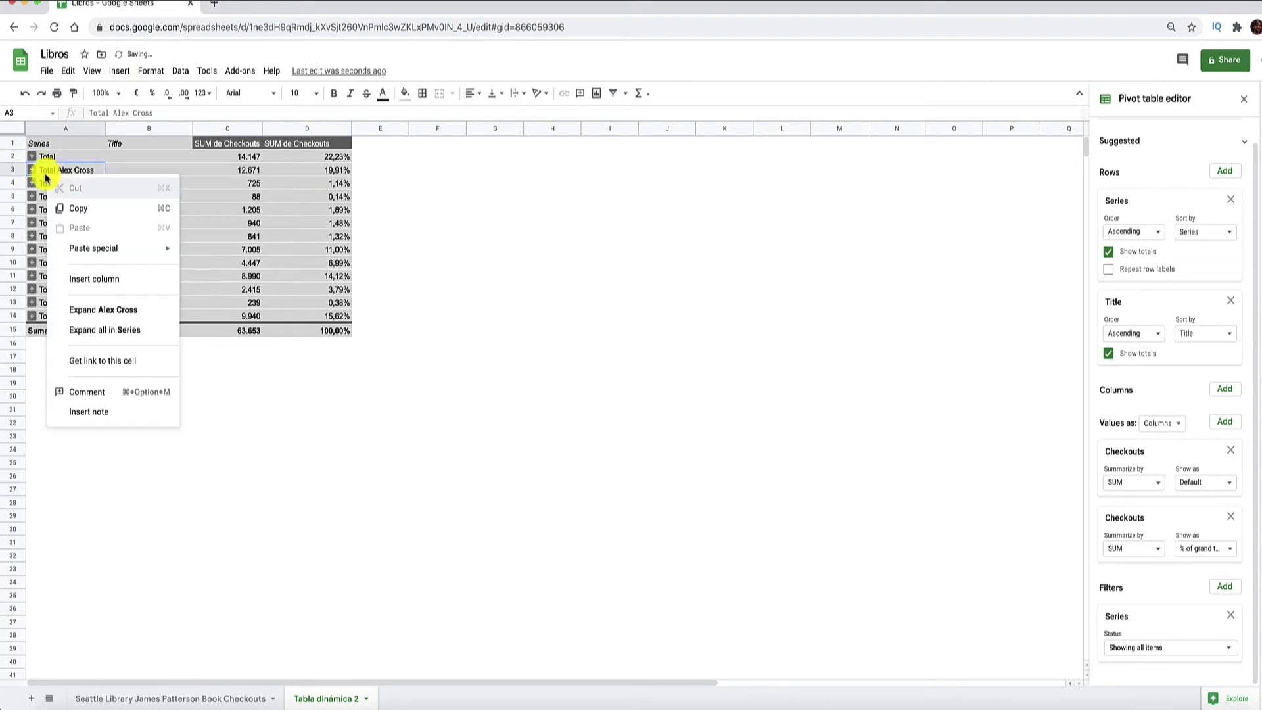
click(118, 330)
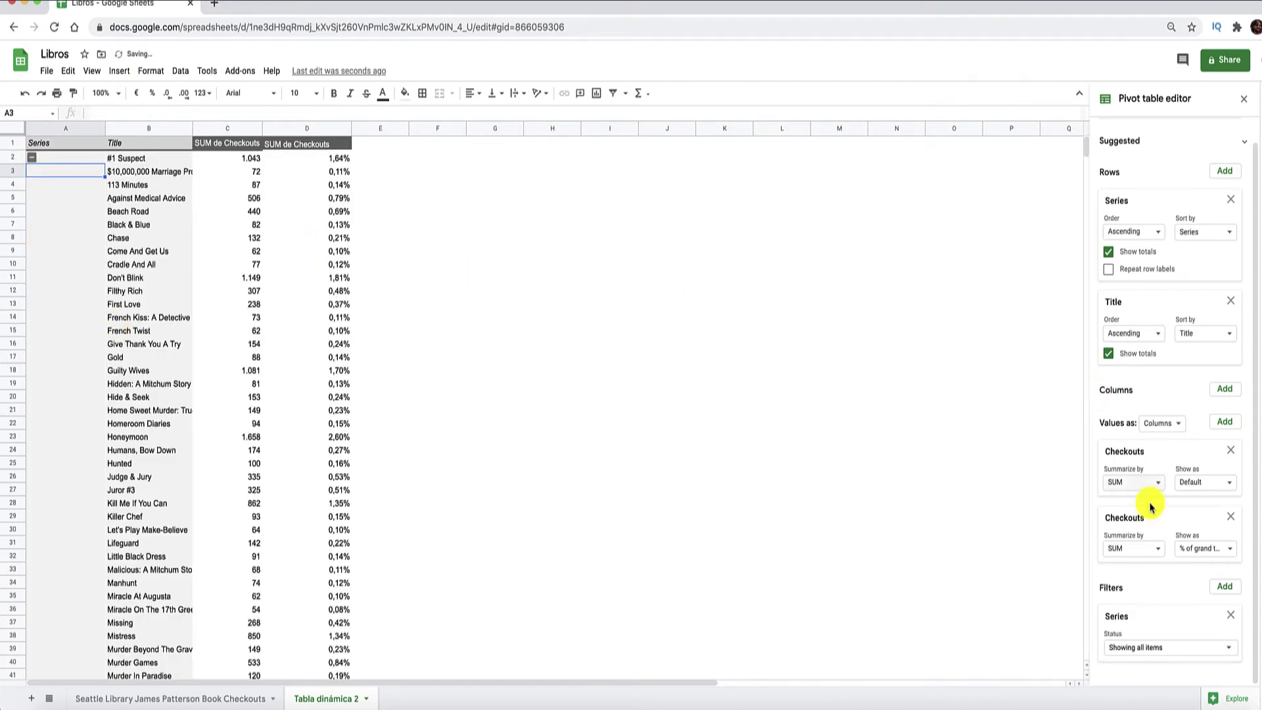
Exclude (Blanks) from the Series filter and remove Title from the pivot rows
click(1169, 652)
click(1157, 586)
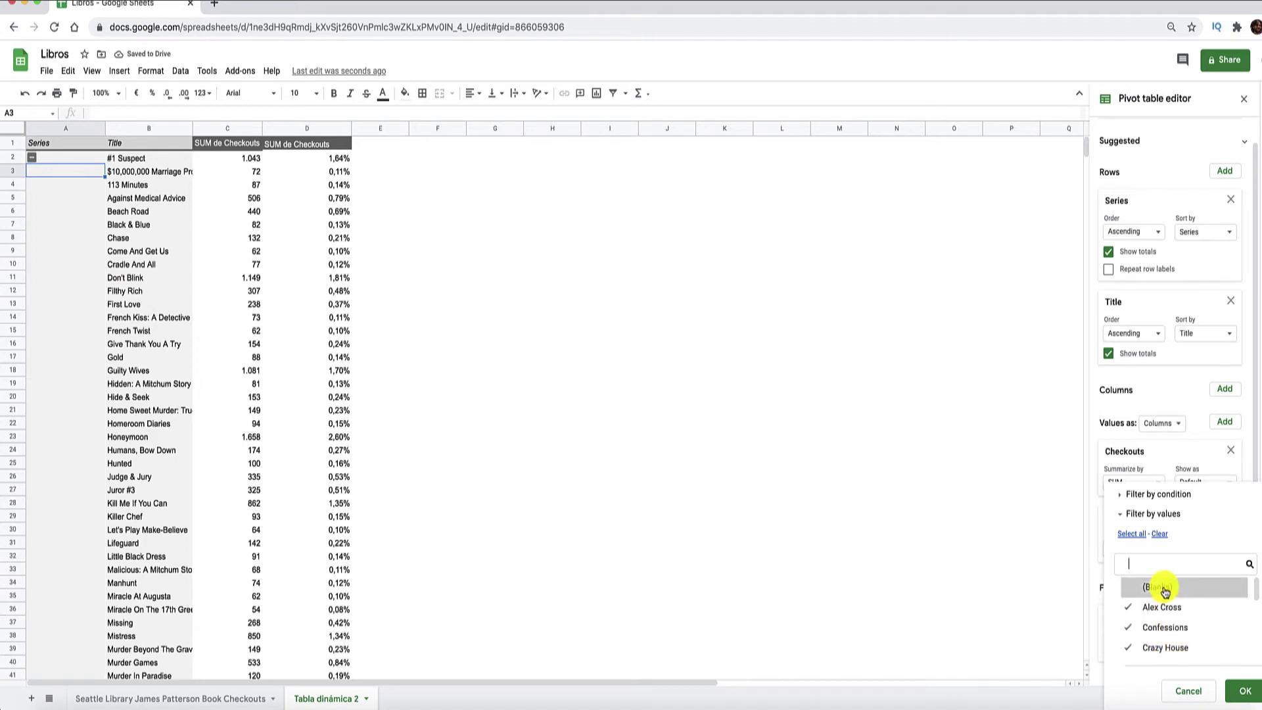
click(1245, 691)
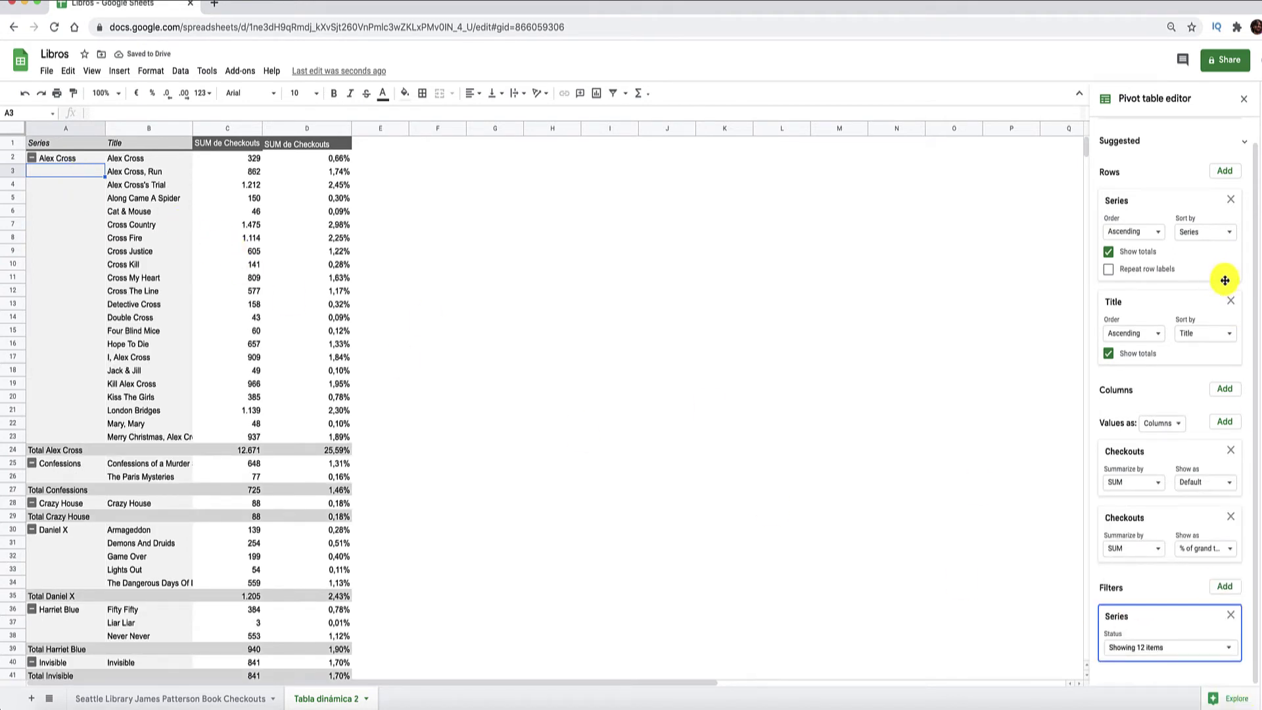
click(1231, 301)
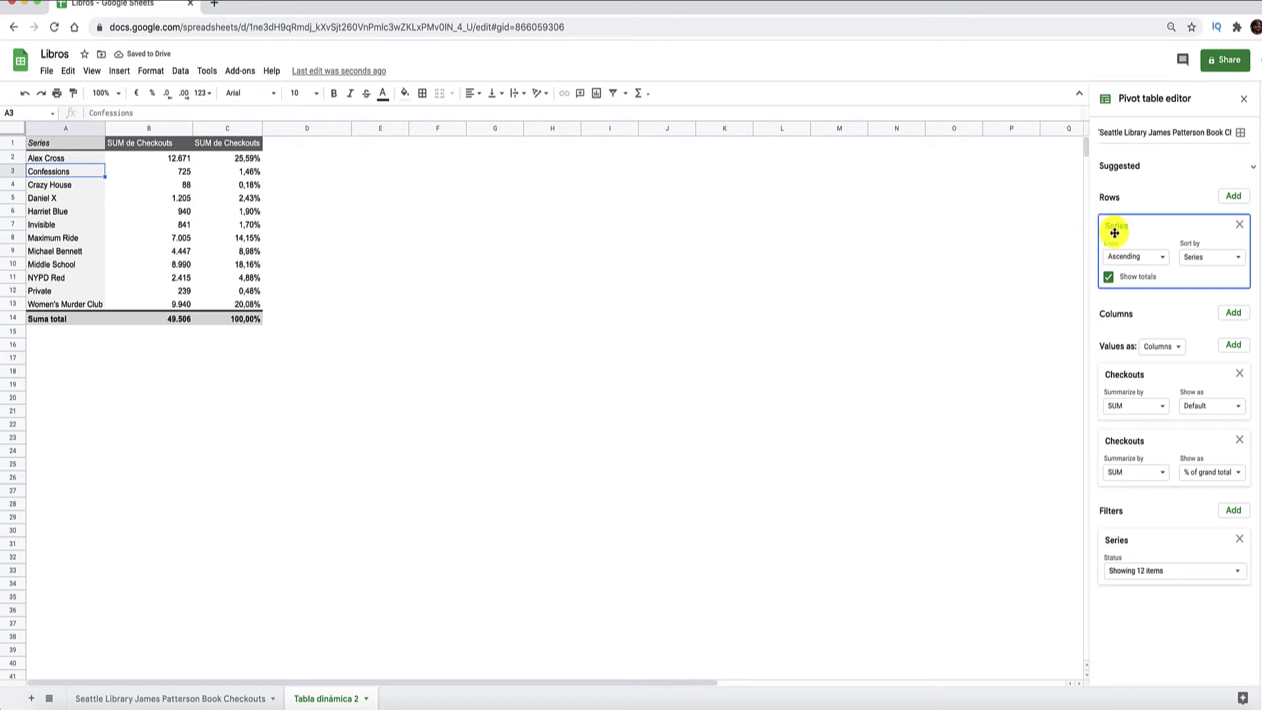
Add Checkout MMYY as a row field placed above Series, with monthly subtotals like Total 4/05: 36
click(1228, 199)
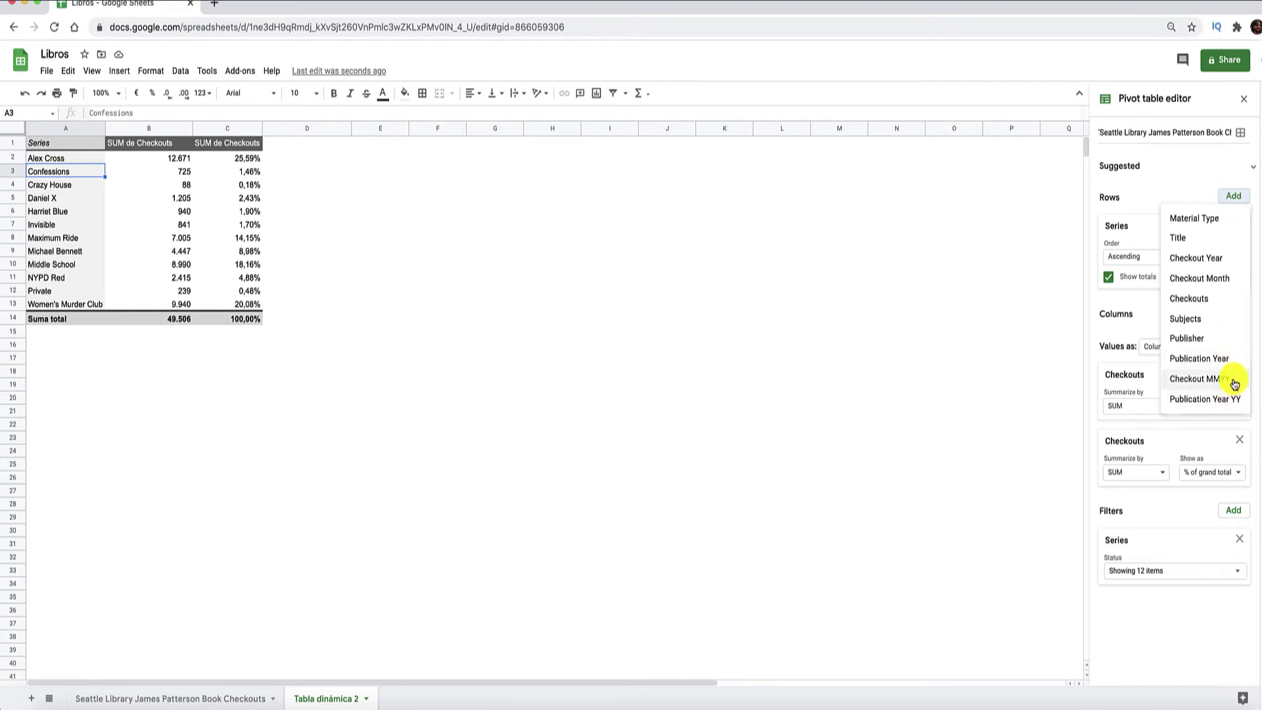
click(1234, 381)
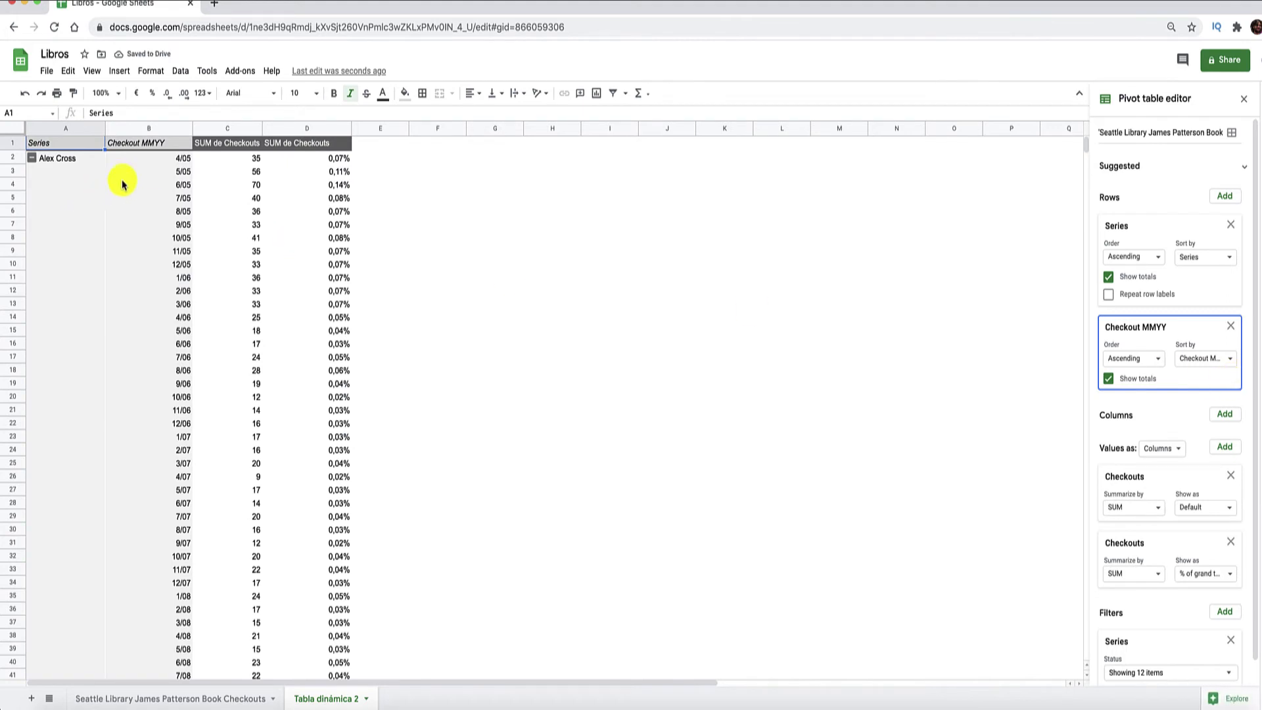
click(164, 165)
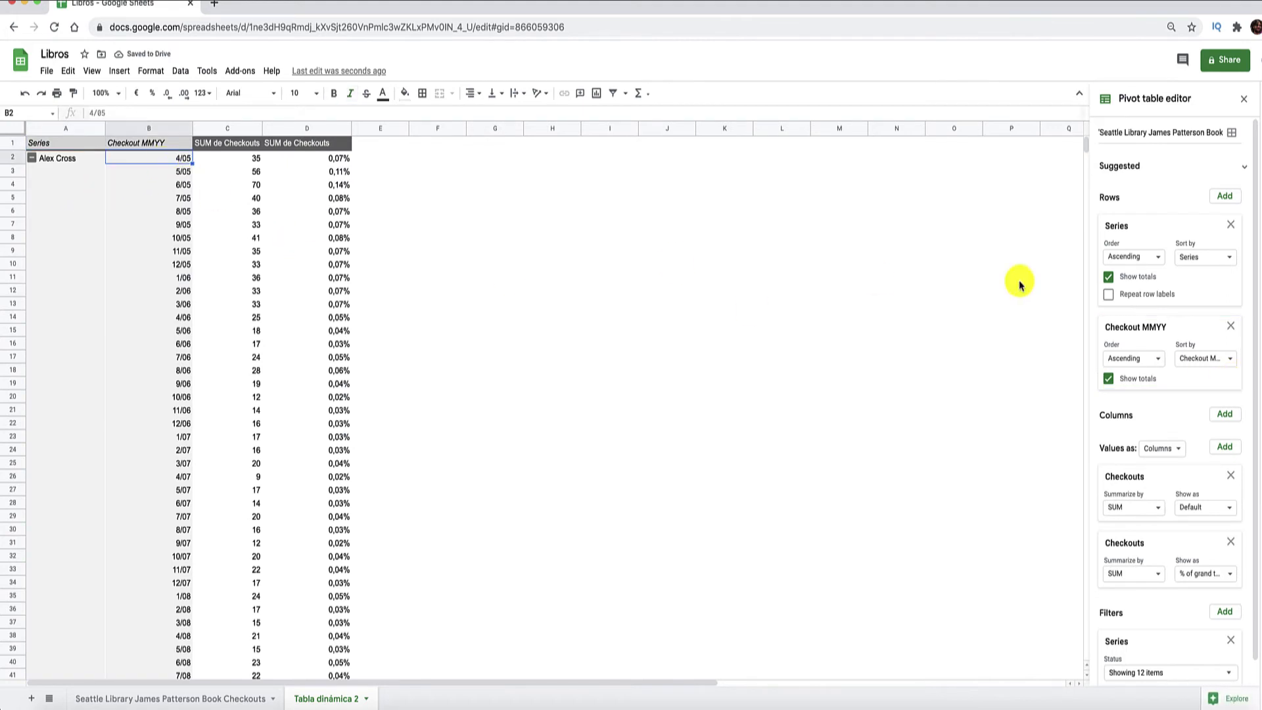
drag(1138, 325, 1138, 217)
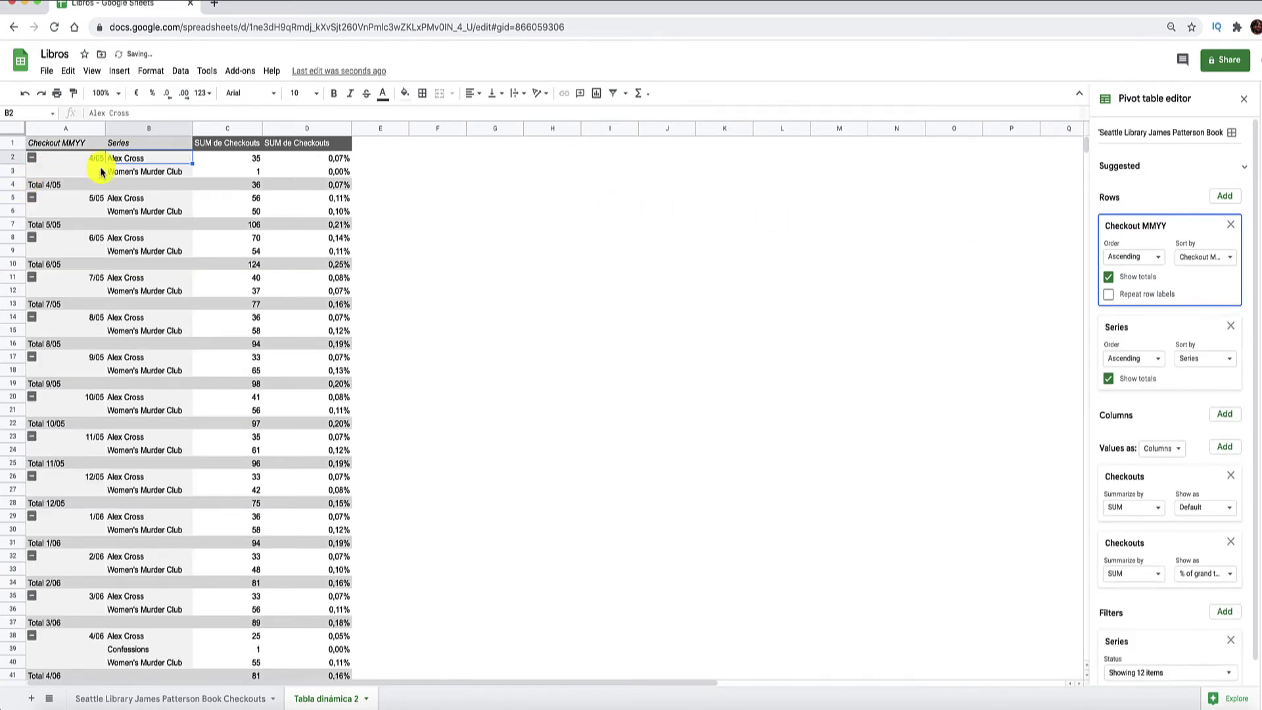
scroll(239, 232, down, 8)
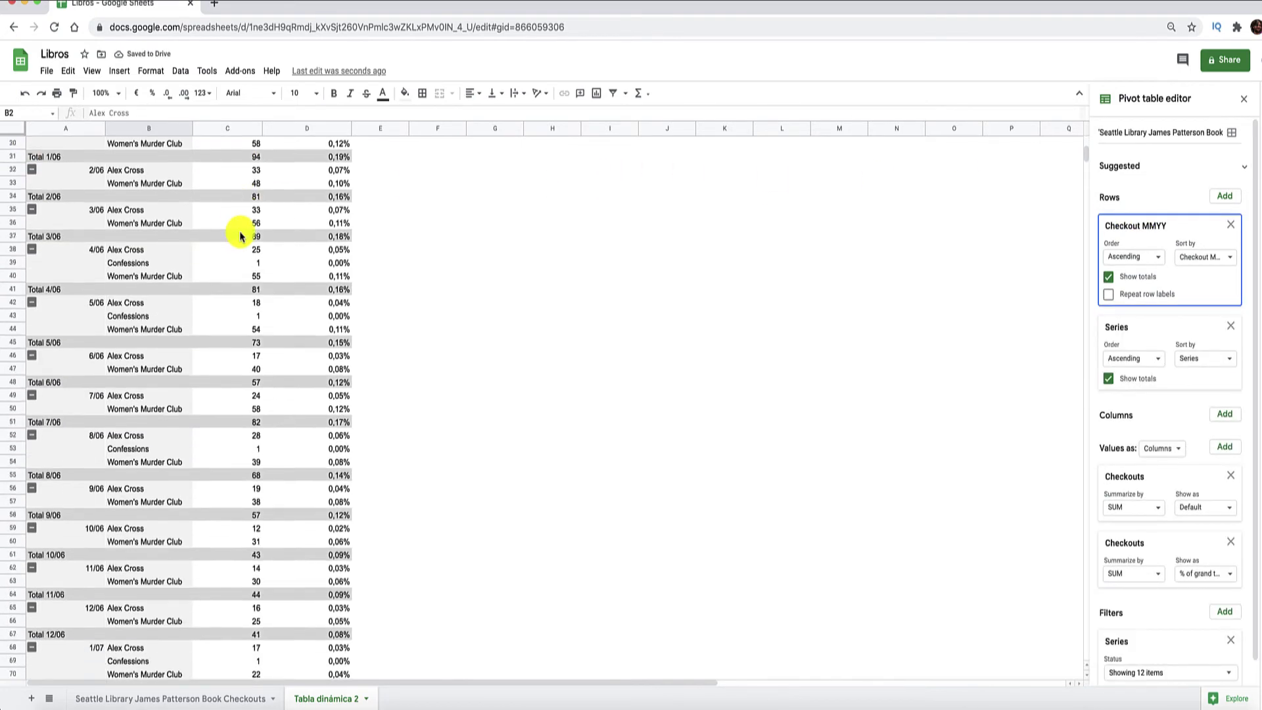
scroll(240, 231, down, 8)
scroll(241, 237, down, 8)
scroll(240, 236, down, 9)
scroll(240, 235, down, 9)
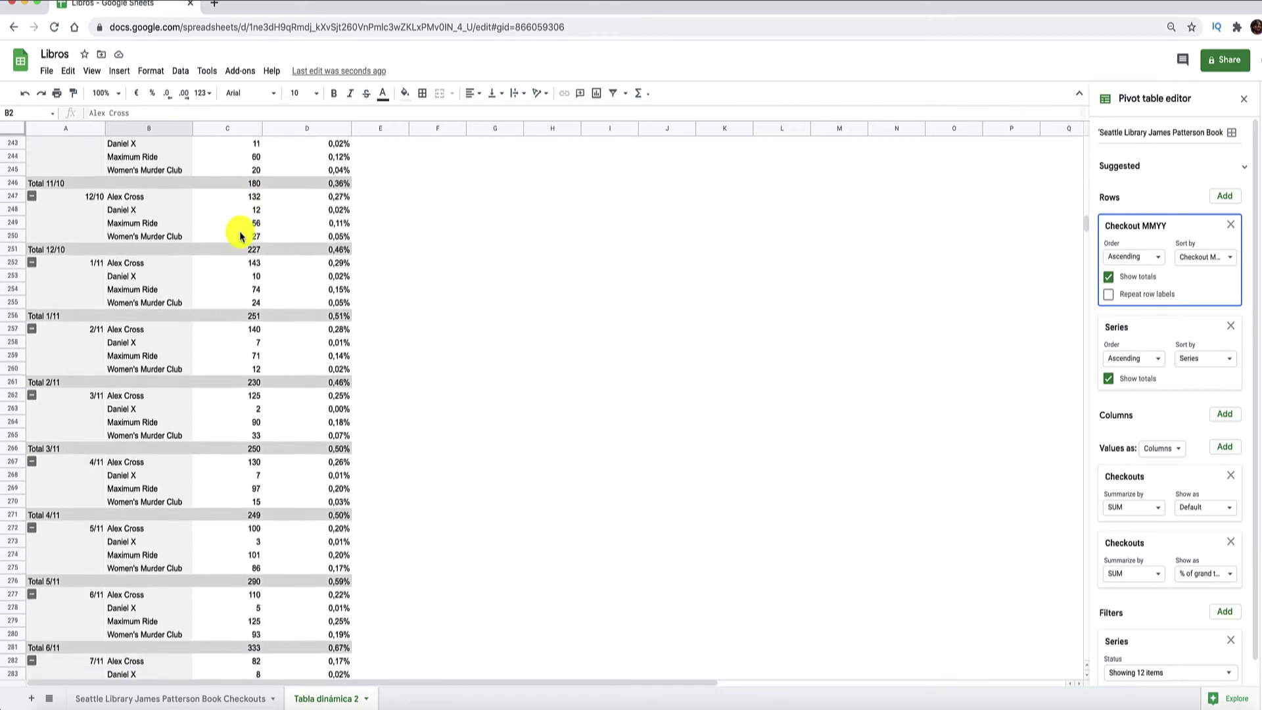
scroll(240, 235, down, 9)
scroll(238, 240, down, 9)
scroll(238, 240, up, 10)
scroll(239, 238, up, 10)
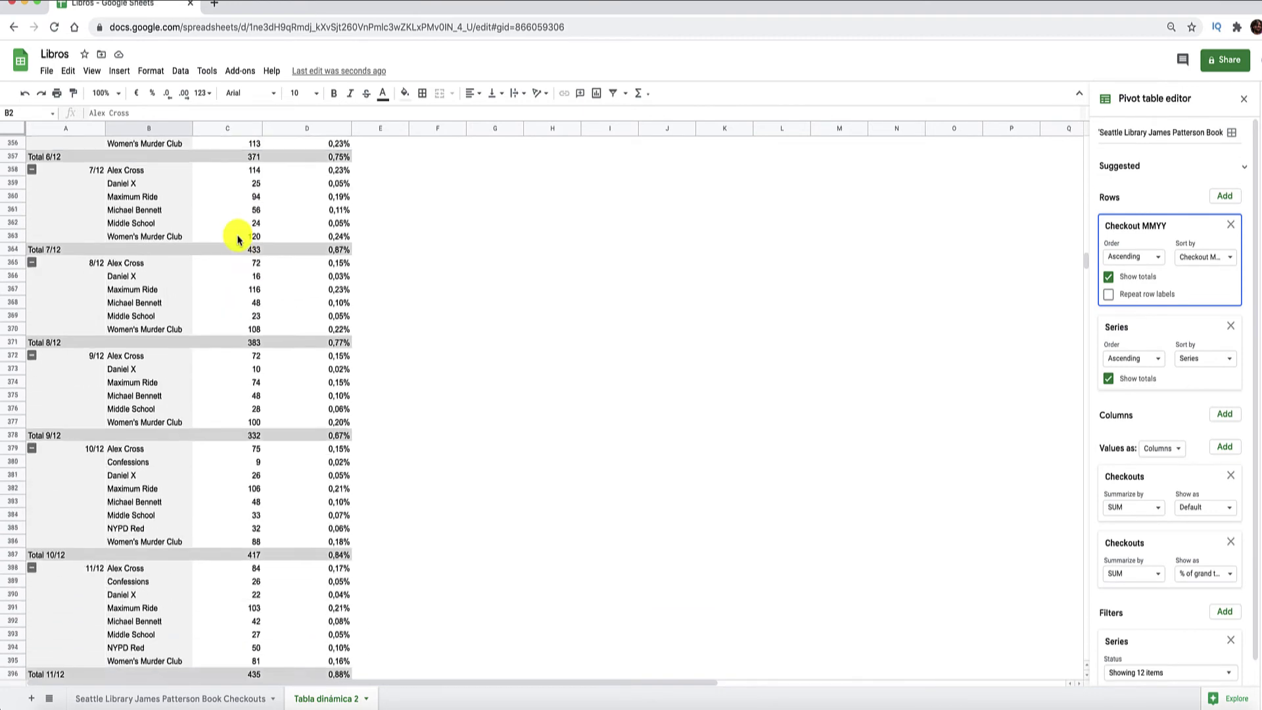
scroll(241, 238, up, 10)
scroll(242, 238, up, 10)
scroll(241, 238, up, 20)
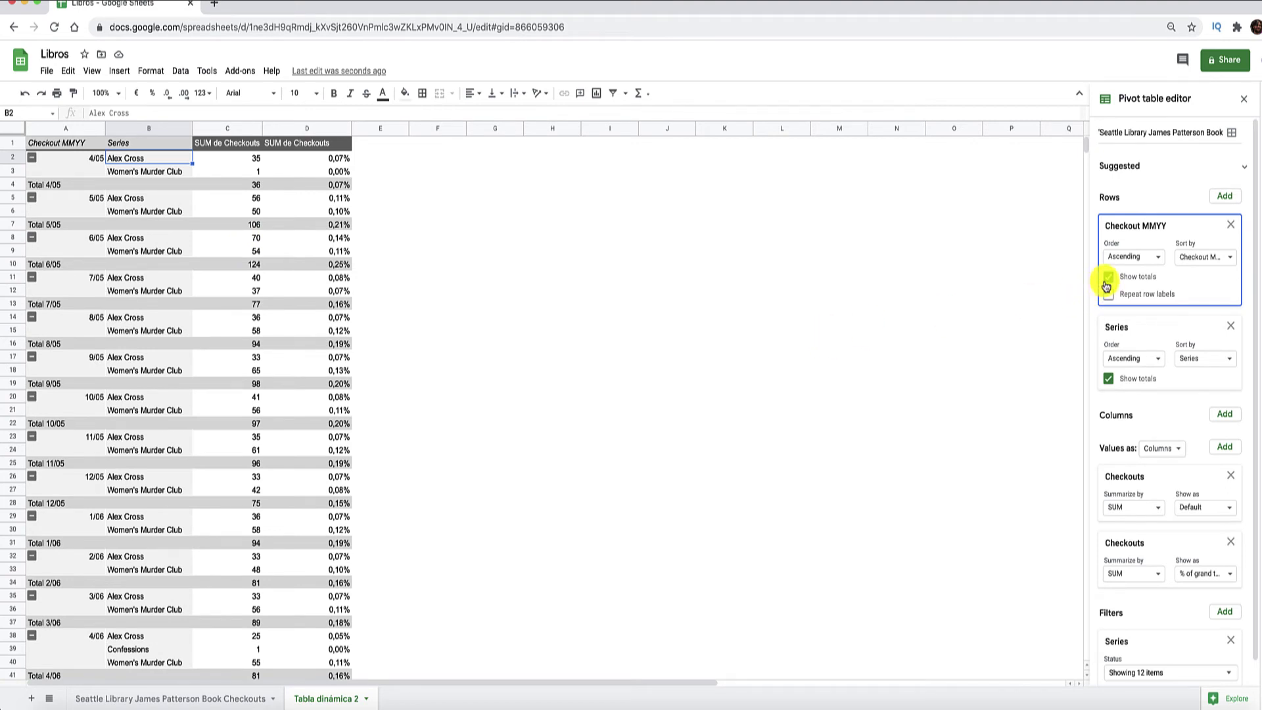
Turn off Show totals for both the Checkout MMYY and Series row groupings
click(42, 184)
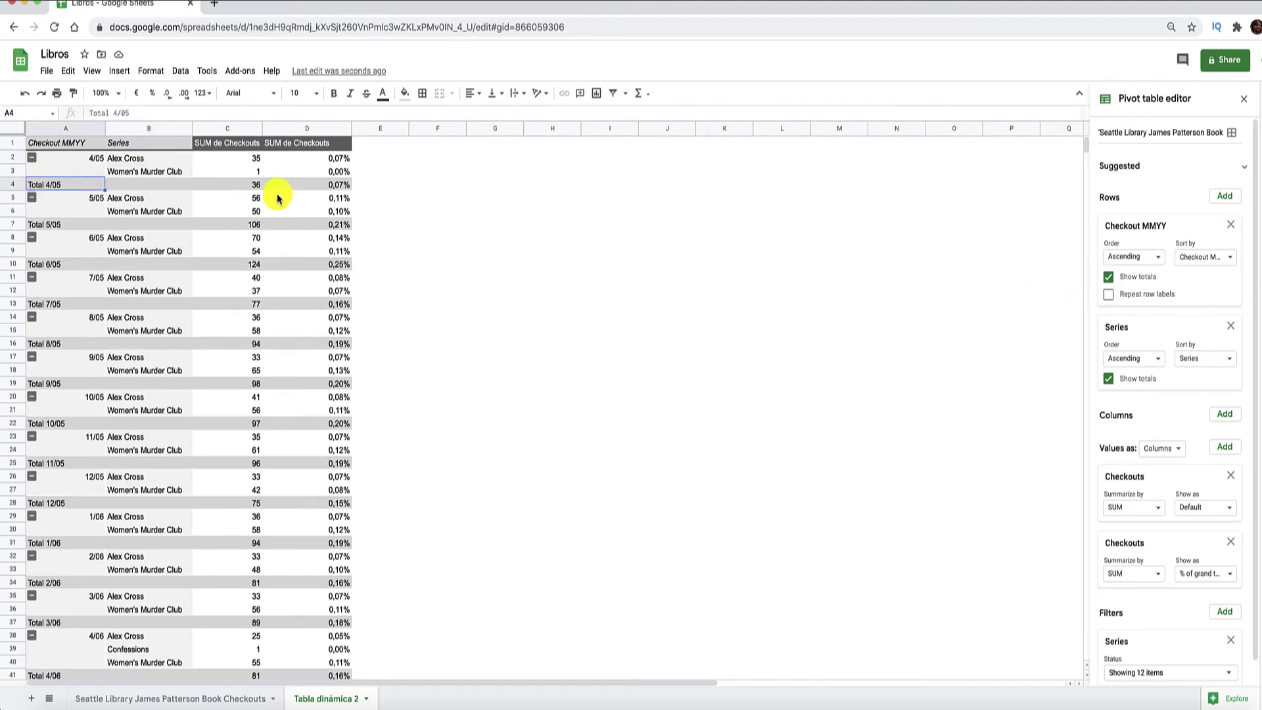
click(1109, 277)
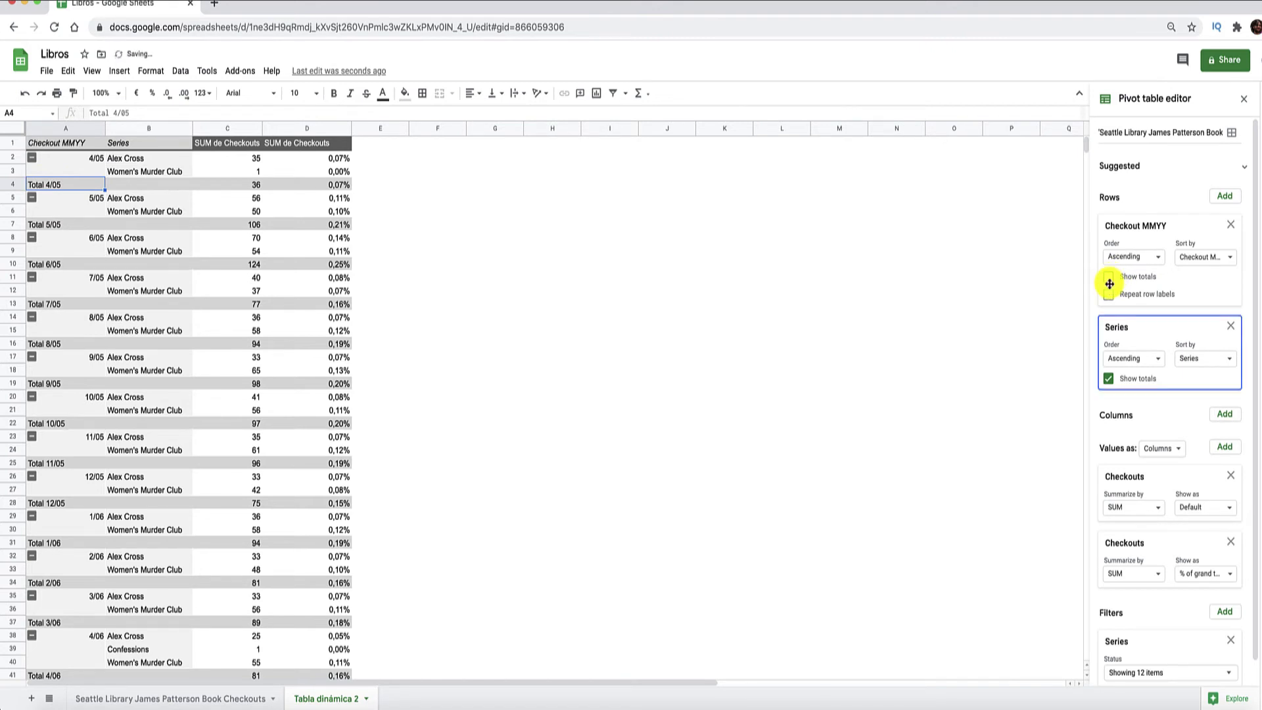
click(1109, 379)
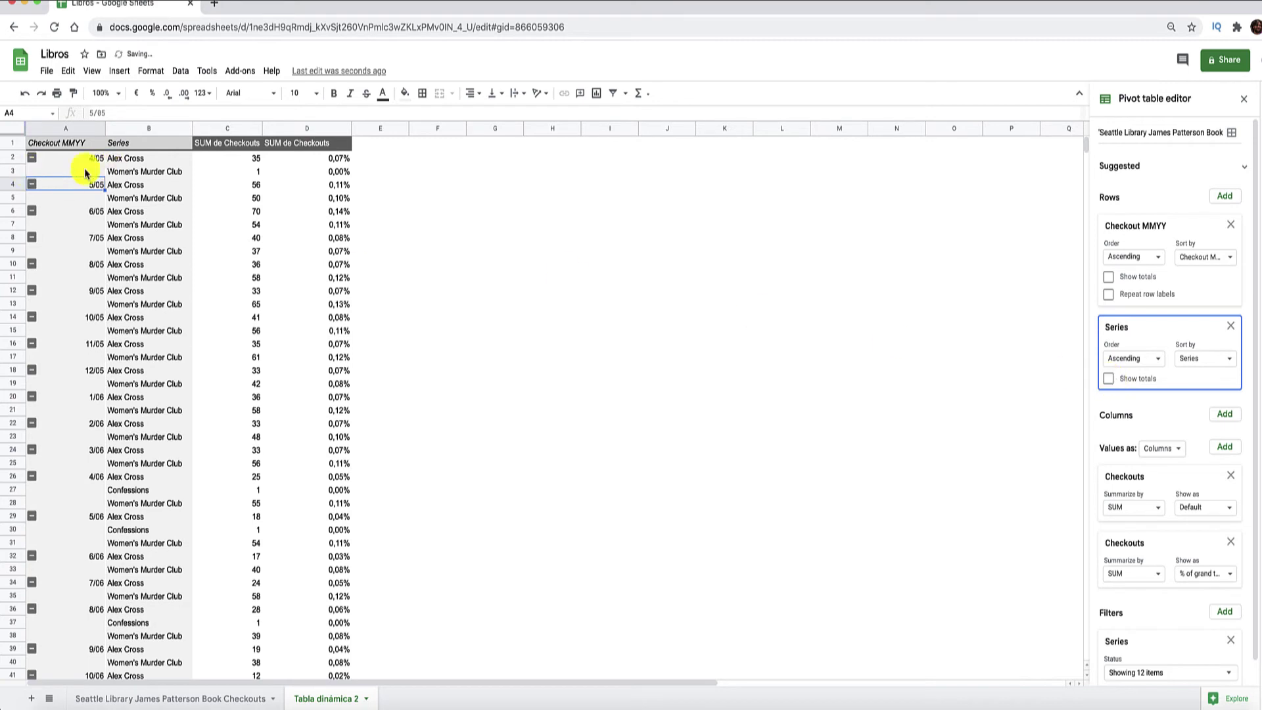
Group the checkout dates by Year-Quarter, so rows start at 2005-Q2
click(63, 163)
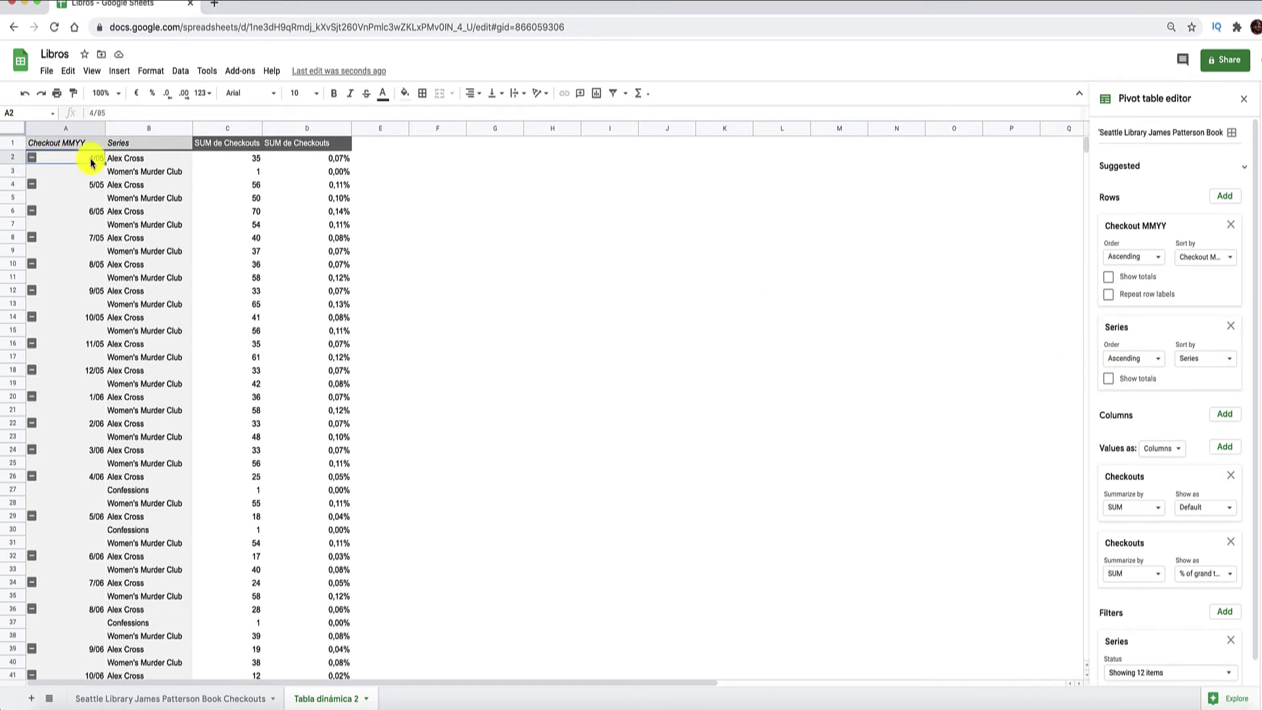
right_click(91, 163)
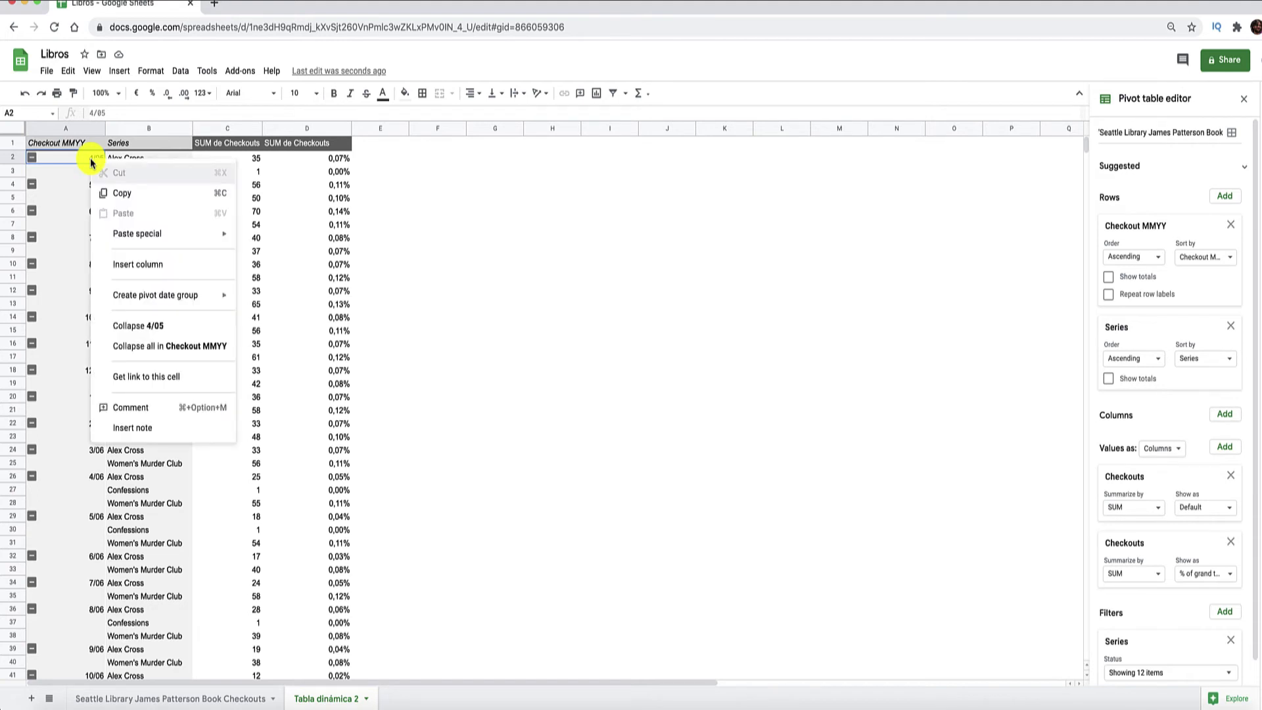
mouse_move(156, 294)
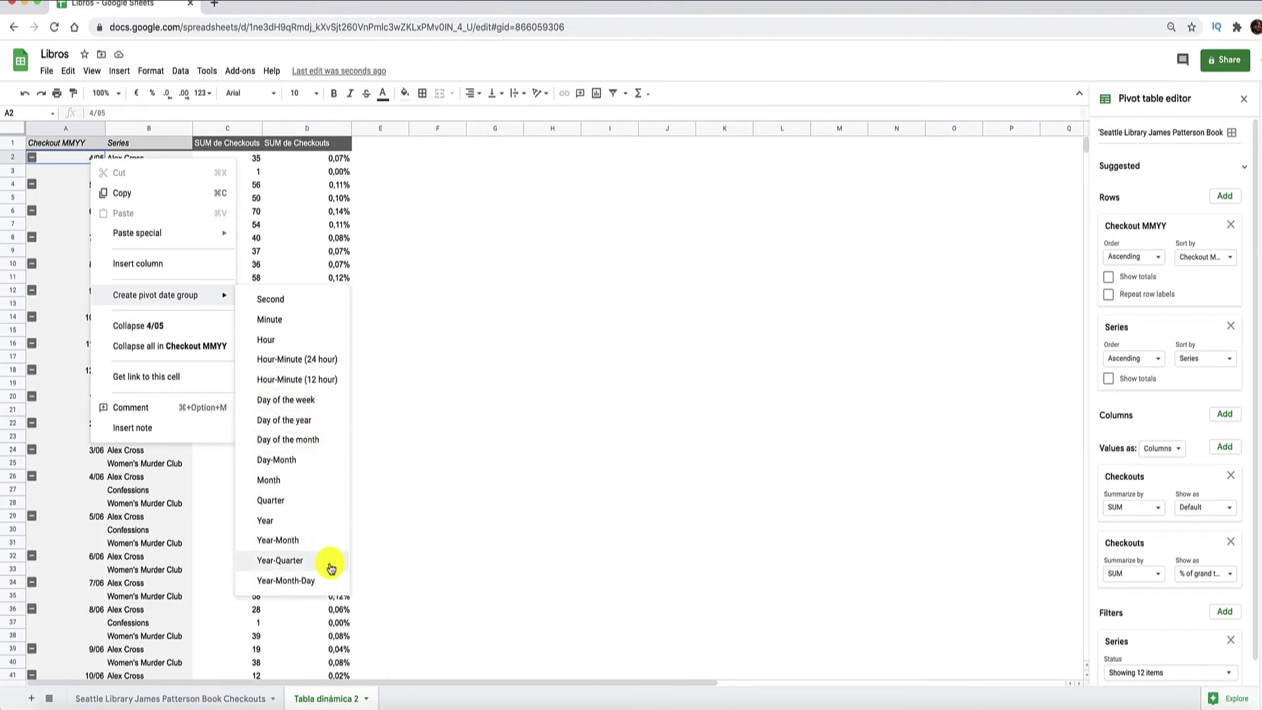
click(331, 568)
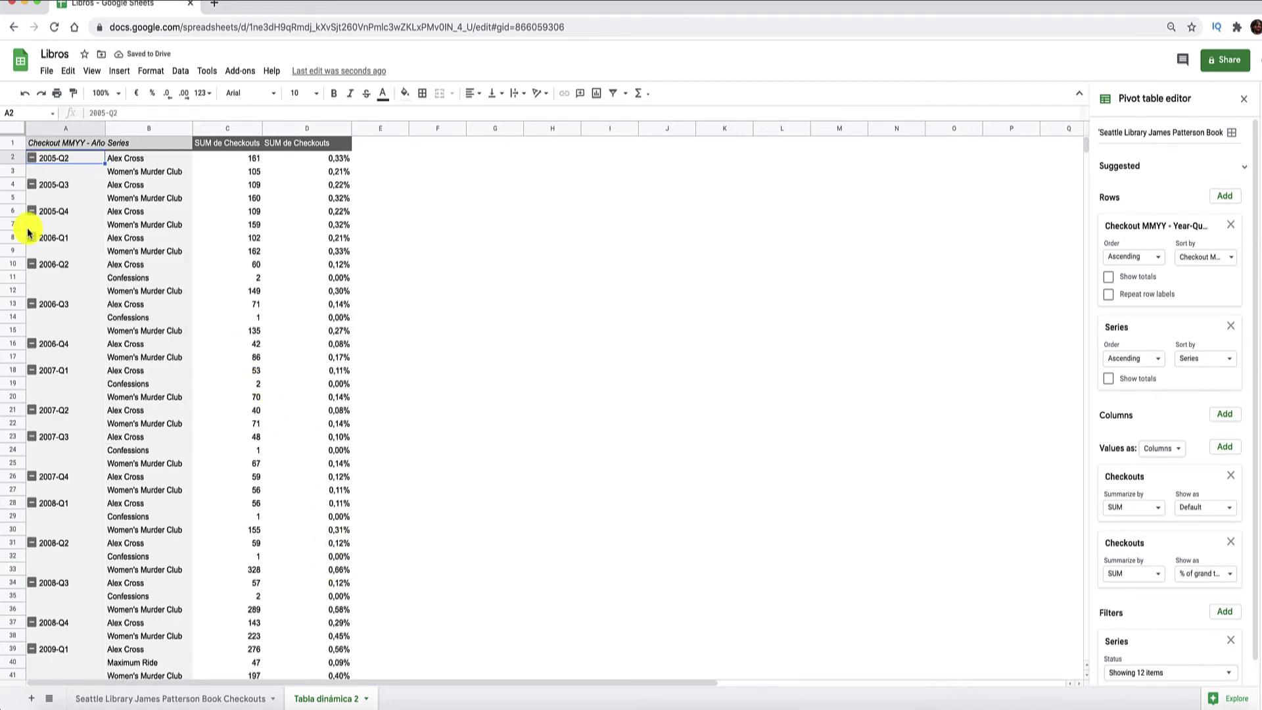
Collapse all quarters and remove Series from the rows, leaving 2005-Q2 266 through 2019-Q3 570
right_click(65, 163)
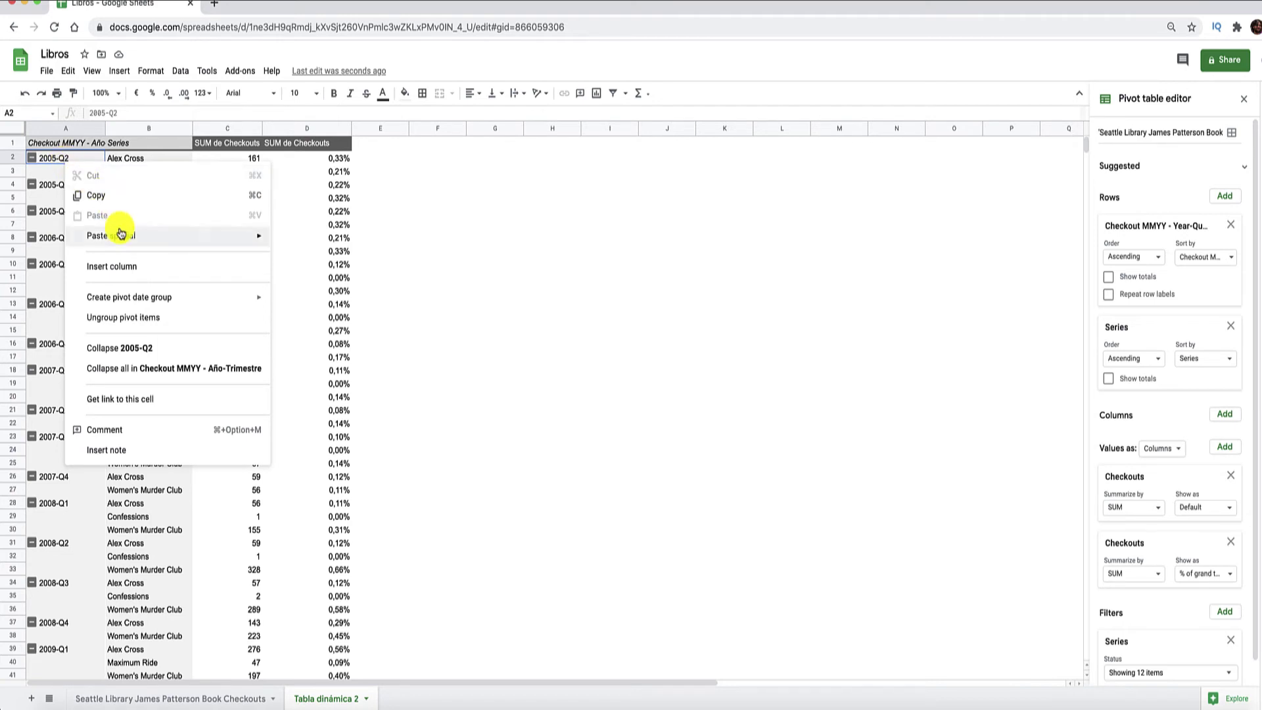
click(208, 374)
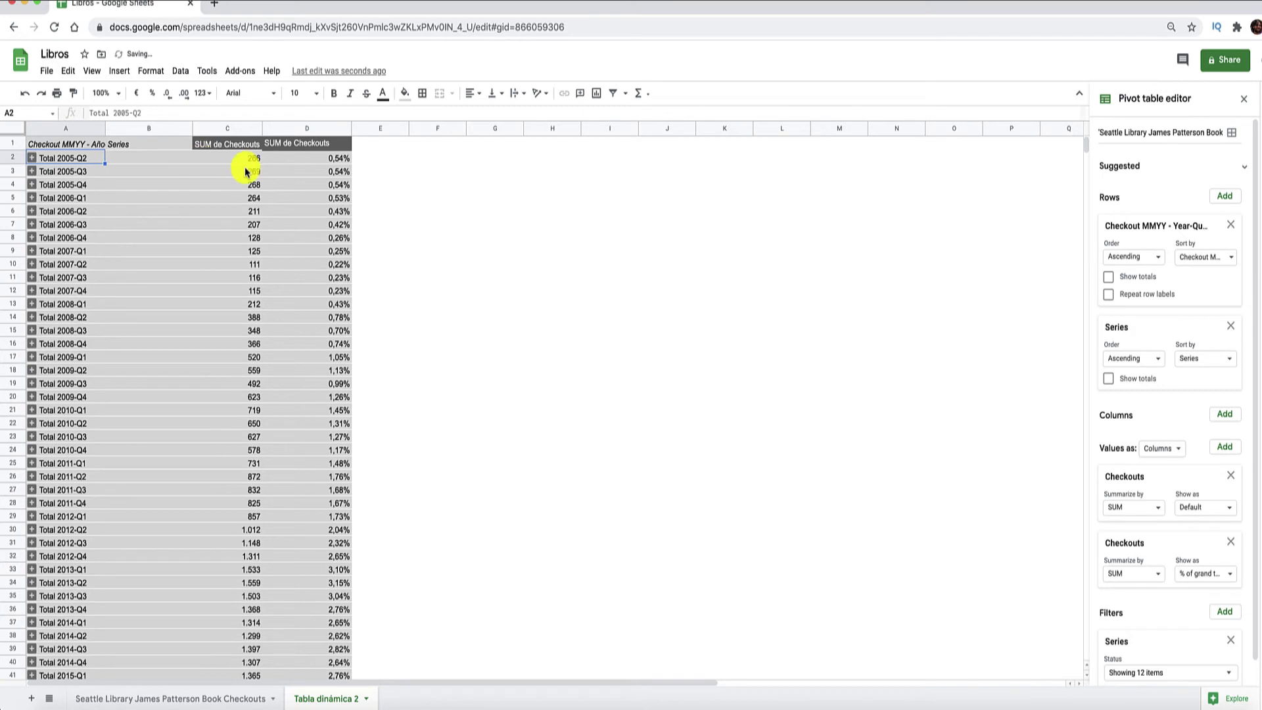
scroll(250, 173, down, 5)
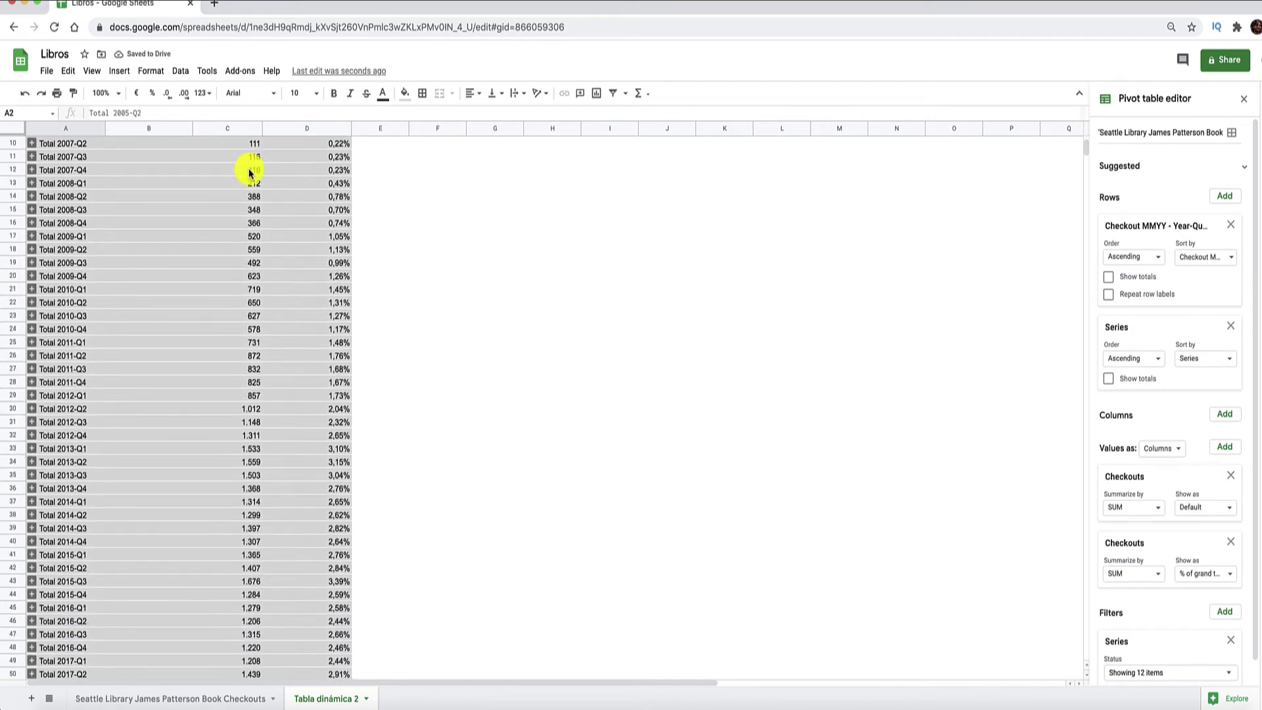
scroll(250, 173, up, 5)
scroll(121, 389, down, 3)
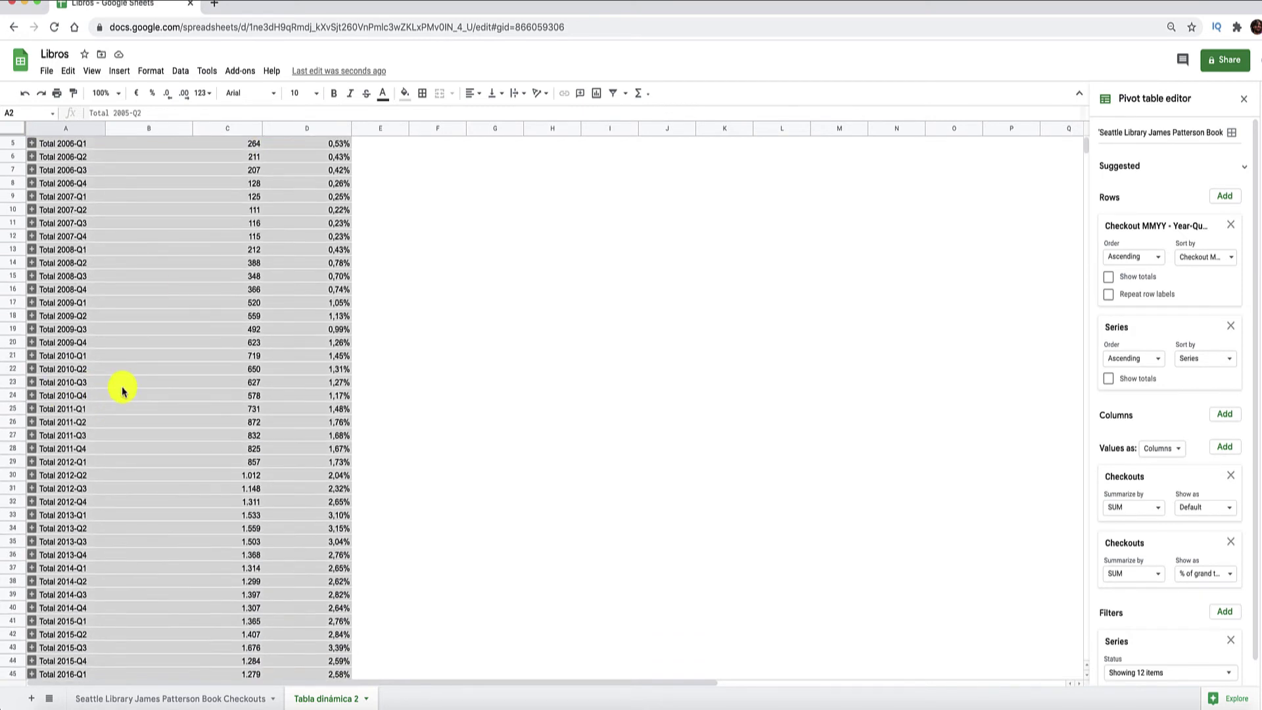
scroll(121, 388, down, 3)
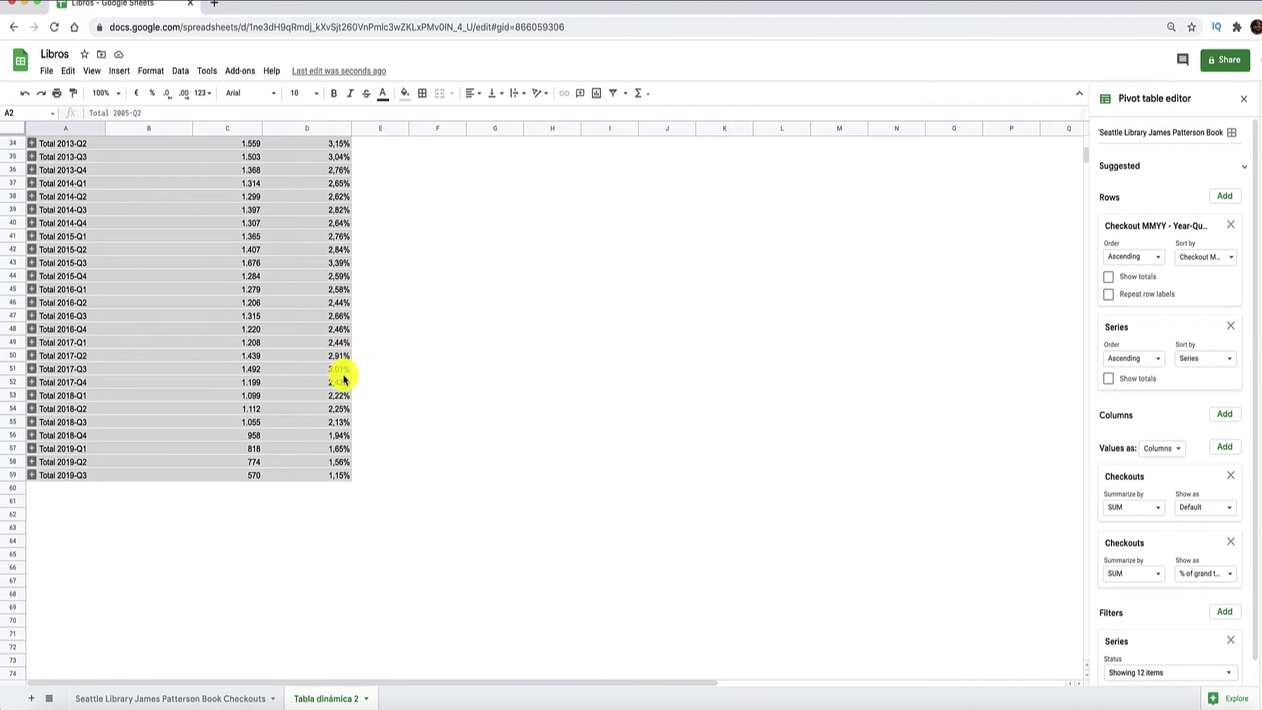
scroll(344, 379, up, 3)
scroll(343, 379, up, 3)
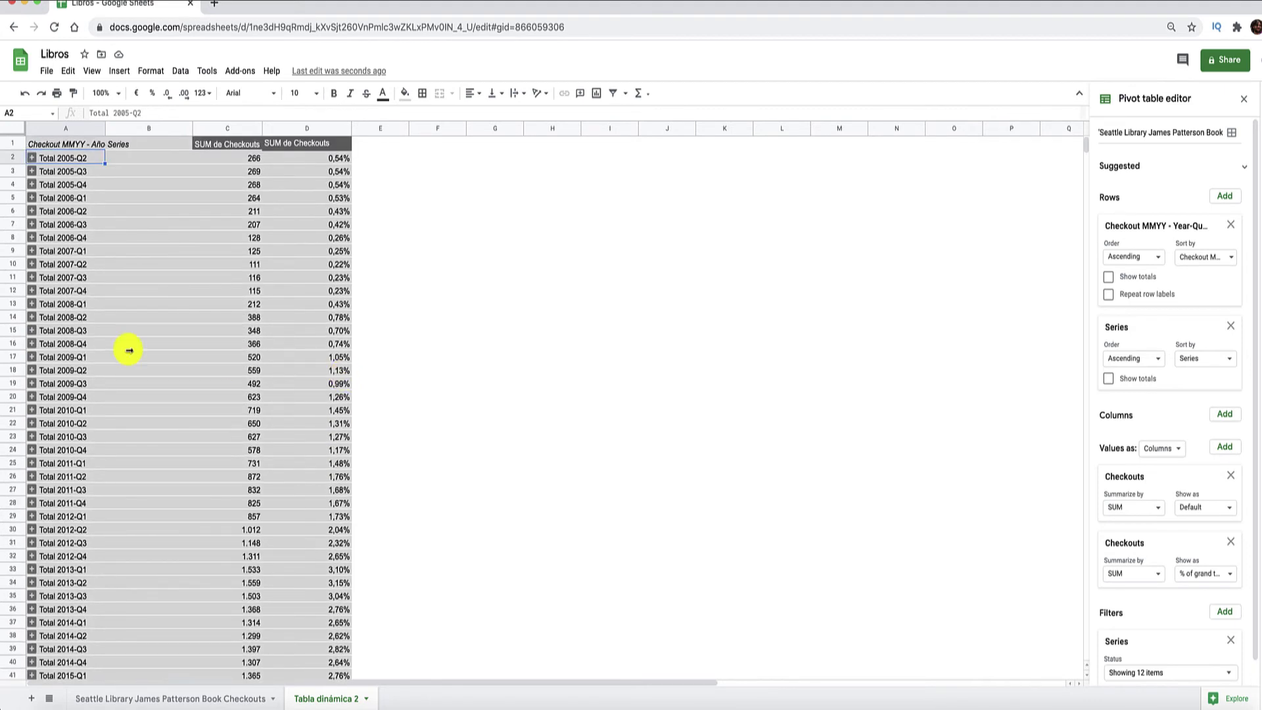
click(1231, 325)
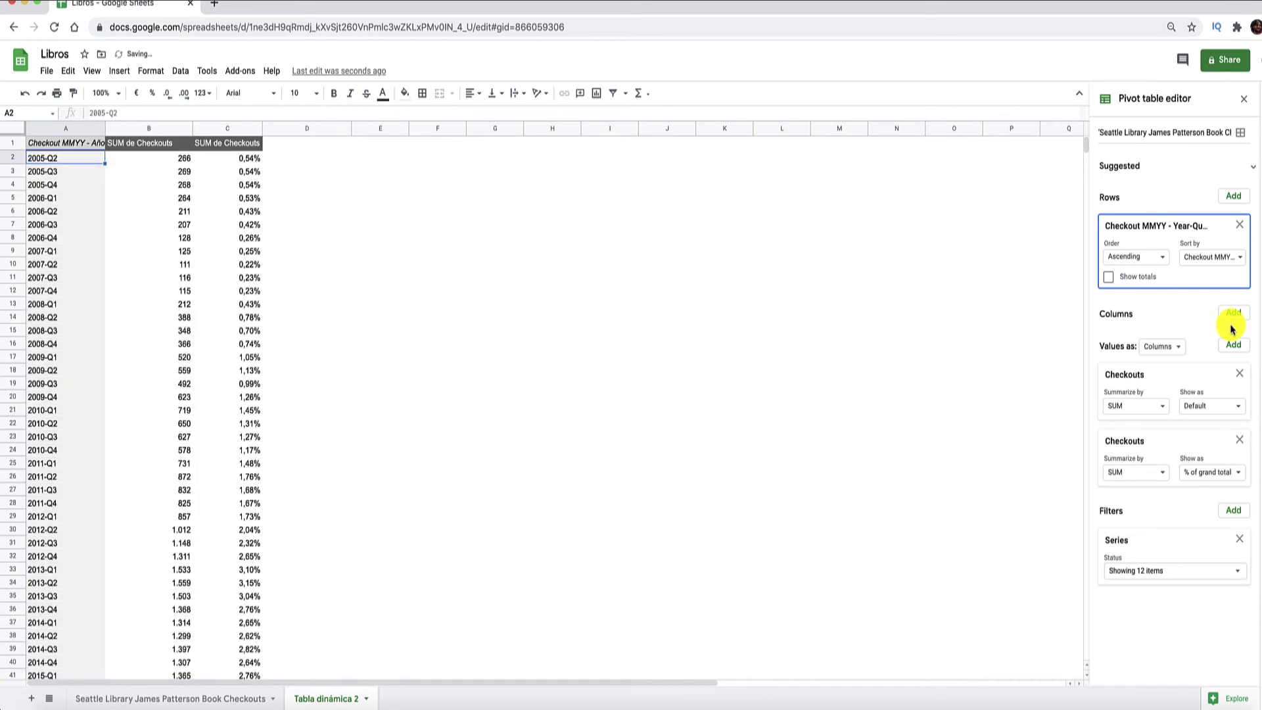
Remove the Series filter and both Checkouts values, and auto-fit column A's width
scroll(139, 226, down, 3)
scroll(138, 226, down, 1)
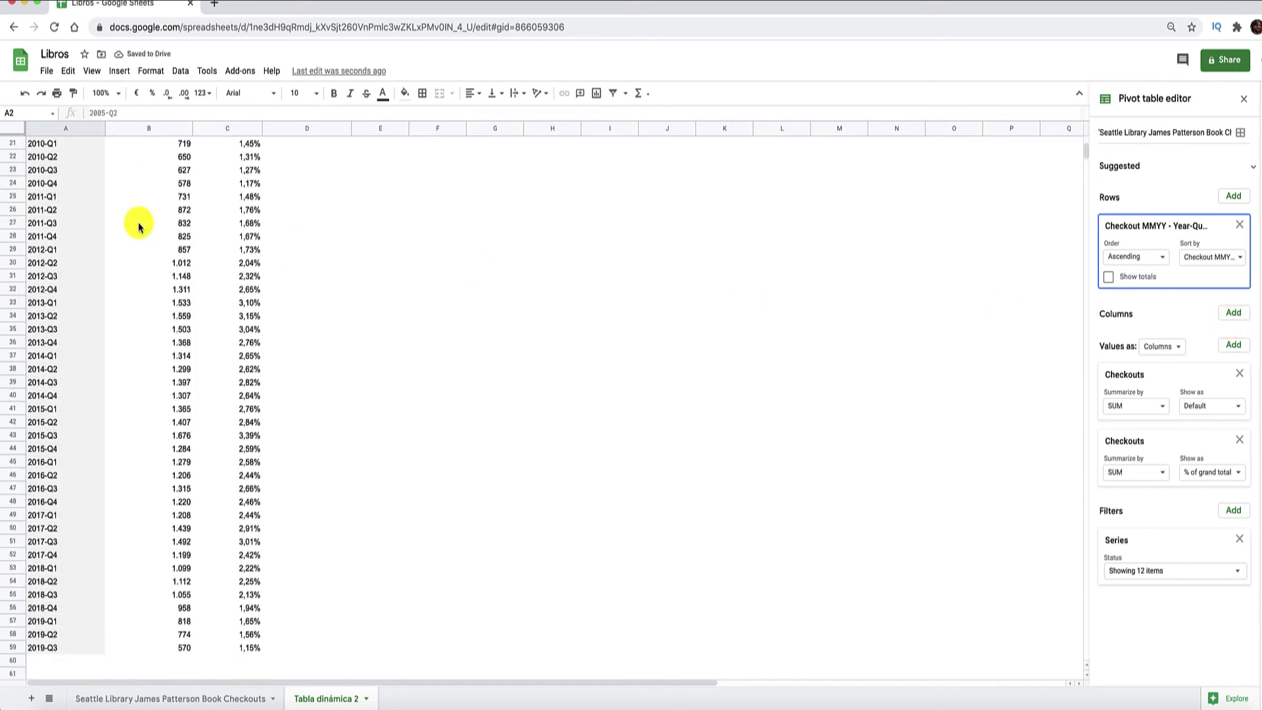
scroll(139, 227, up, 5)
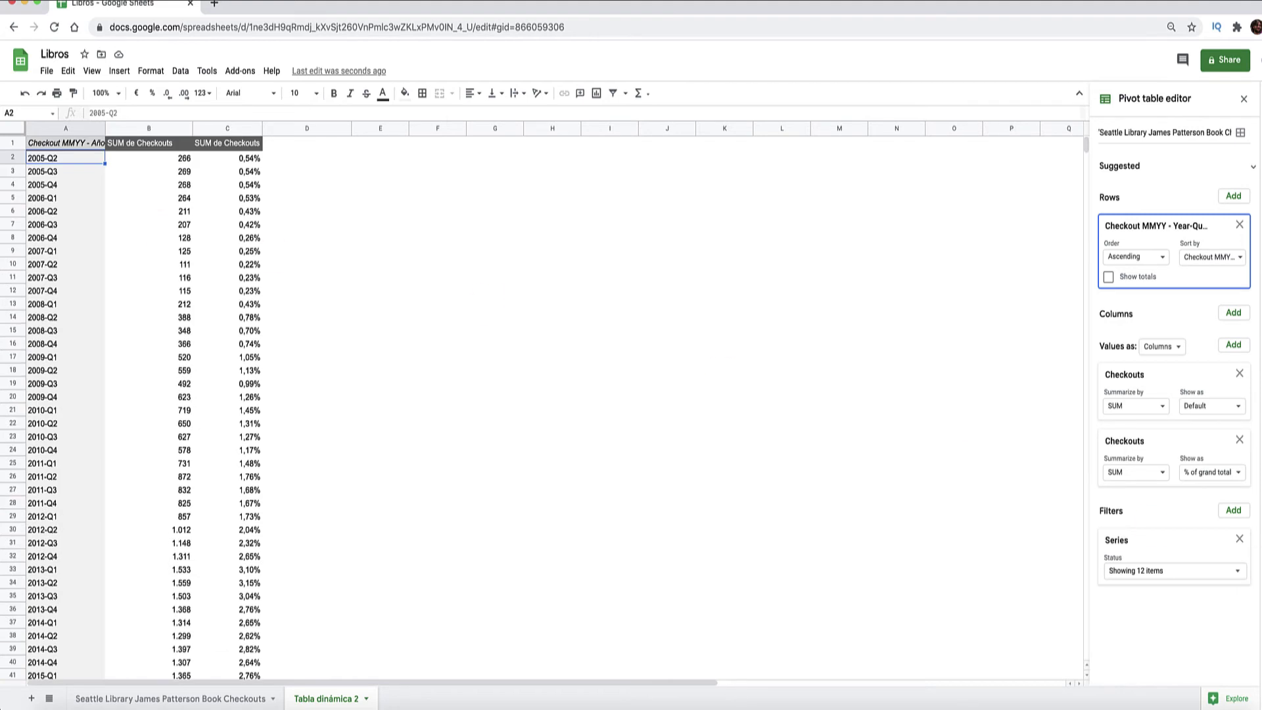
click(1239, 538)
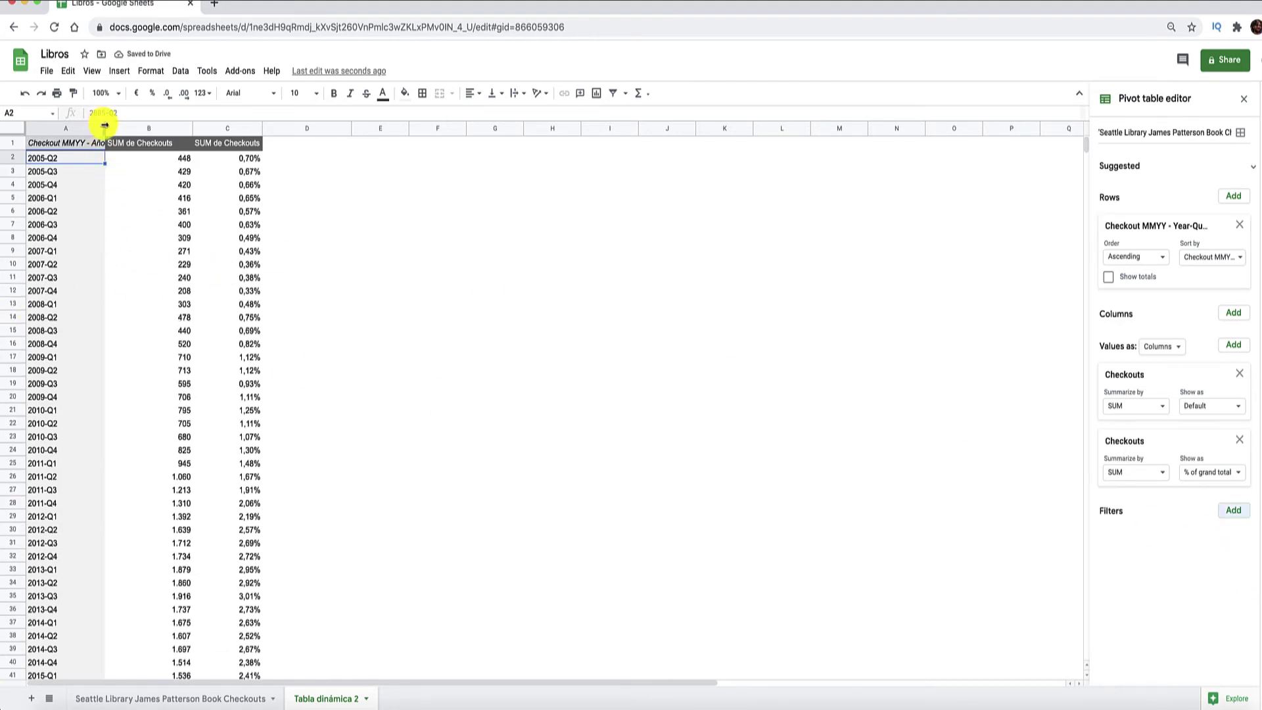
double_click(104, 128)
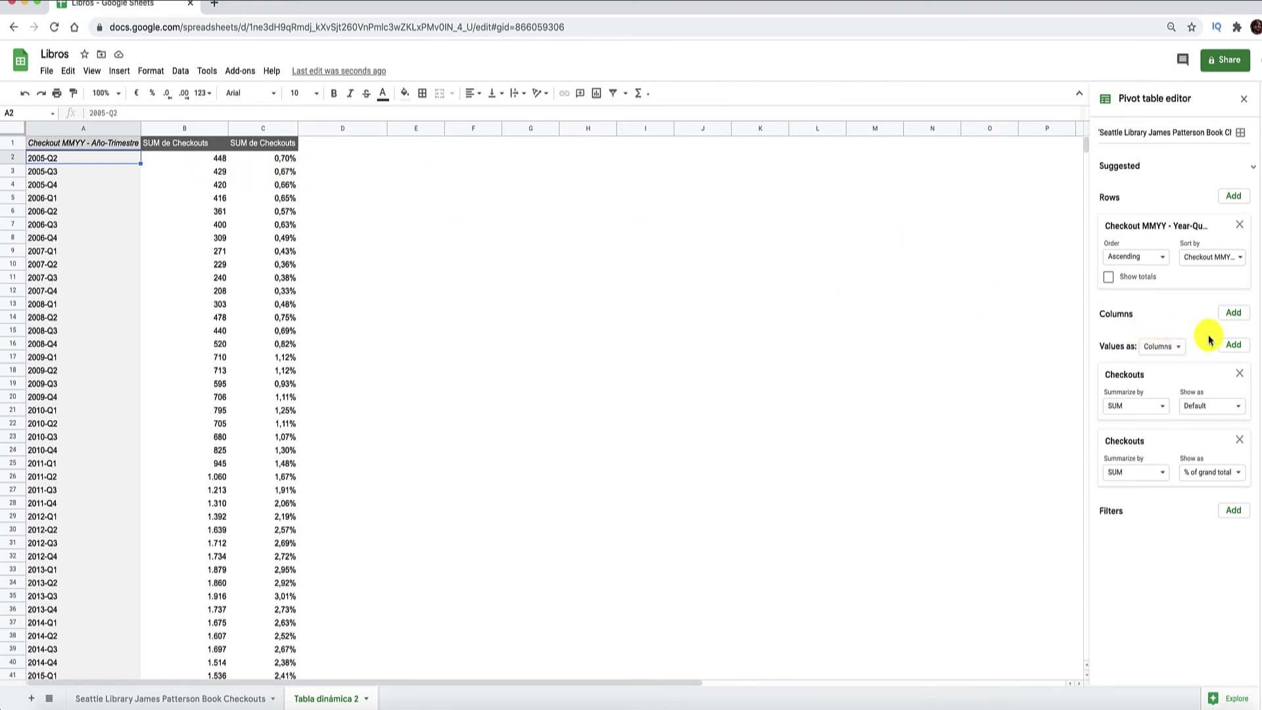
click(1240, 440)
click(1239, 373)
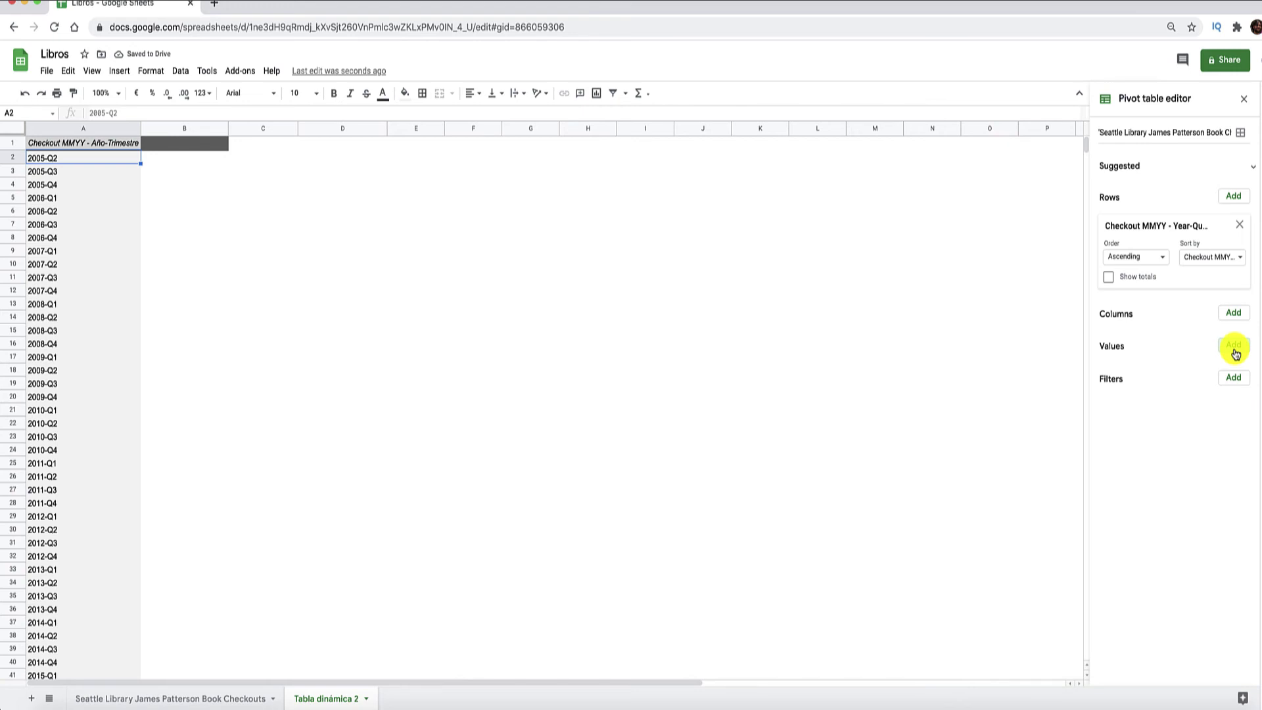
Add a calculated value field with formula =max(Checkouts), showing 448 for 2005-Q2
click(1236, 353)
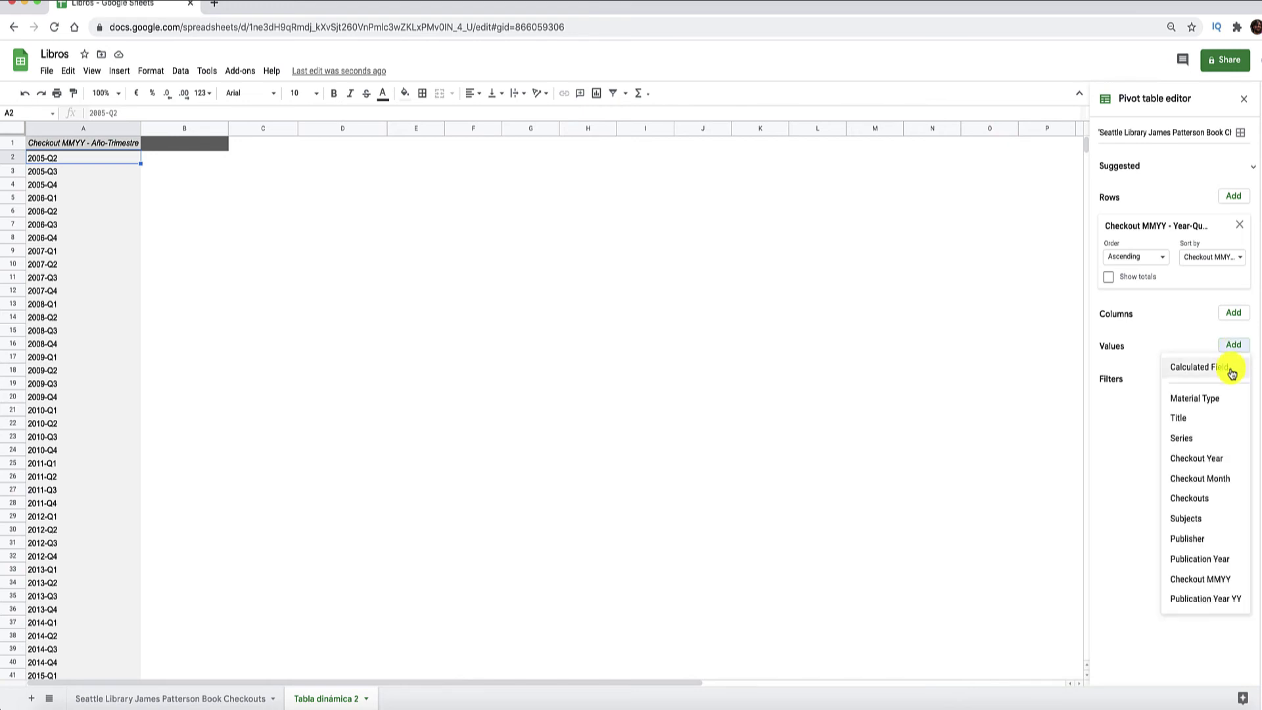
click(1232, 368)
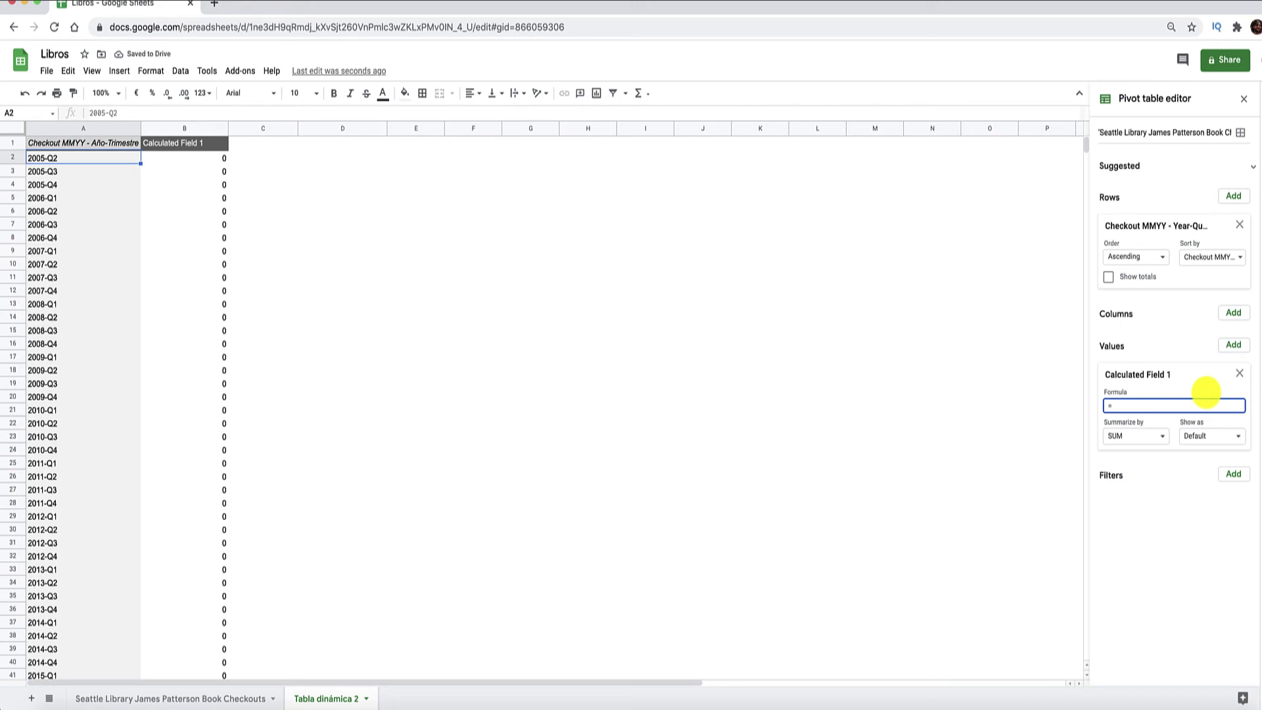
text(()
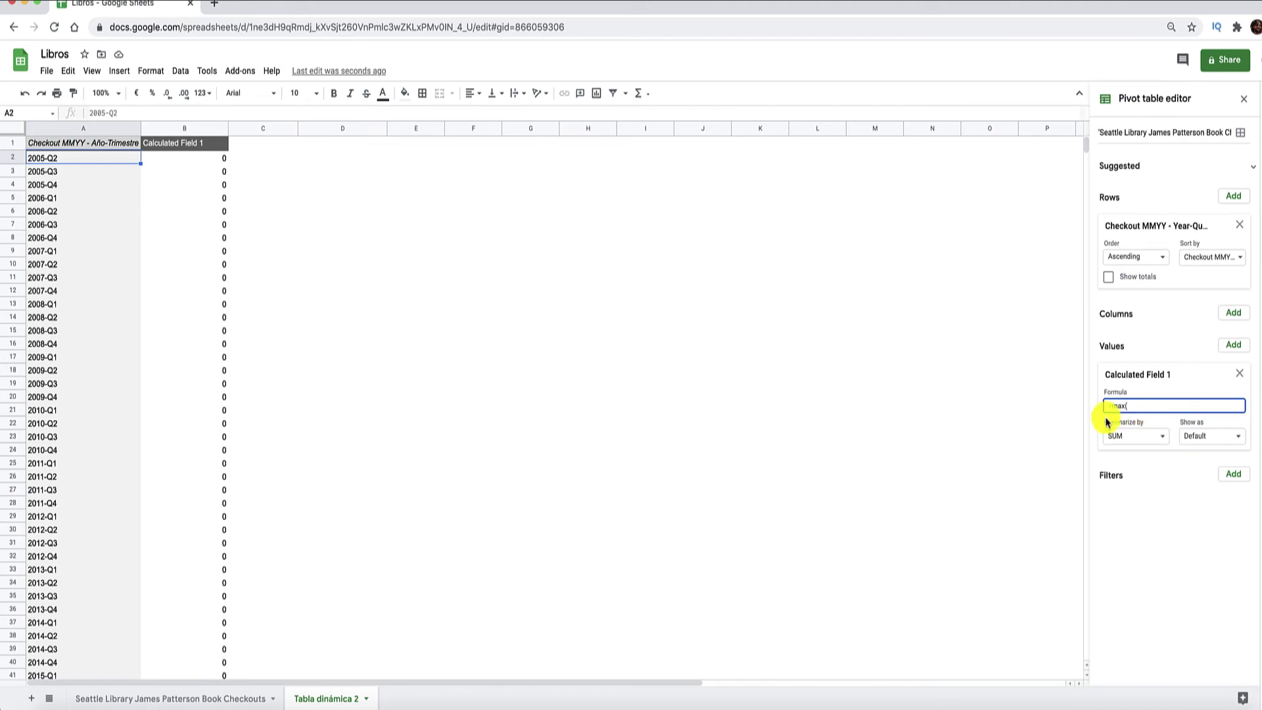
click(184, 700)
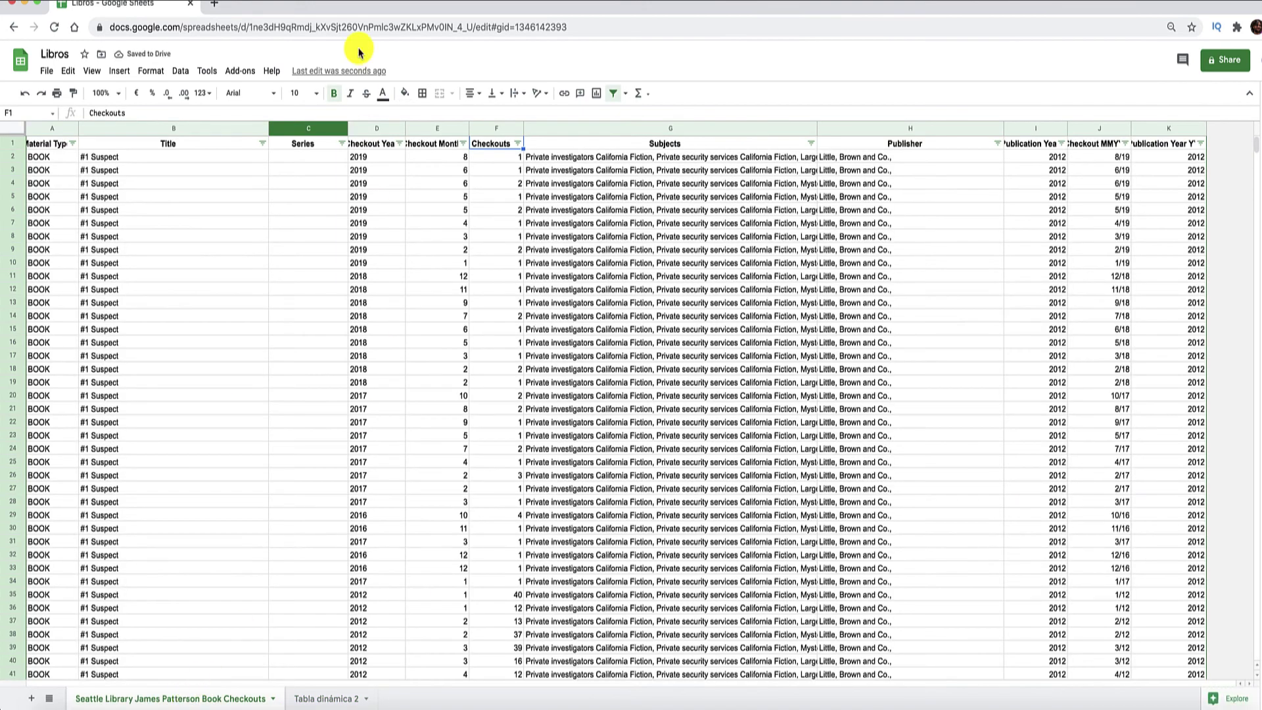
click(438, 127)
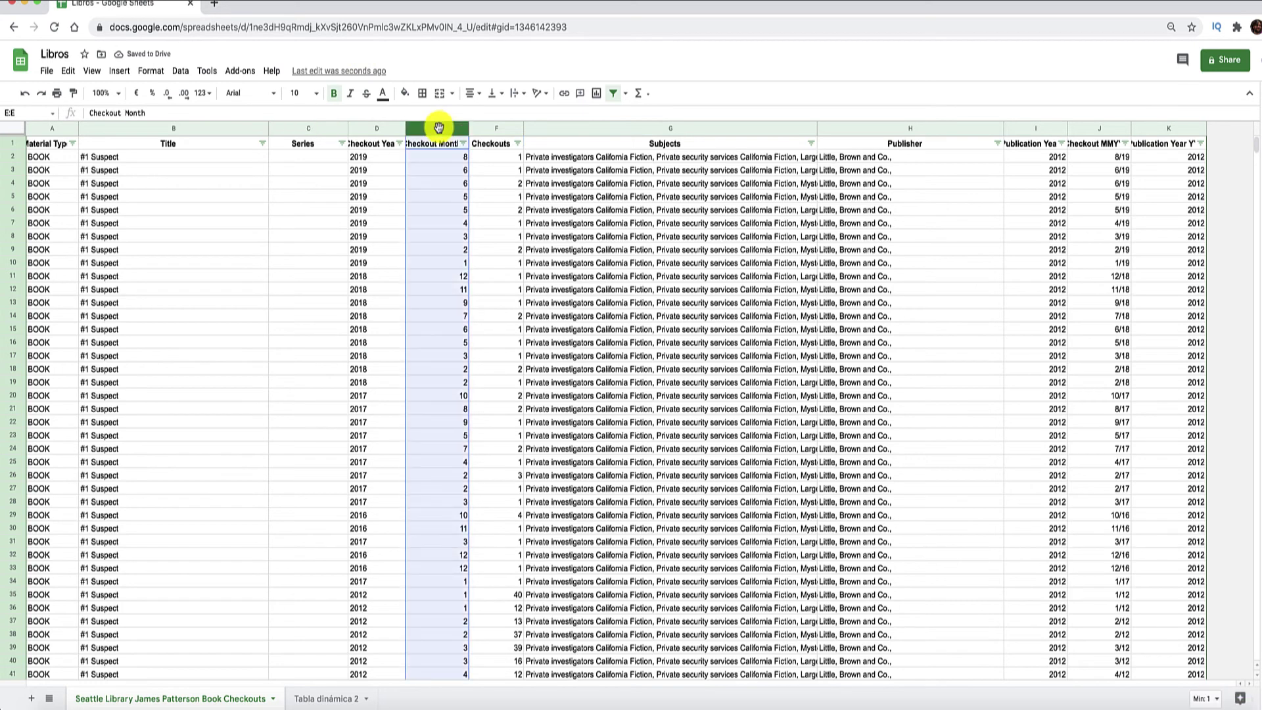
click(339, 701)
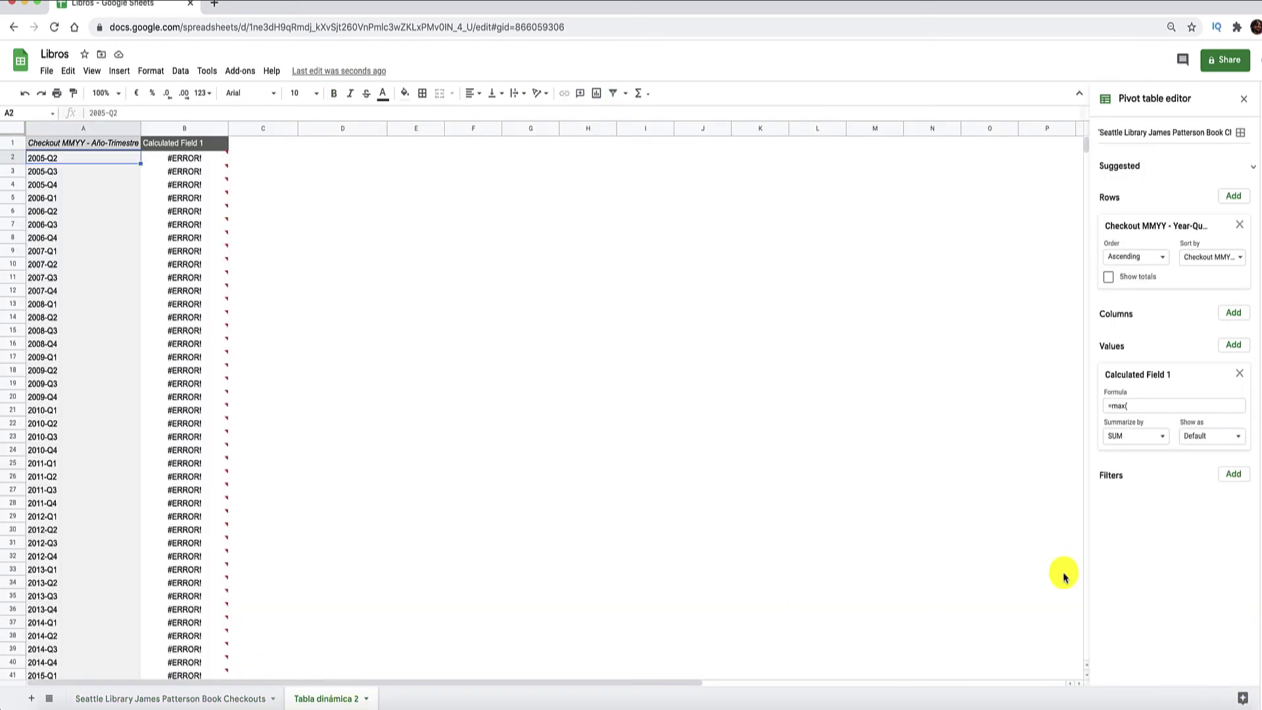
click(1234, 314)
click(1234, 317)
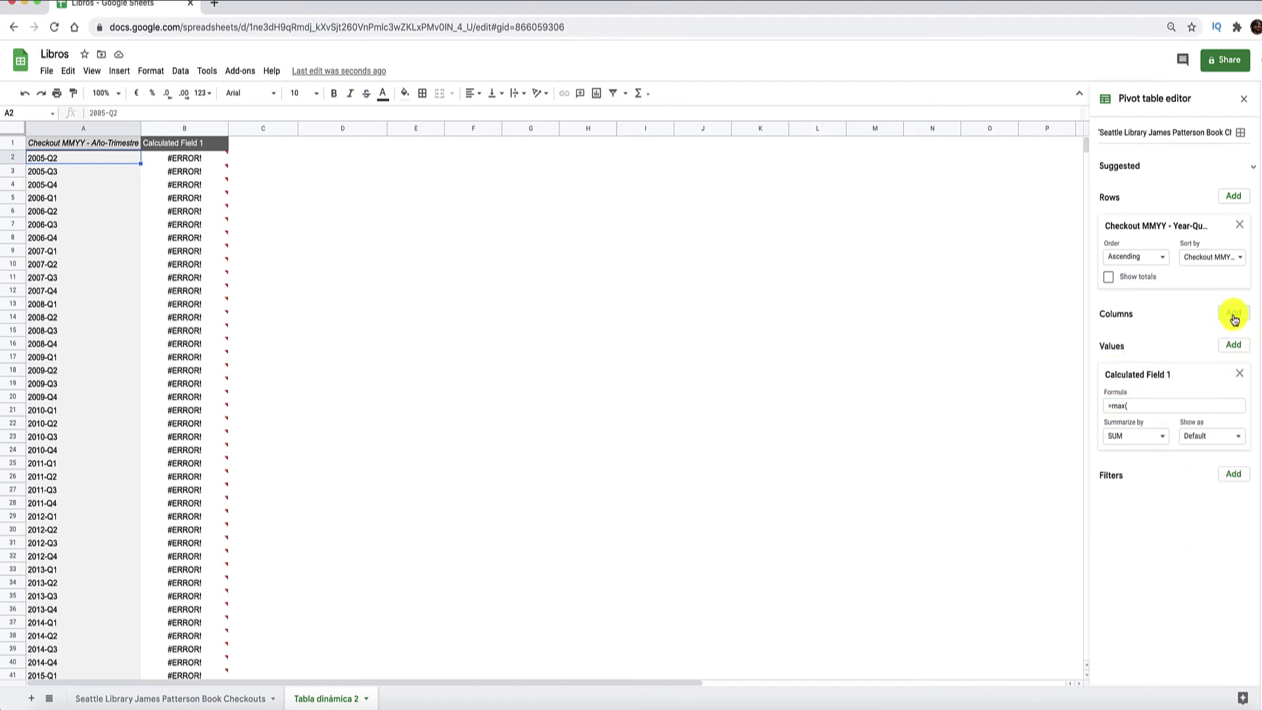
click(1137, 405)
text(Checkouts))
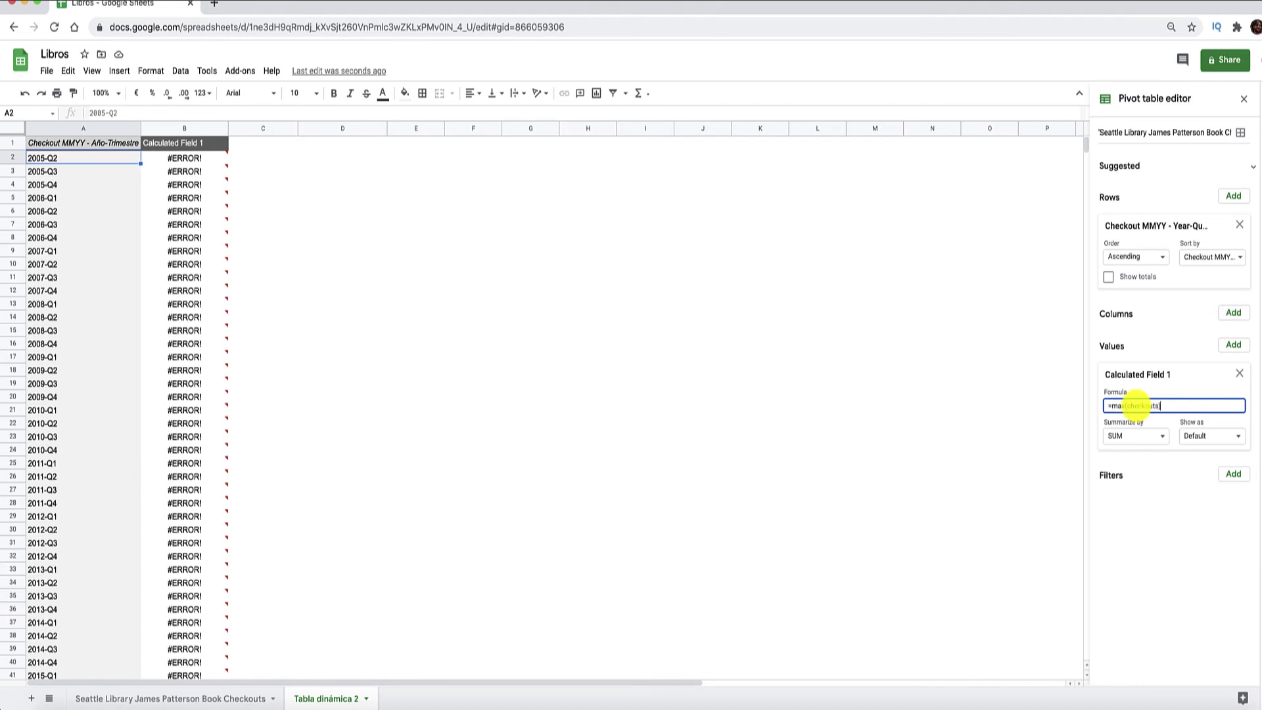
key(Return)
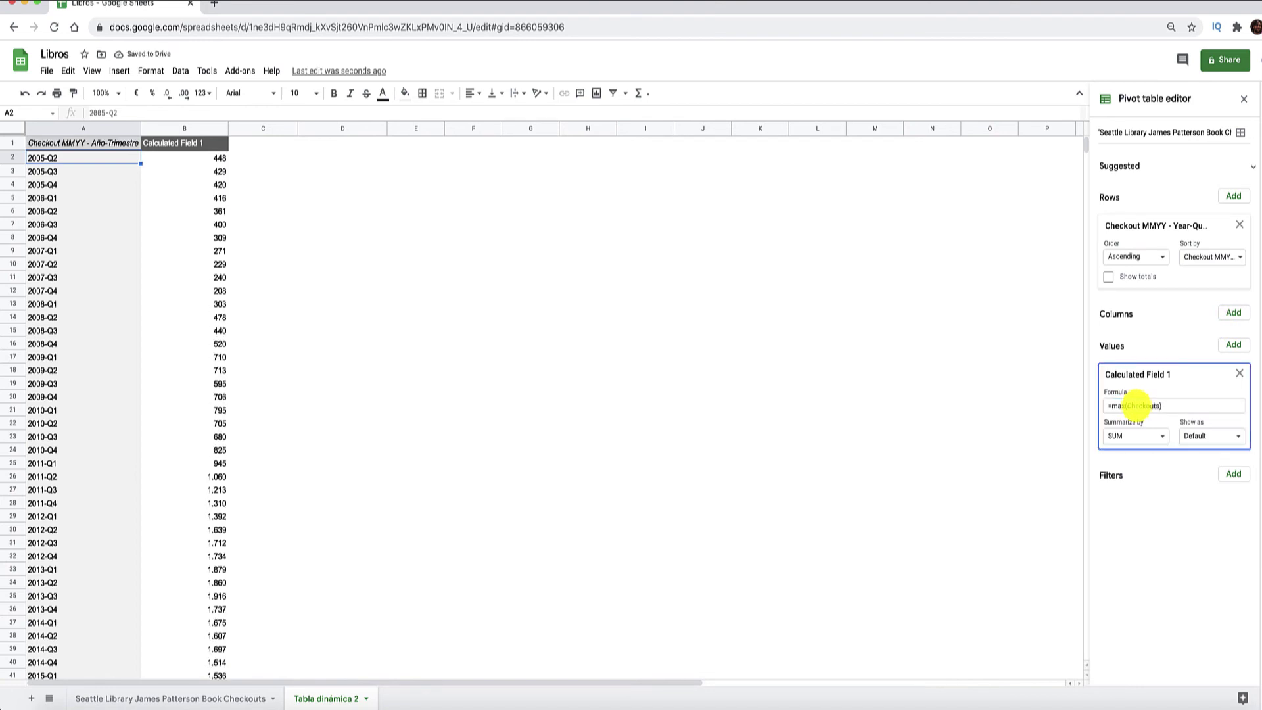
Add summed Checkouts as a value and set Calculated Field 1 to a Custom summary
click(1234, 345)
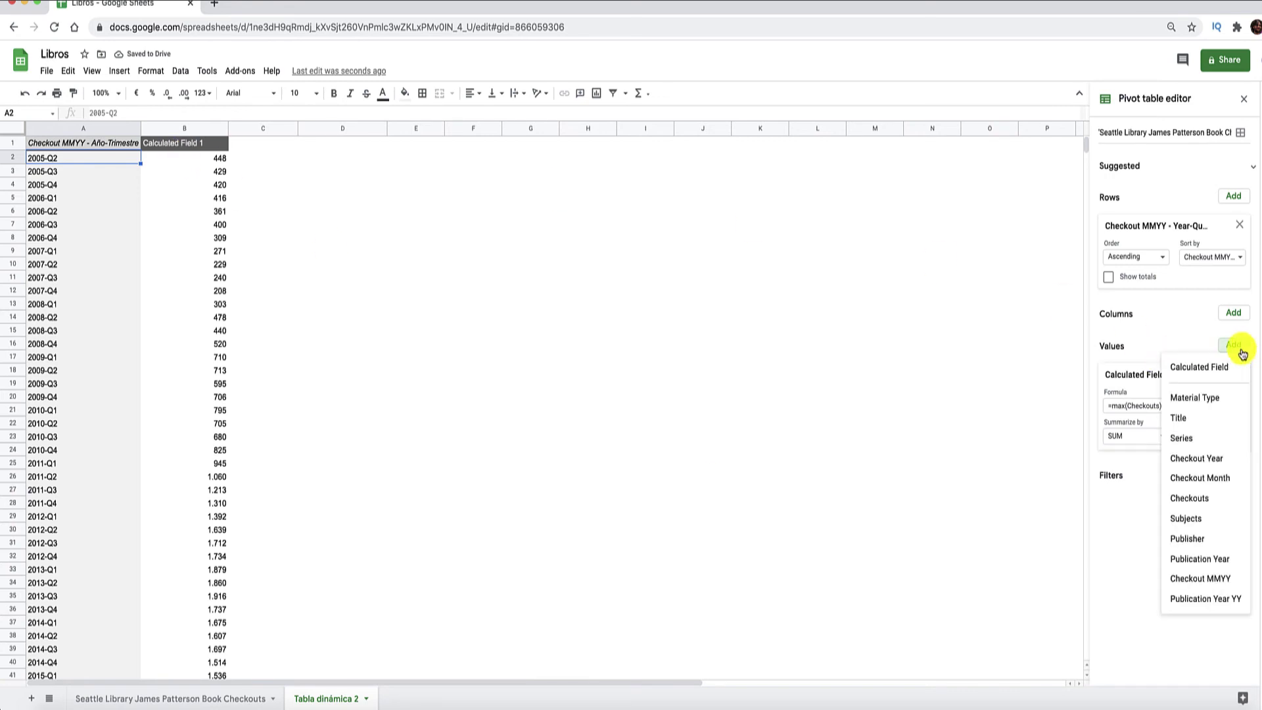
click(1216, 499)
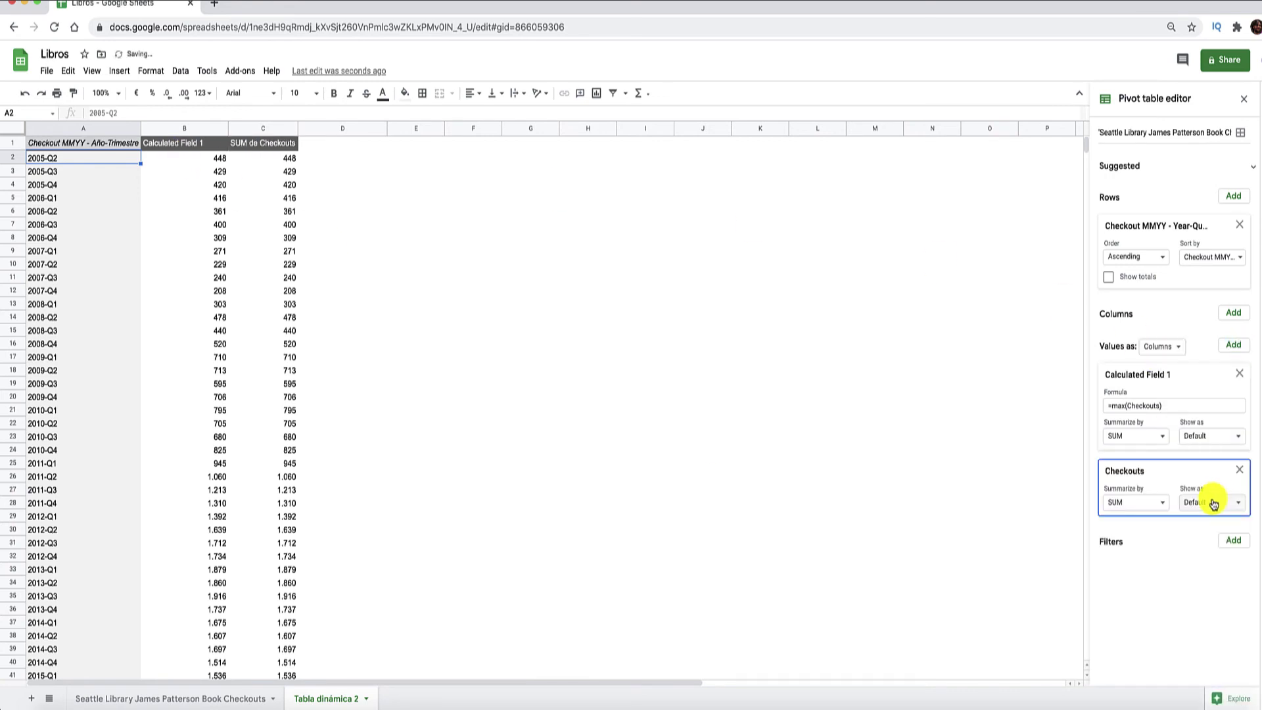
click(1144, 437)
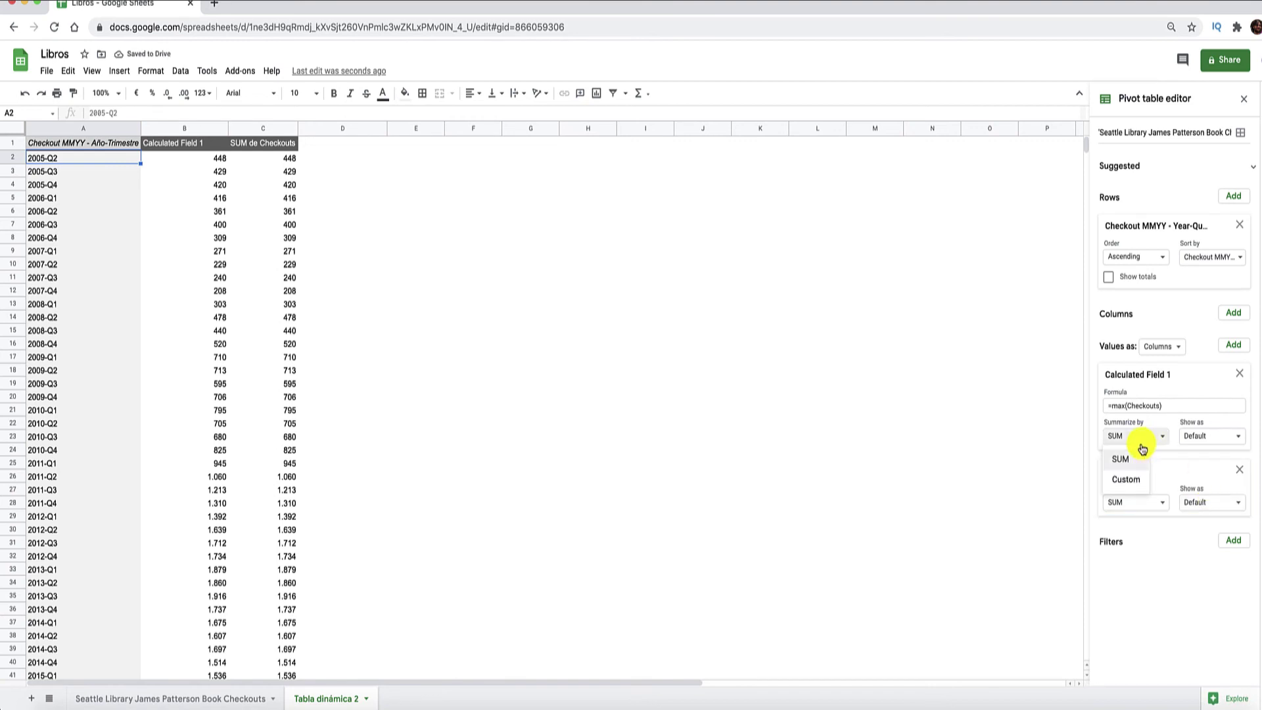
click(1126, 479)
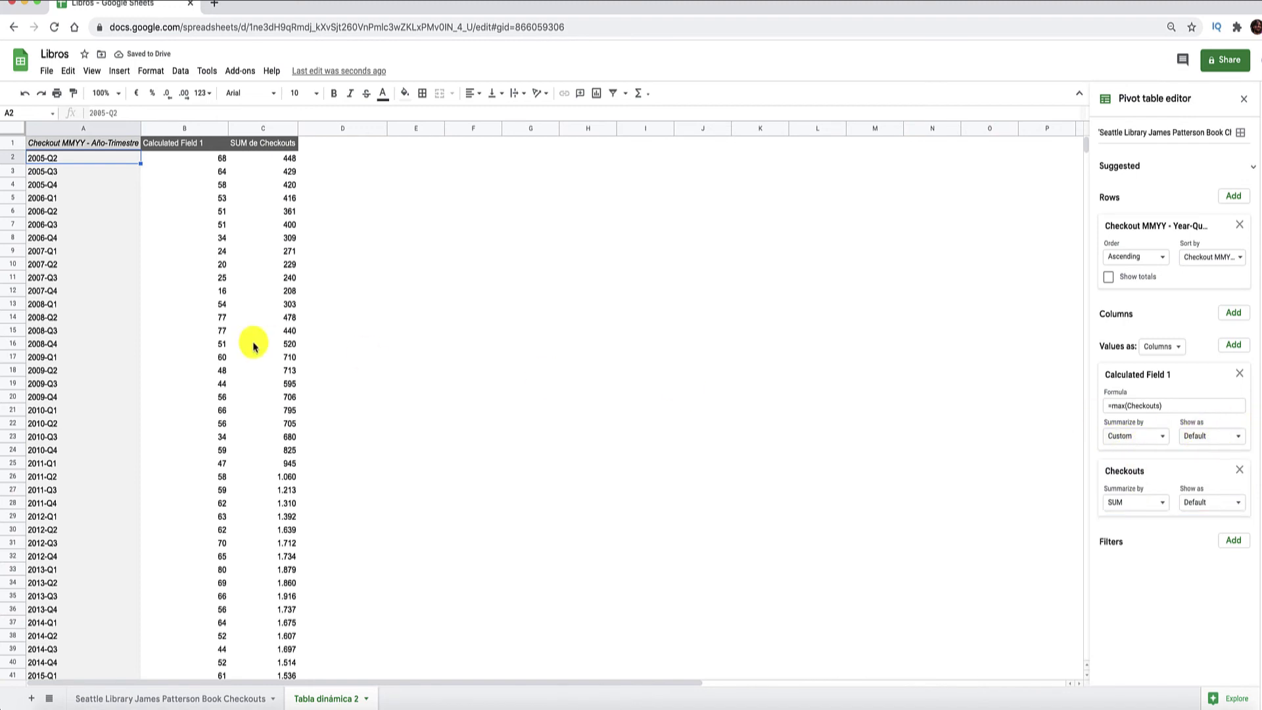
Rename the column B header to 'Max Checkout'
click(204, 160)
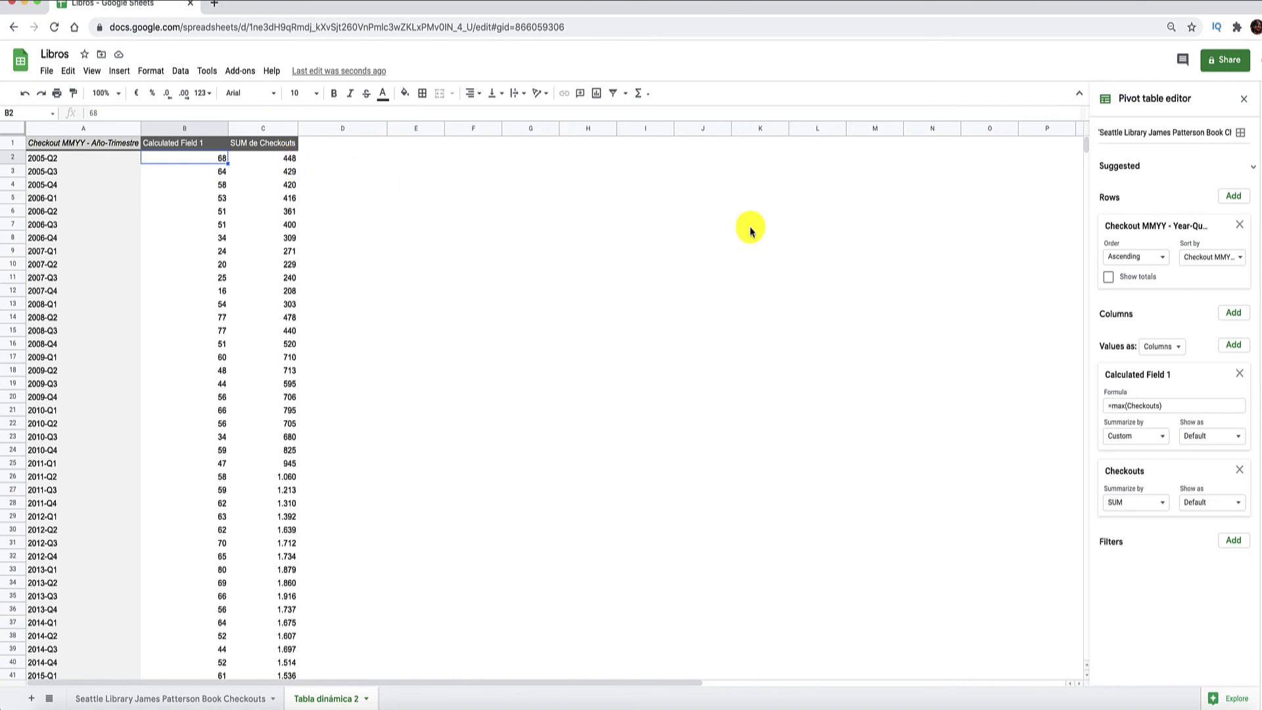
click(1112, 376)
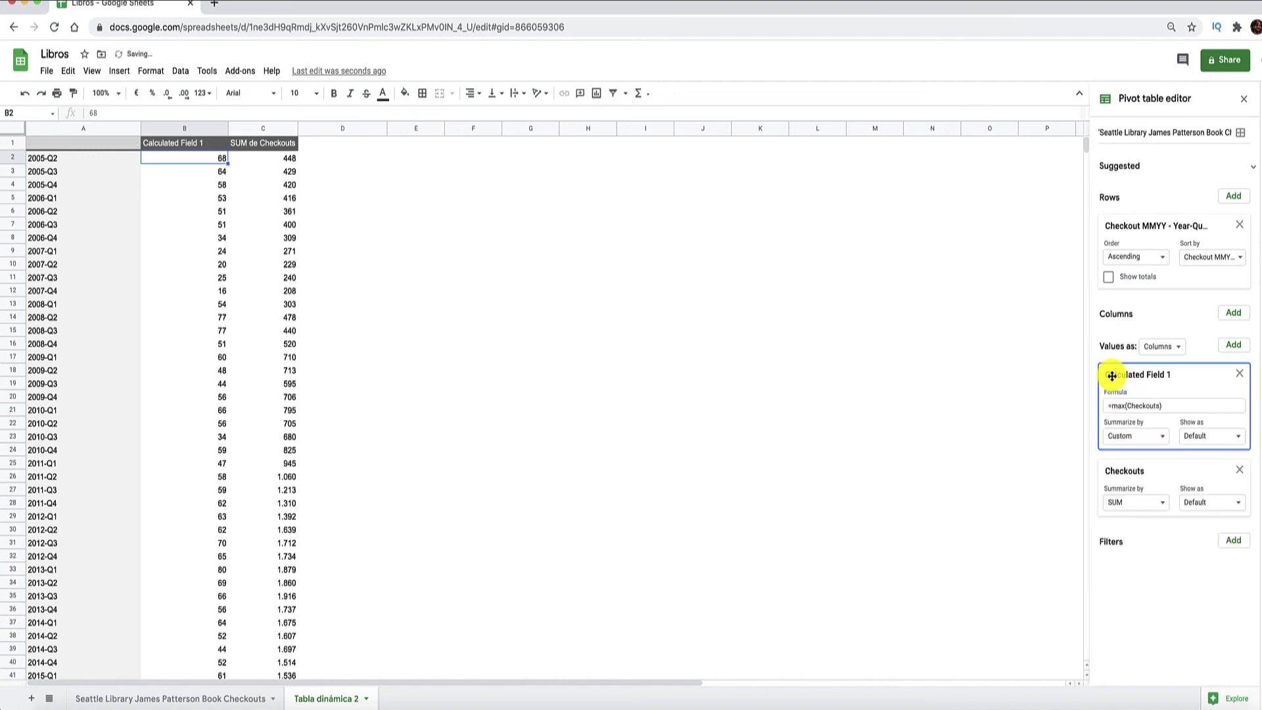
click(199, 144)
text(Max C)
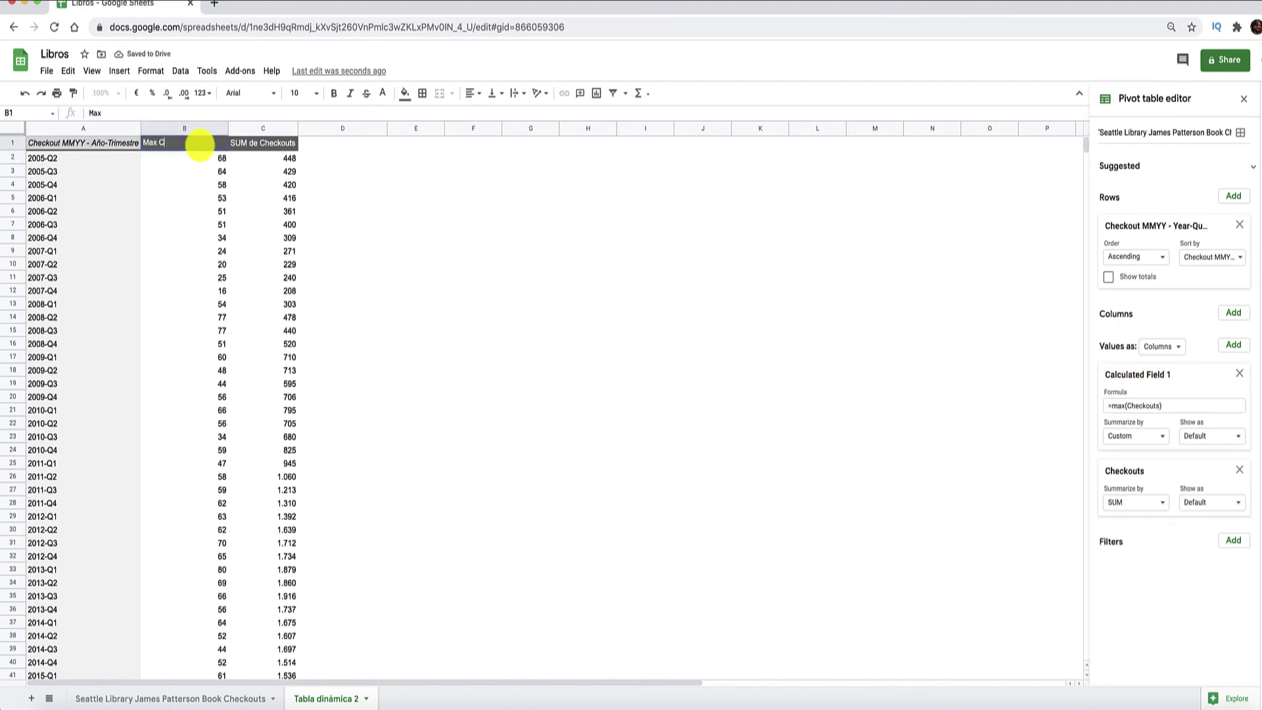
text(ut)
Confirm the Max Checkout header and remove the Title count value from the pivot
key(Return)
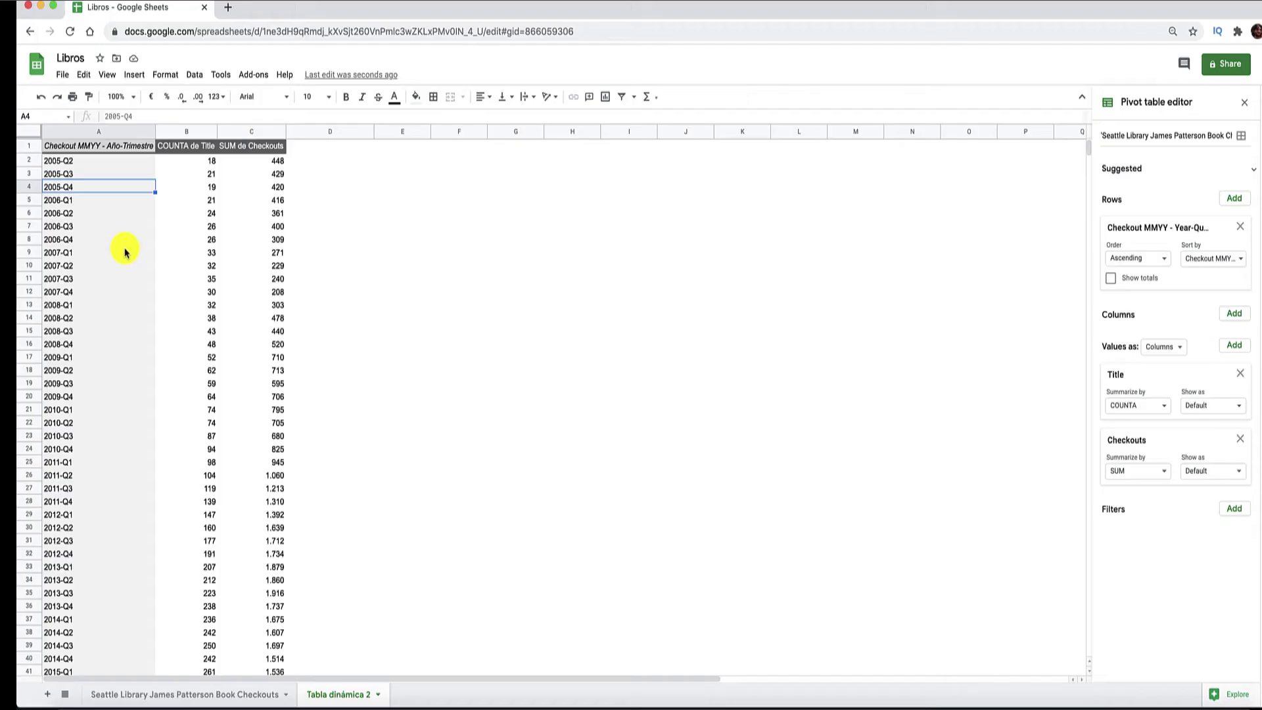
click(1234, 320)
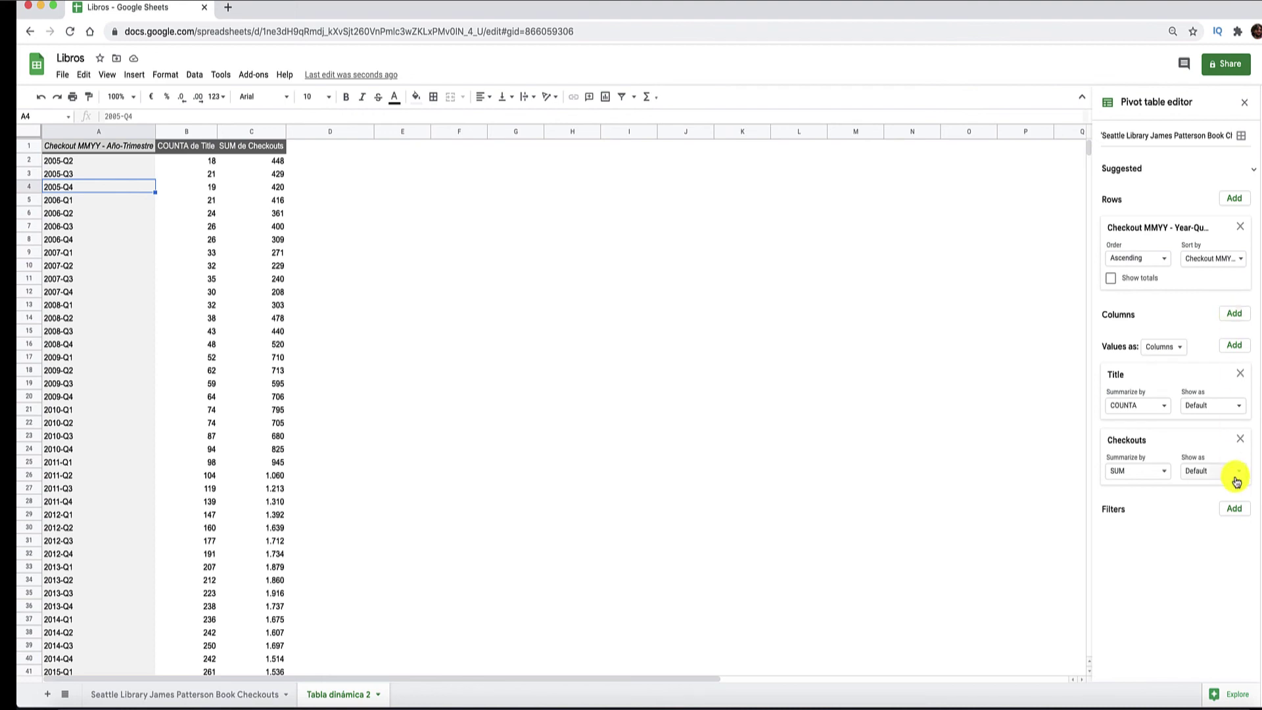
click(1240, 373)
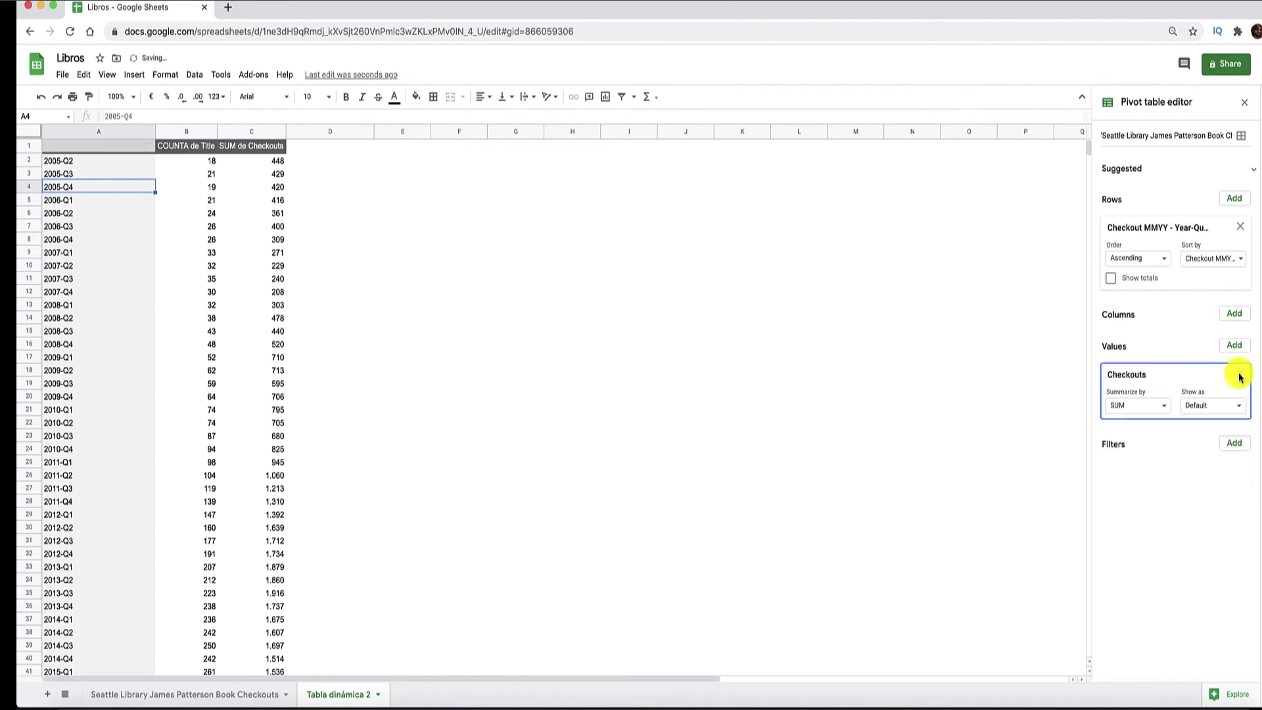
Add Series and then Title as column fields in the pivot table
click(1231, 314)
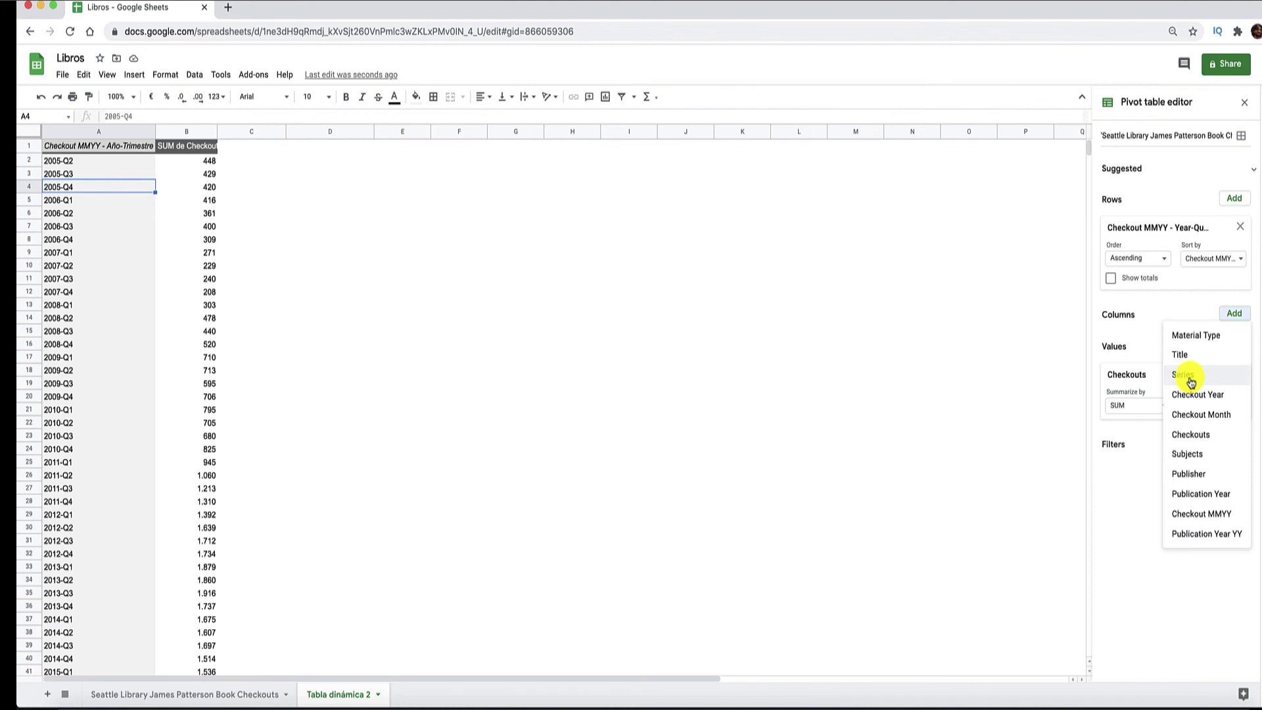
click(1191, 381)
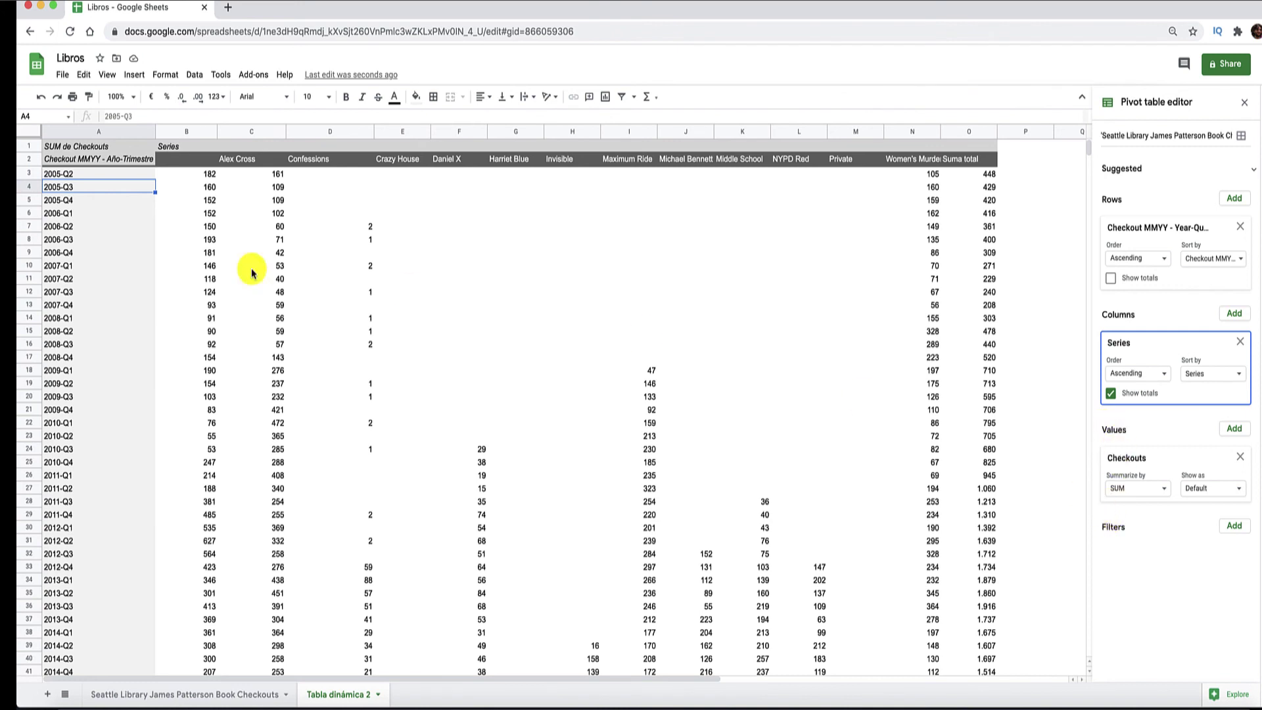
click(1233, 314)
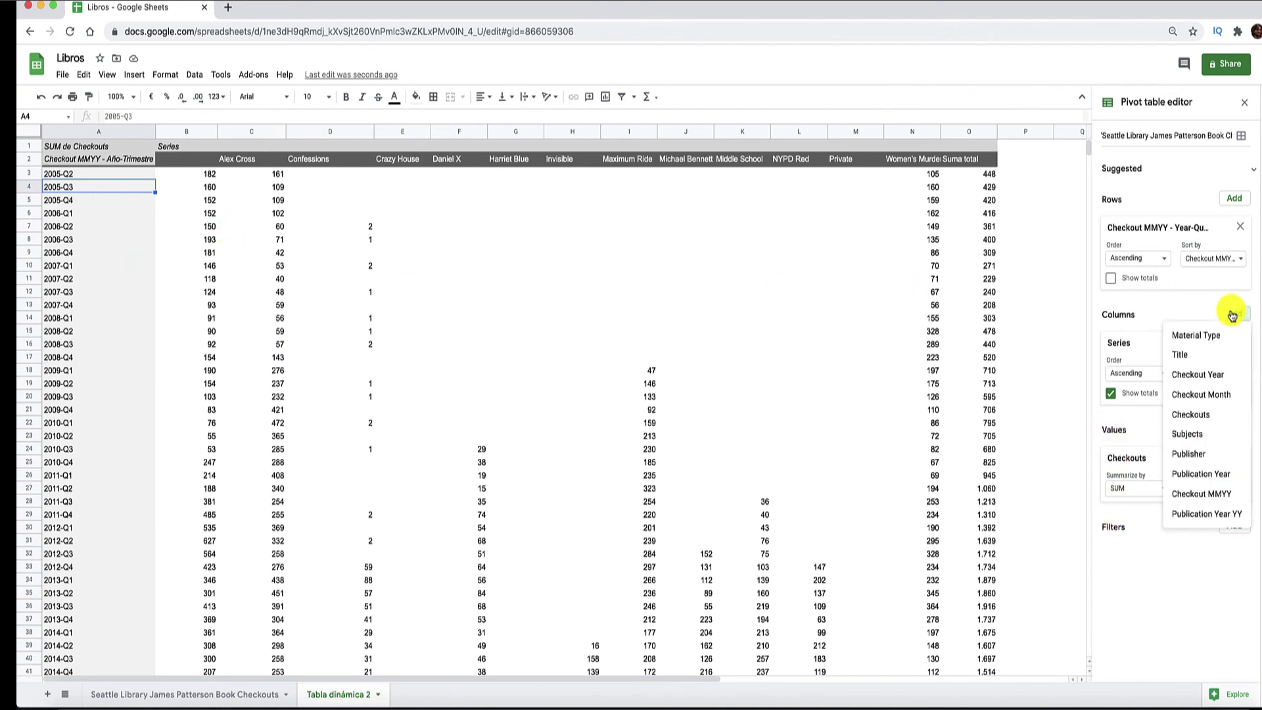
click(1233, 358)
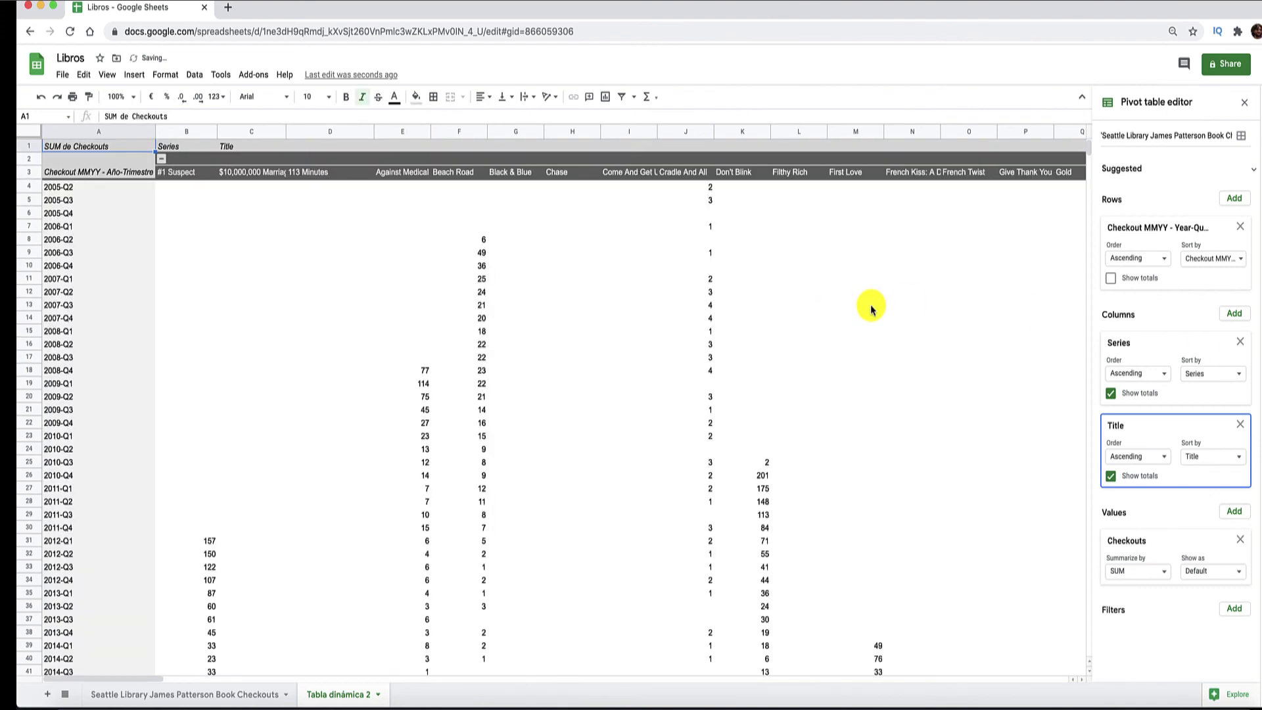
Scroll across the pivot to review each title's quarterly checkouts, such as #1 Suspect
scroll(325, 213, right, 10)
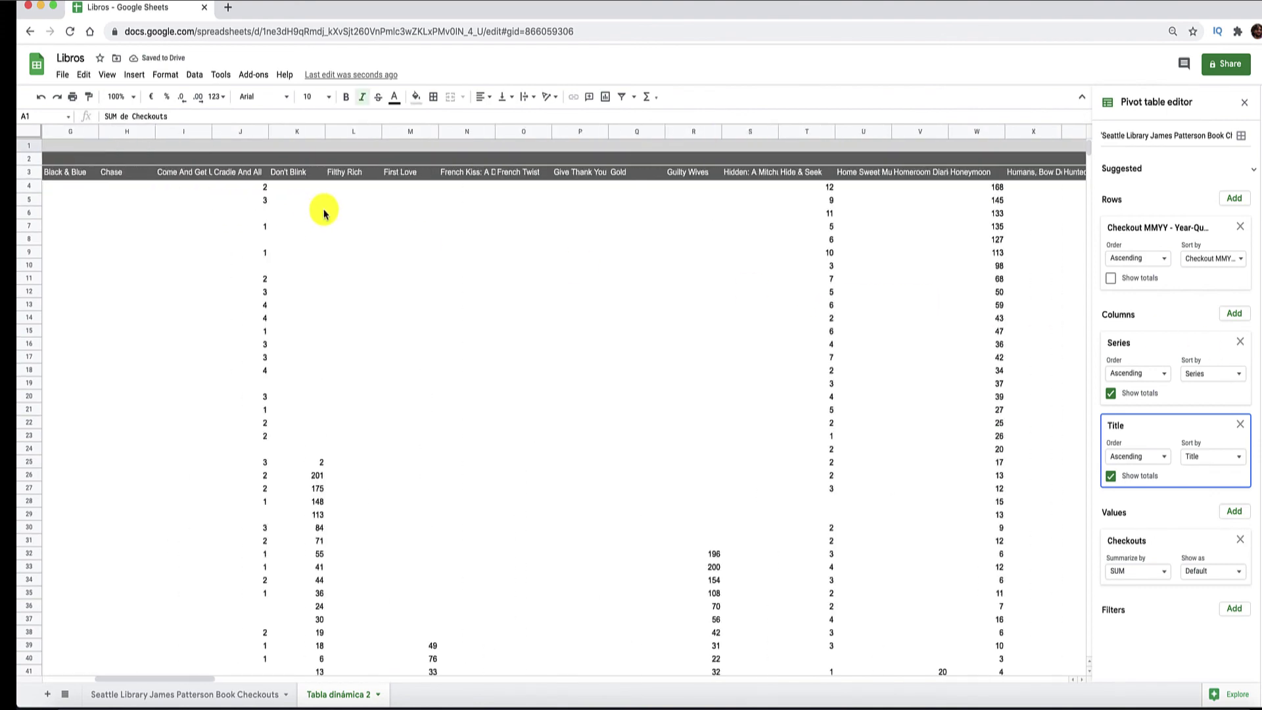
scroll(324, 214, right, 10)
scroll(325, 214, right, 10)
scroll(325, 214, right, 10)
scroll(325, 214, right, 10)
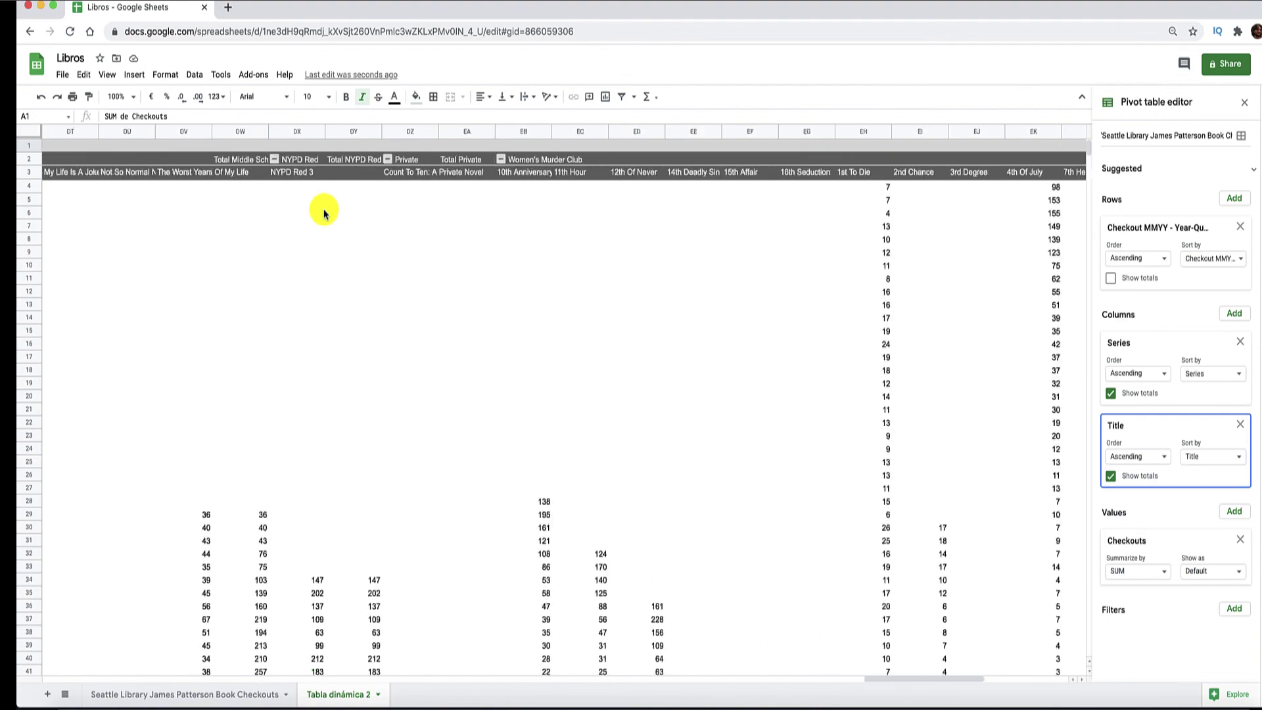
scroll(324, 213, right, 10)
scroll(324, 213, left, 10)
scroll(325, 214, left, 10)
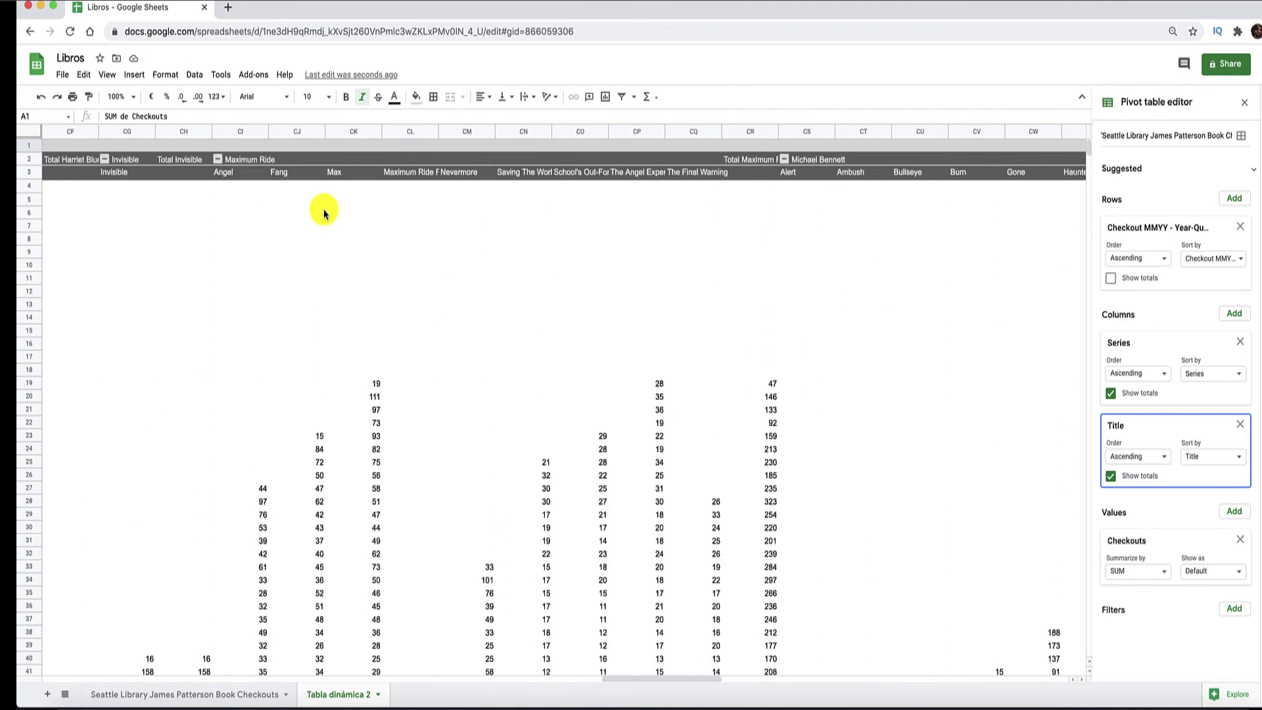
scroll(324, 214, left, 10)
scroll(324, 213, left, 10)
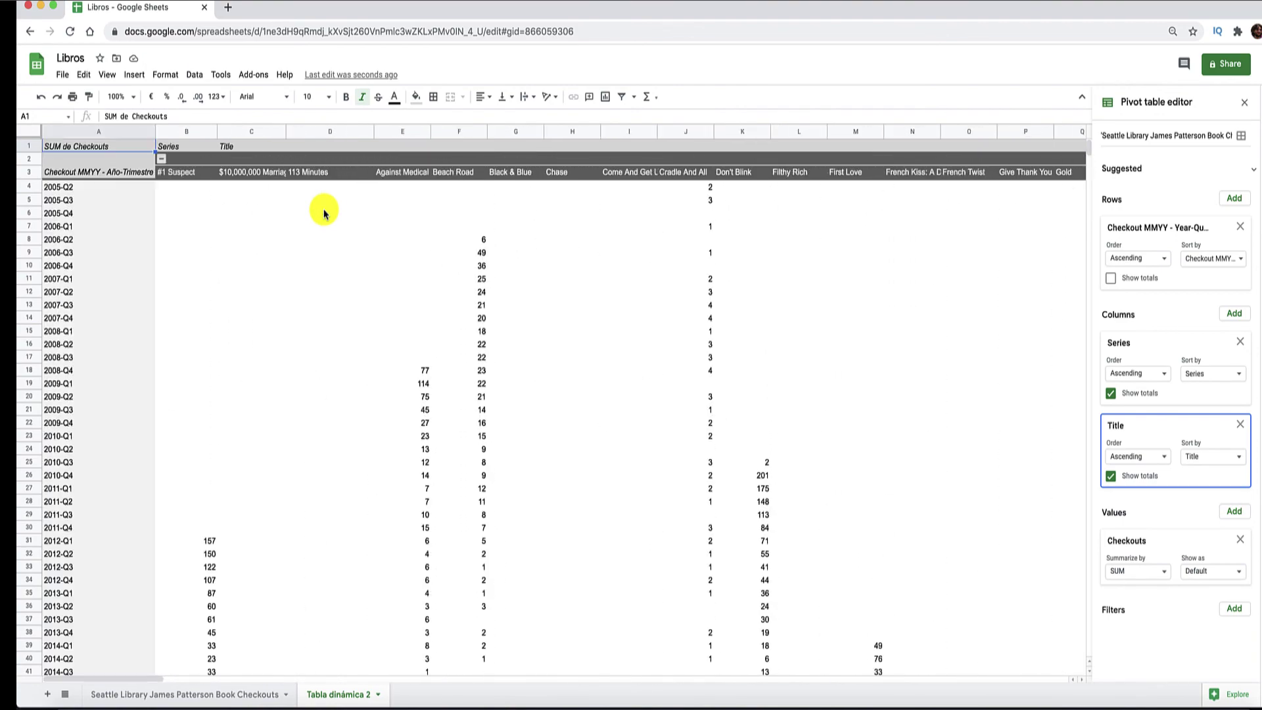
Select the pivot data range A3:AS61 with Ctrl+Shift+arrow keys
click(133, 162)
key(Down)
key(ctrl+shift+Down)
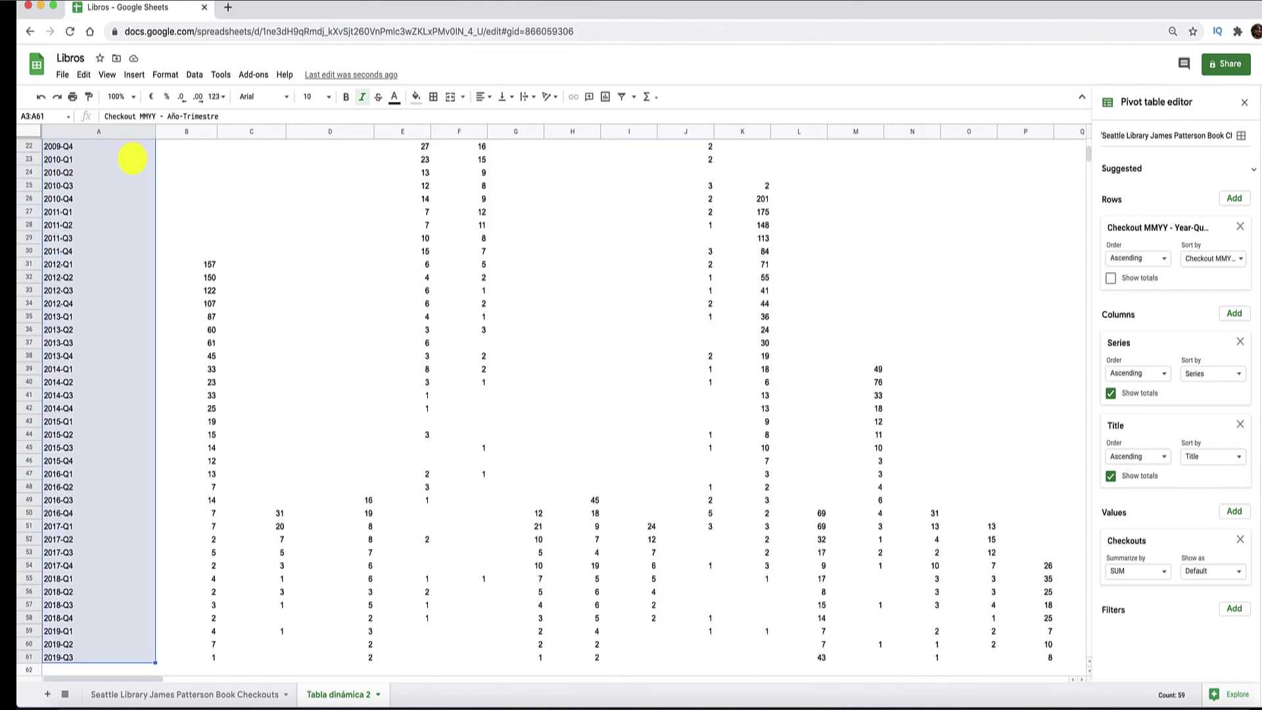
key(ctrl+shift+Right)
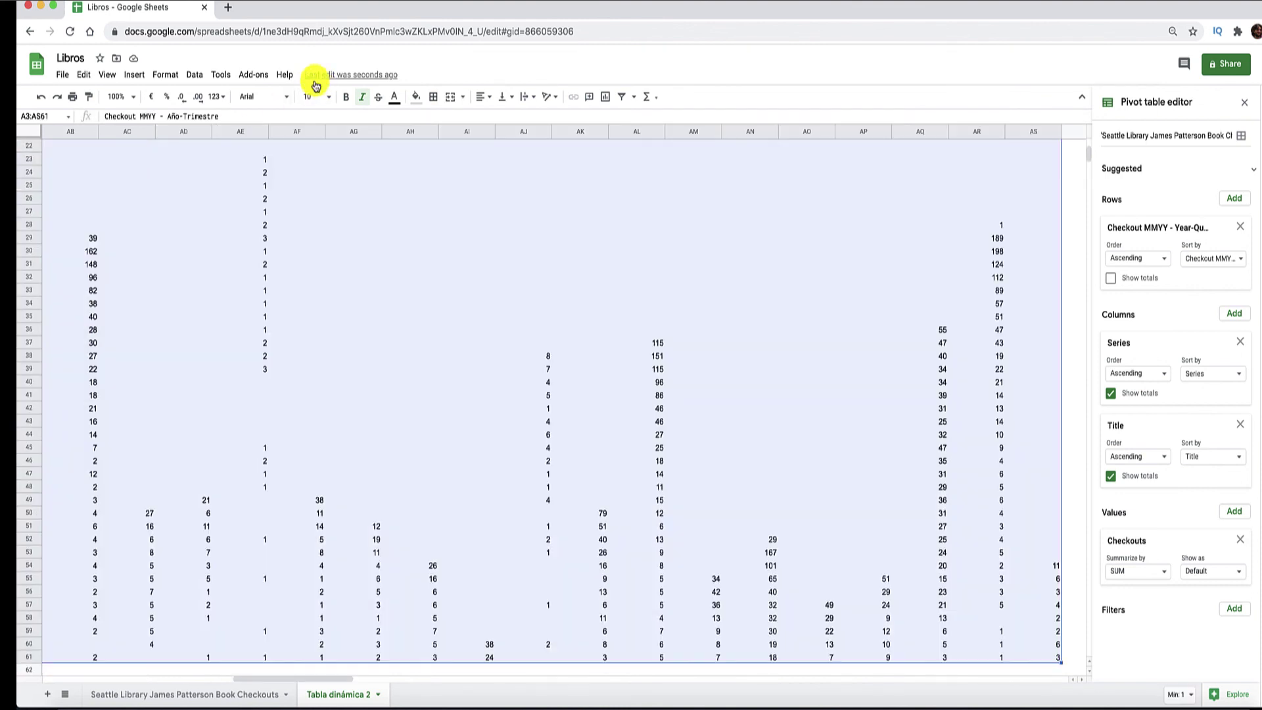
Insert a chart from the selection and move it to its own sheet, Gráfico1
click(134, 74)
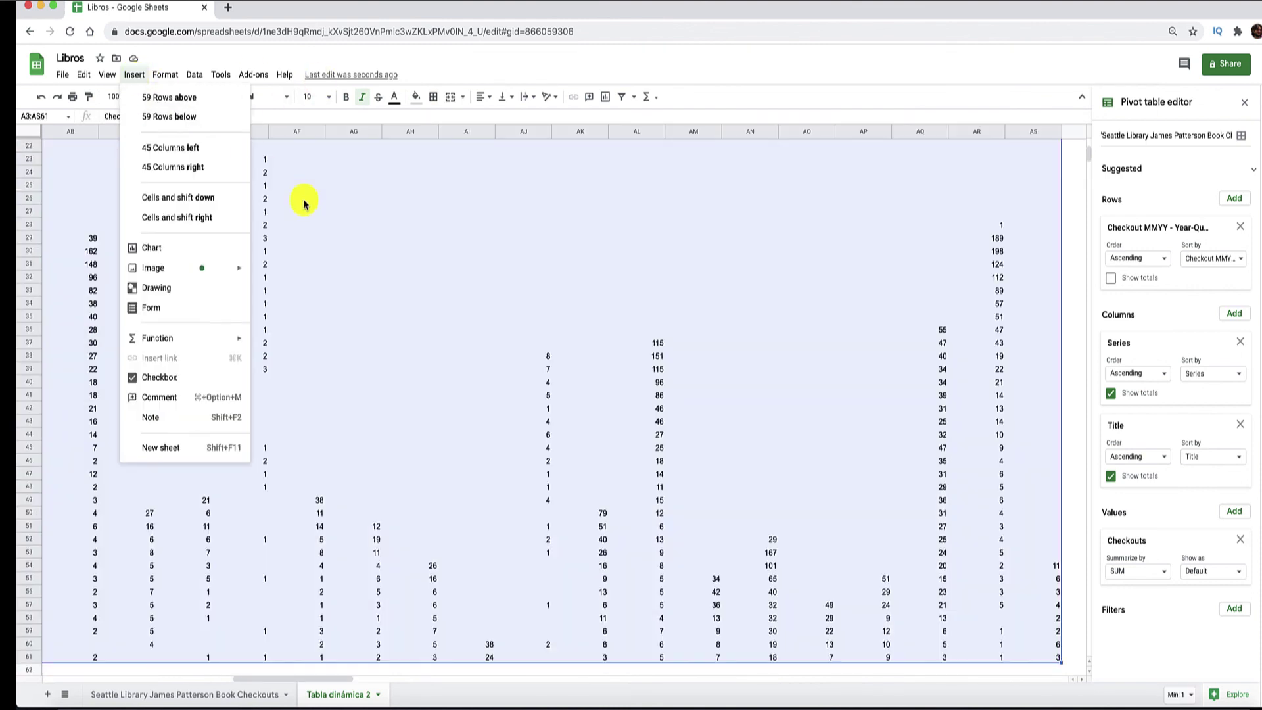
click(168, 249)
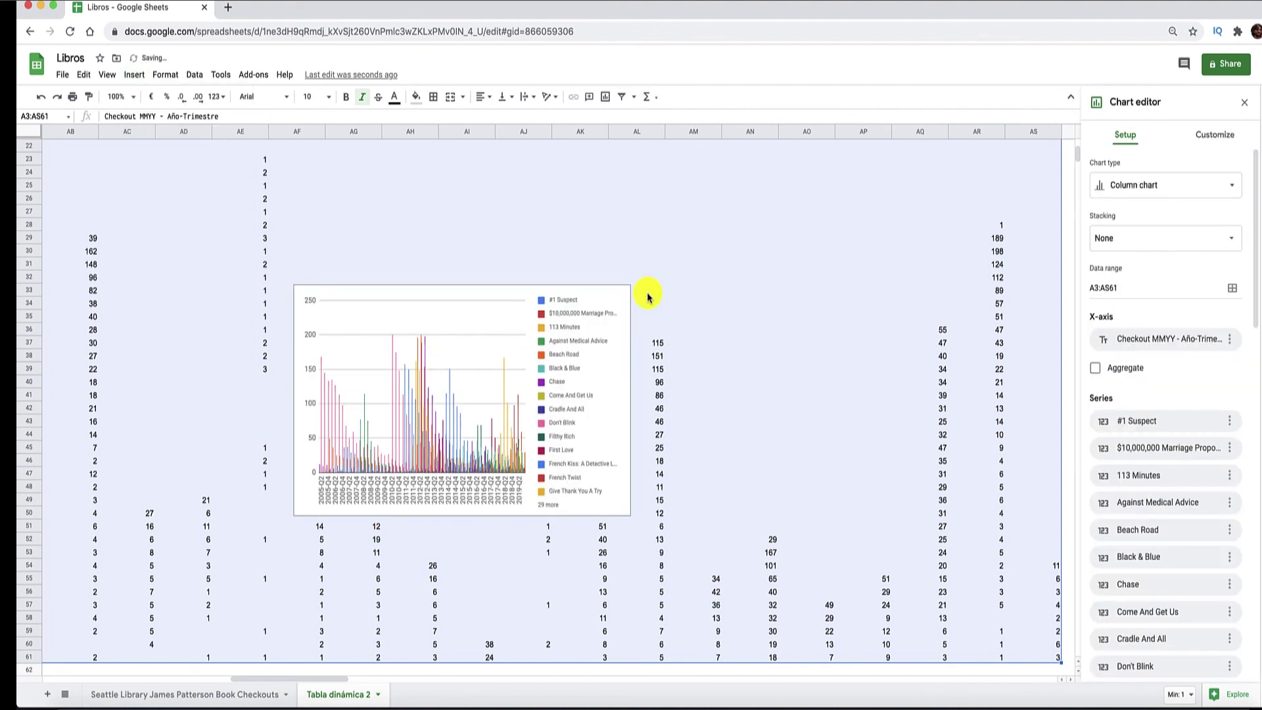
click(622, 297)
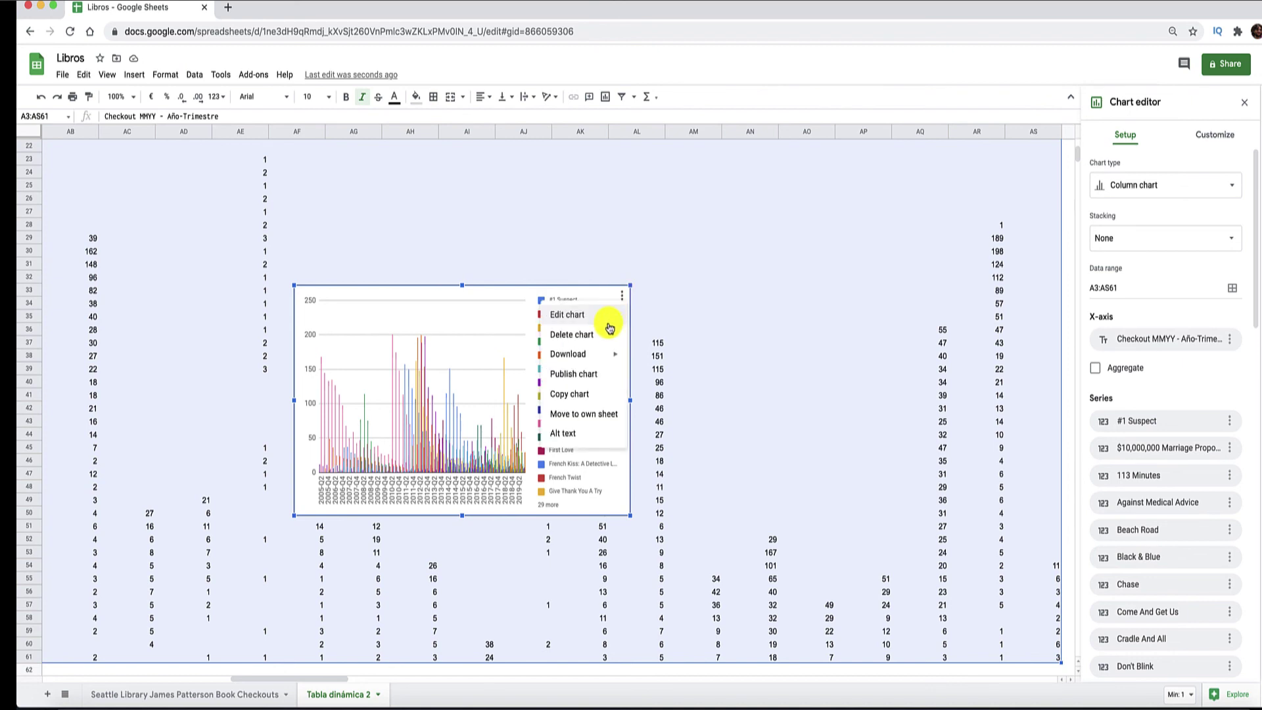
click(599, 415)
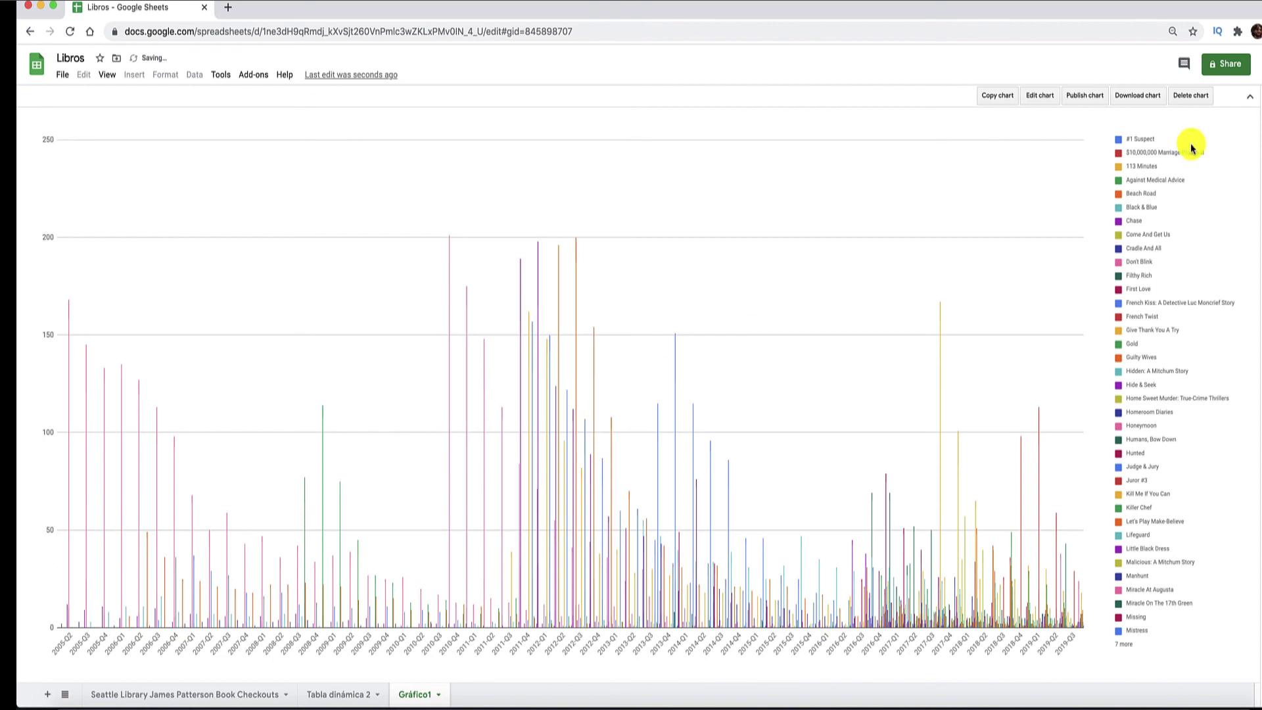
Change the Gráfico1 chart type to Stacked stepped area chart
click(1042, 96)
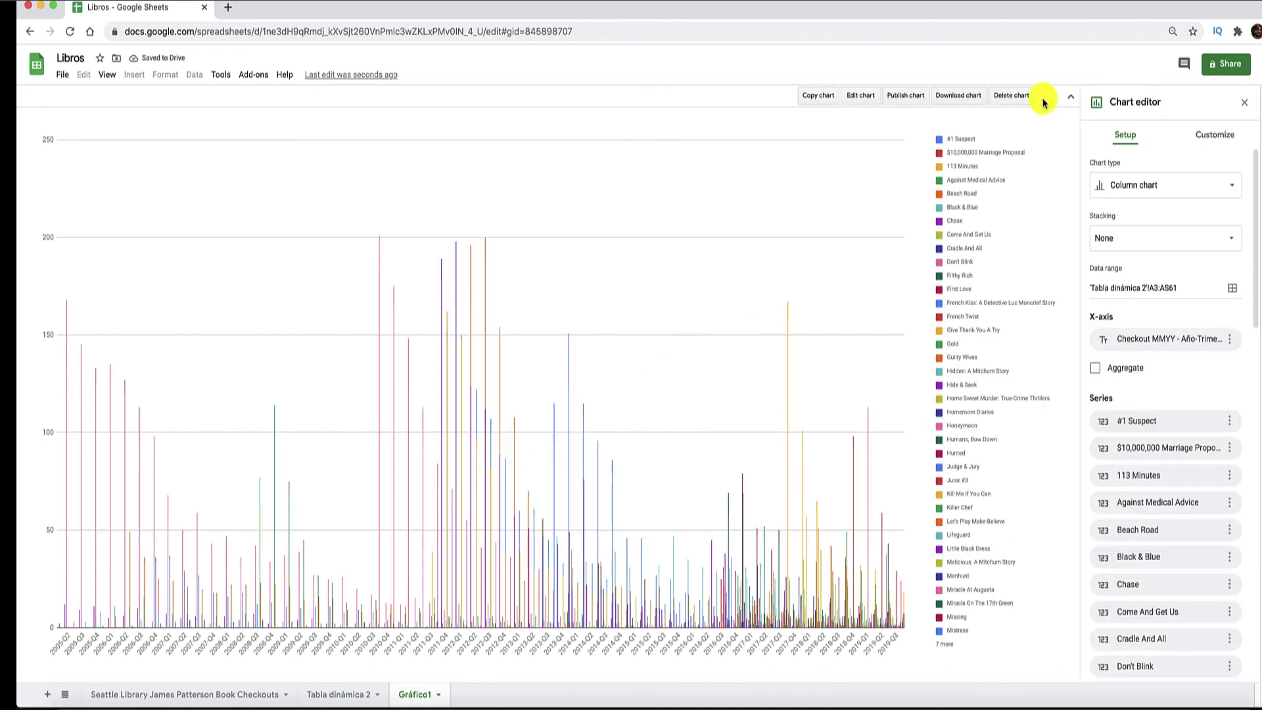
click(1168, 188)
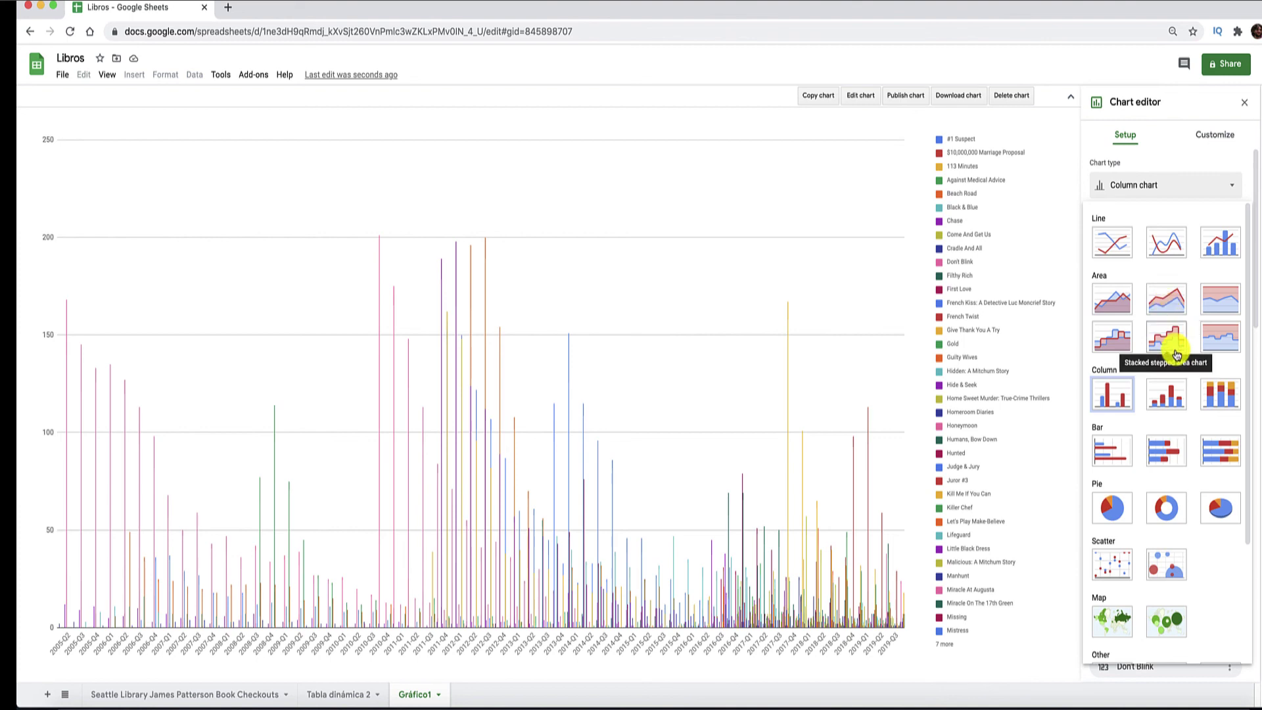
click(1167, 338)
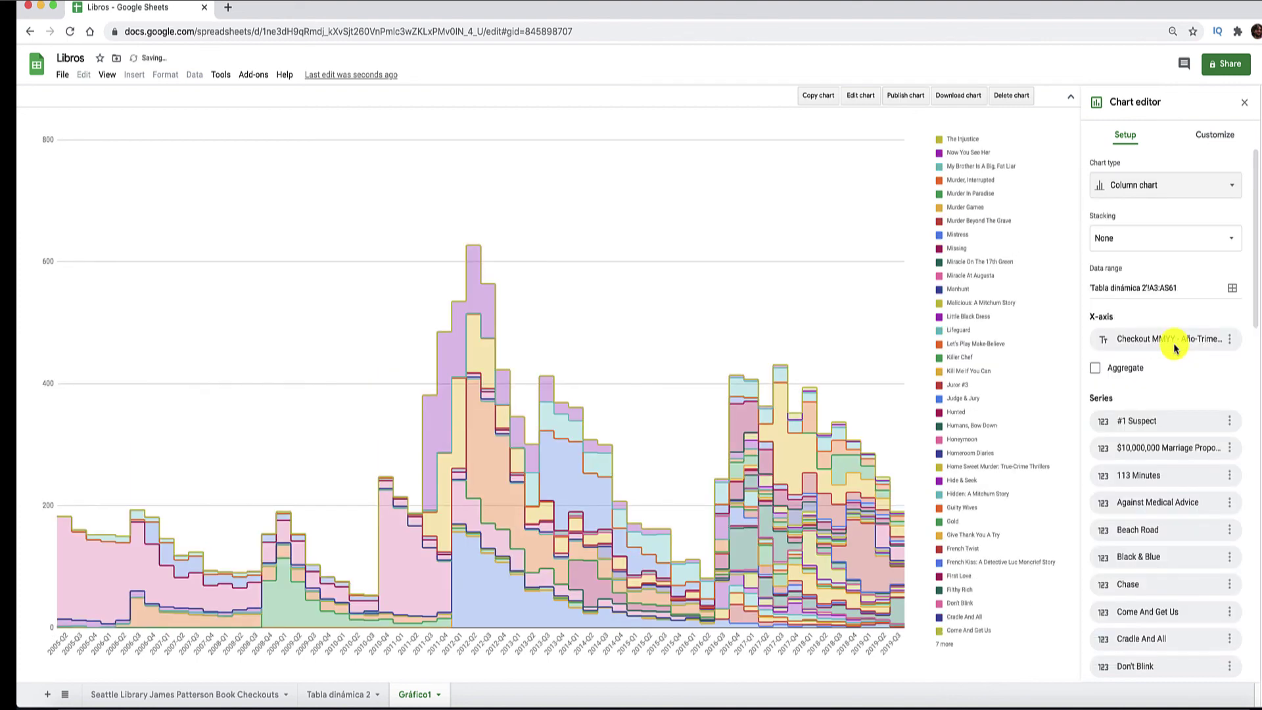